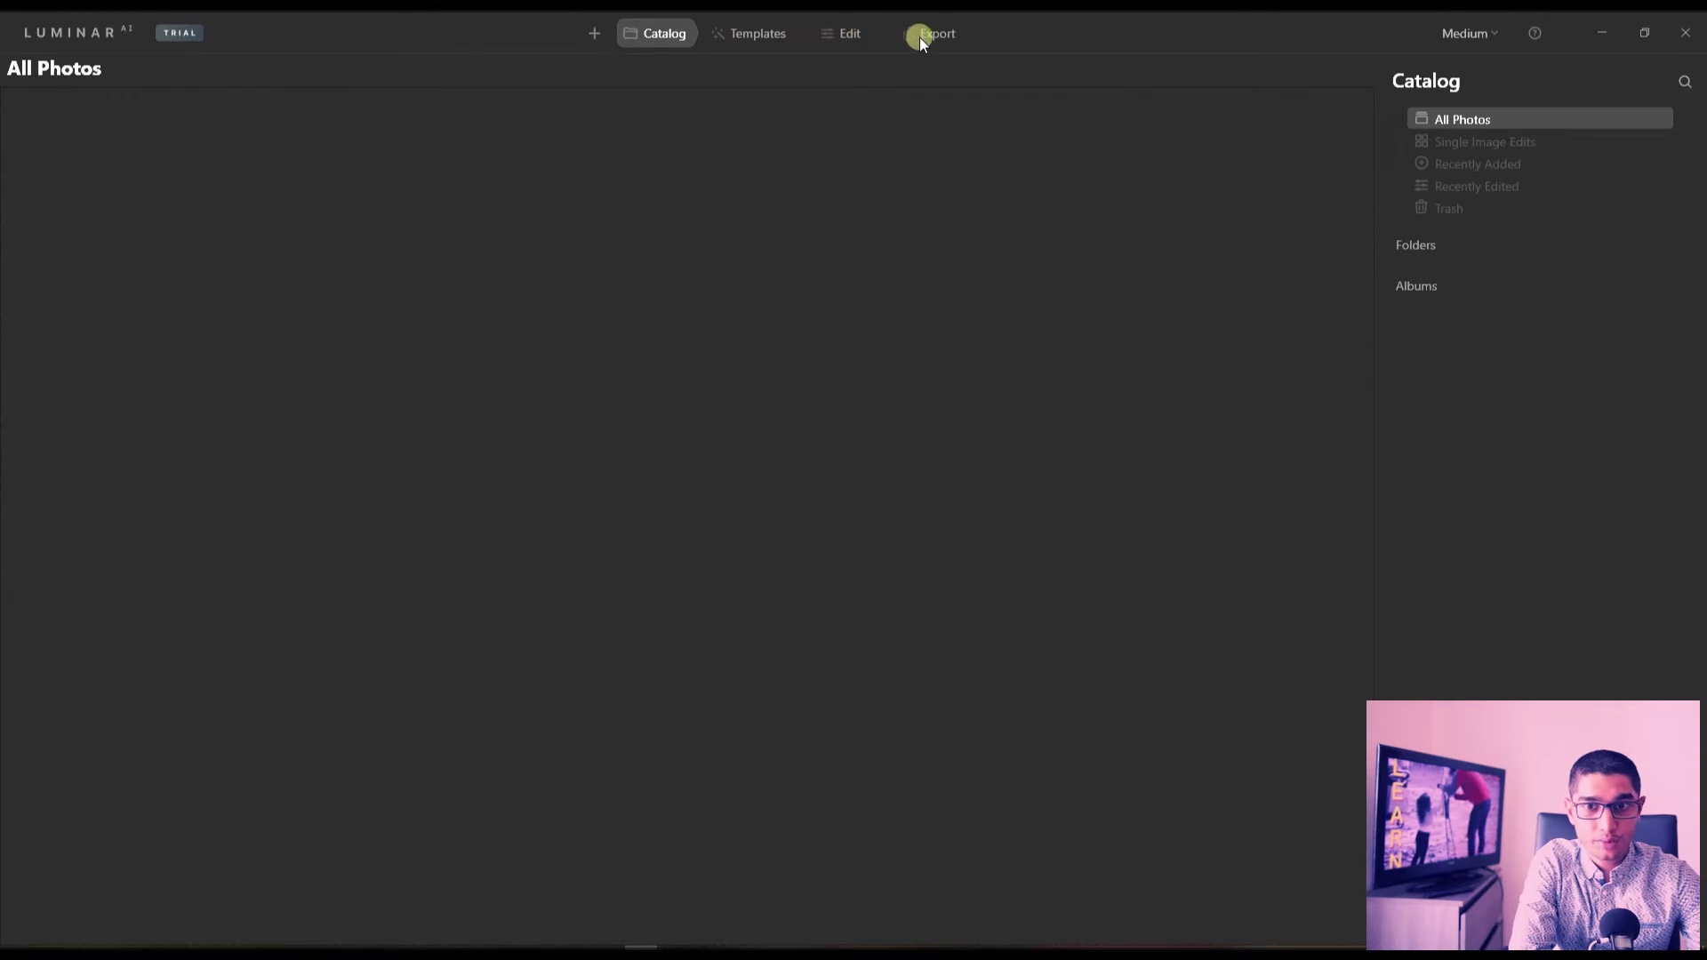
Step: Keep the medium thumbnail size and bring up the menu for adding photos
left_click(1471, 36)
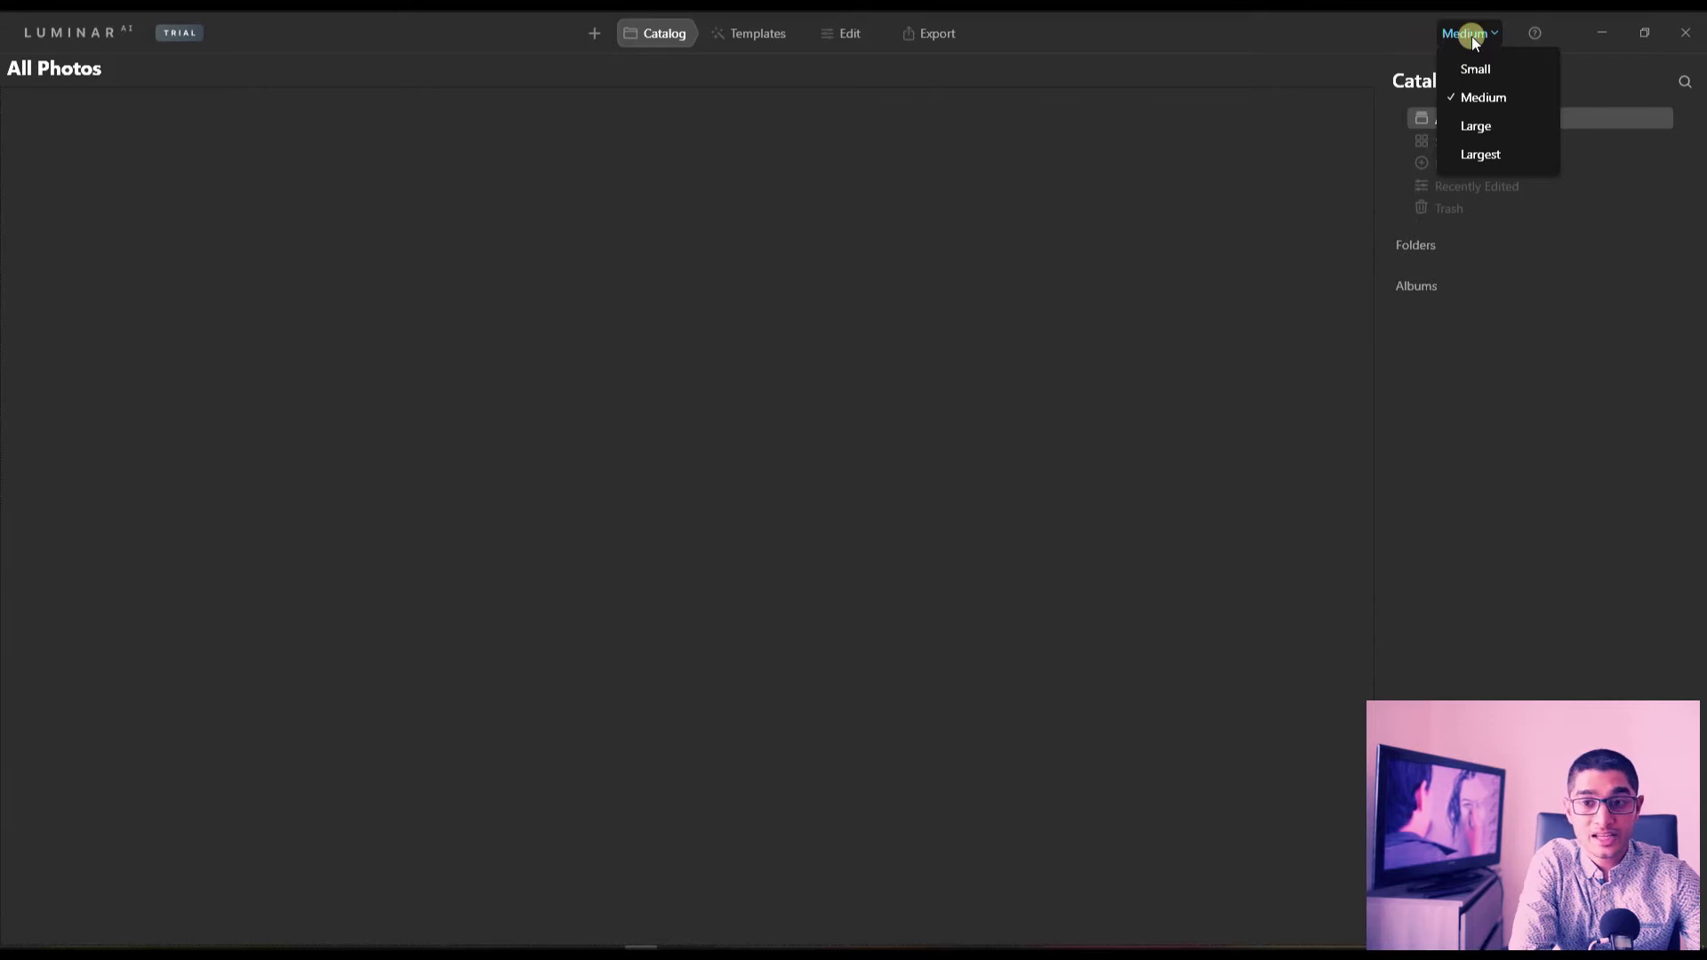
left_click(1472, 37)
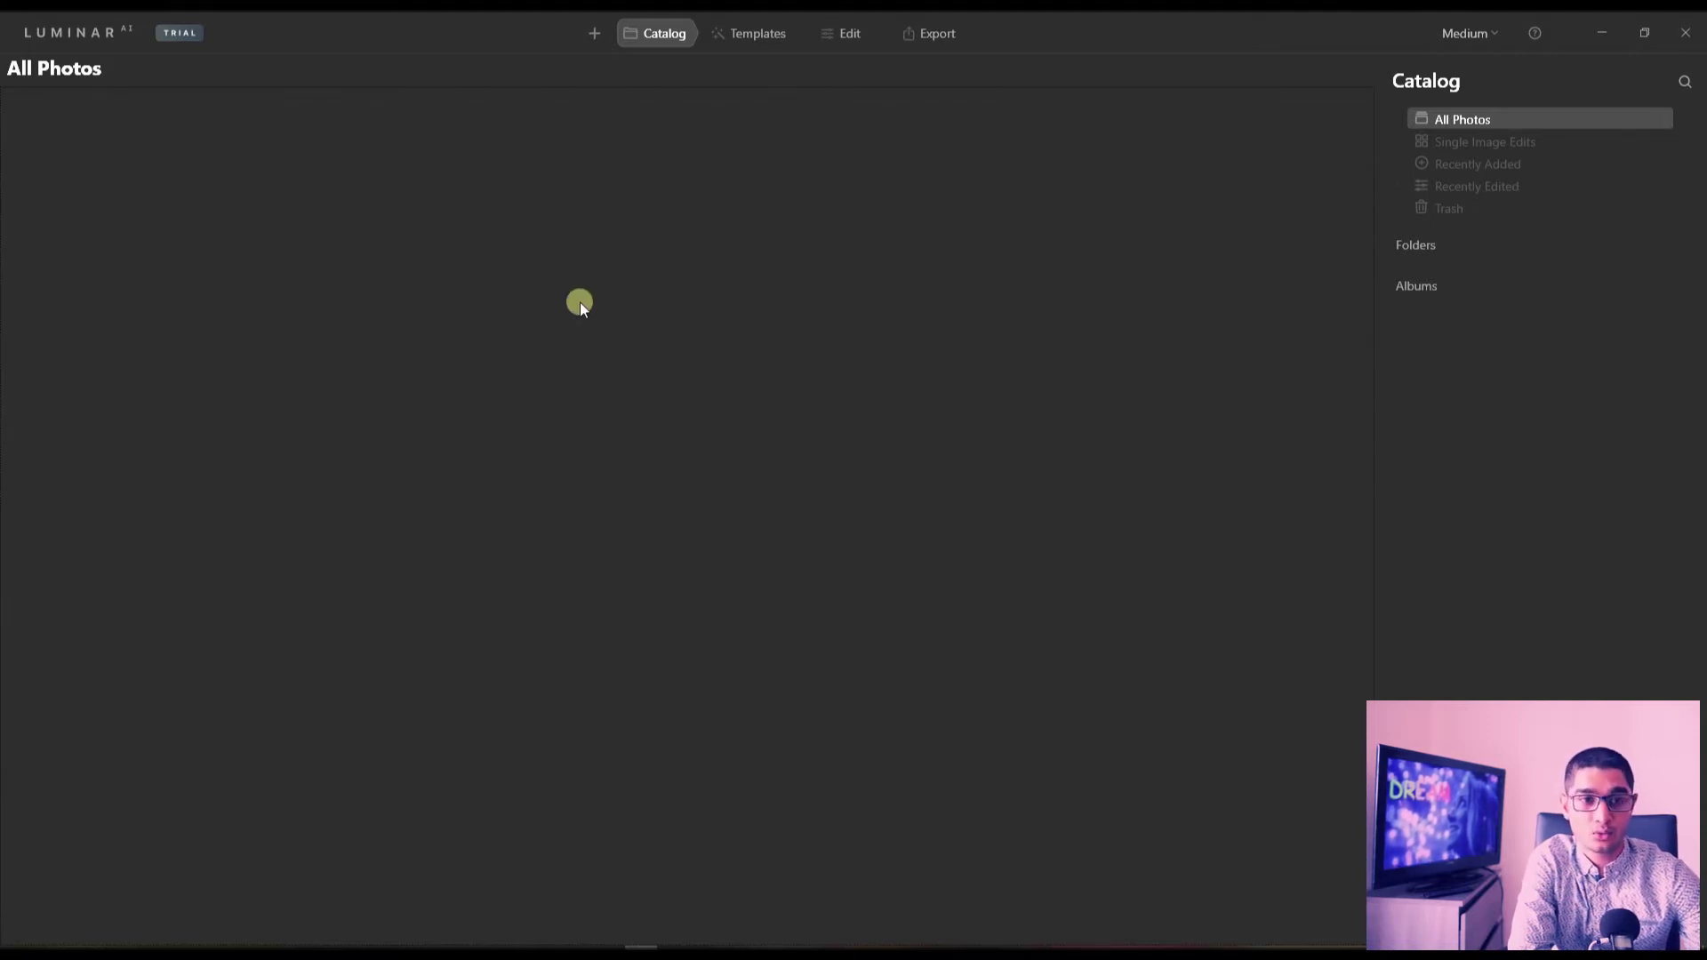
left_click(590, 36)
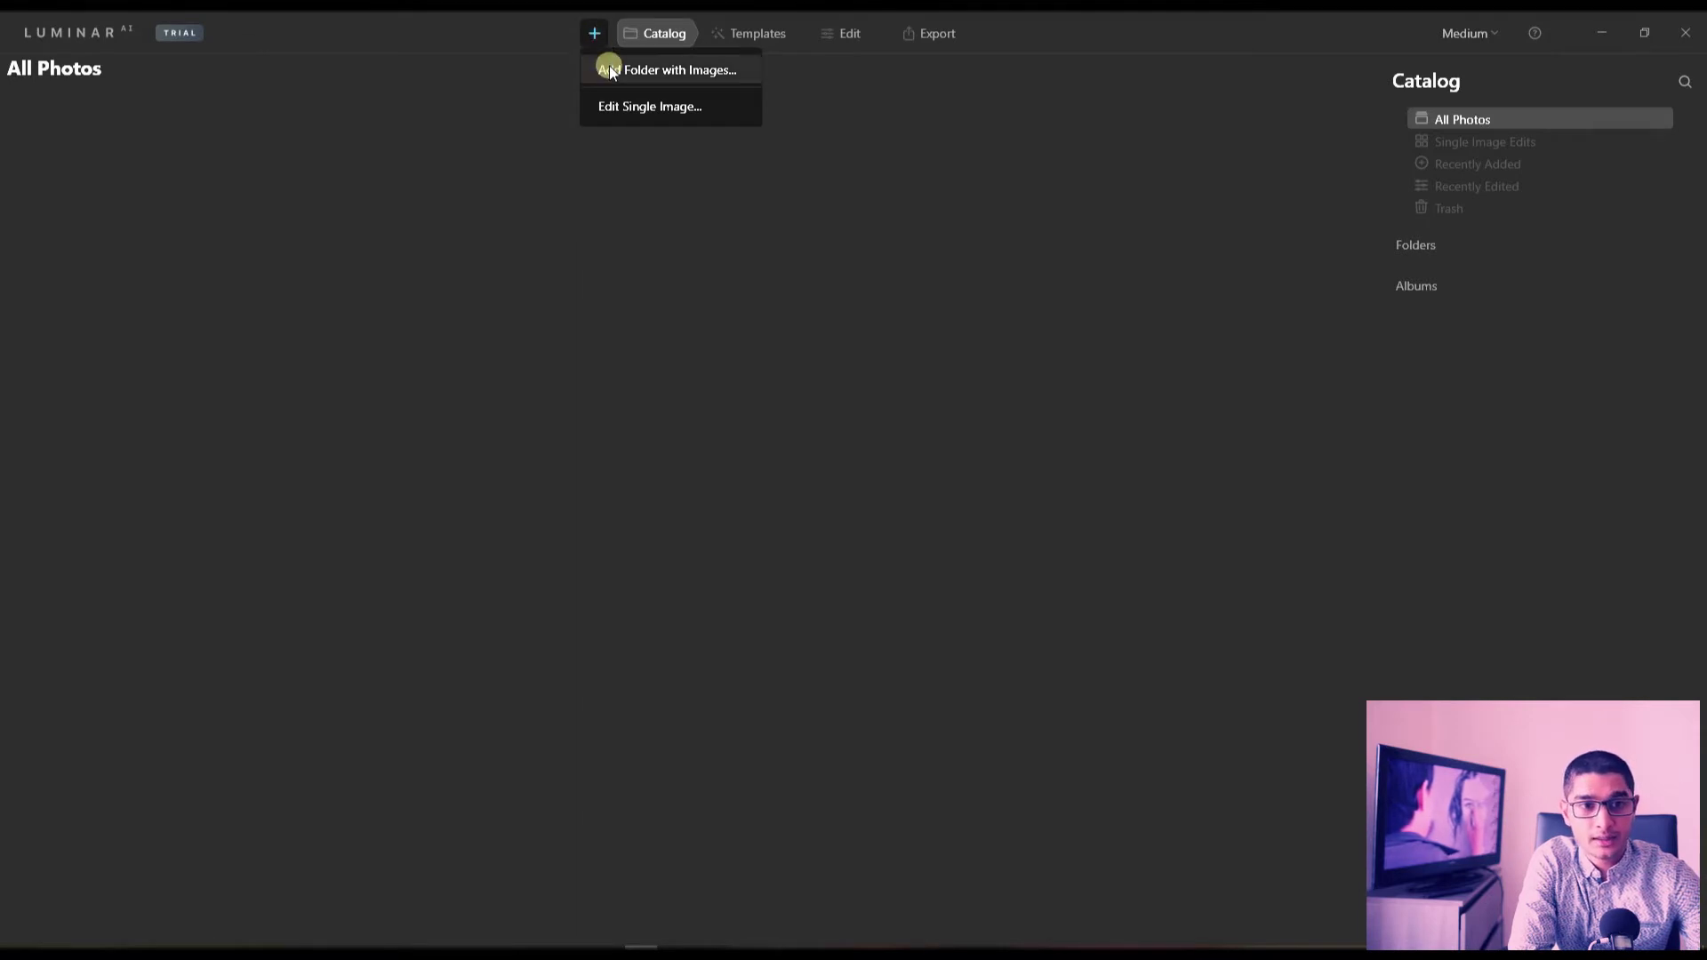
Step: Import the Luminar AI Review folder and select the arch bridge photo
left_click(610, 68)
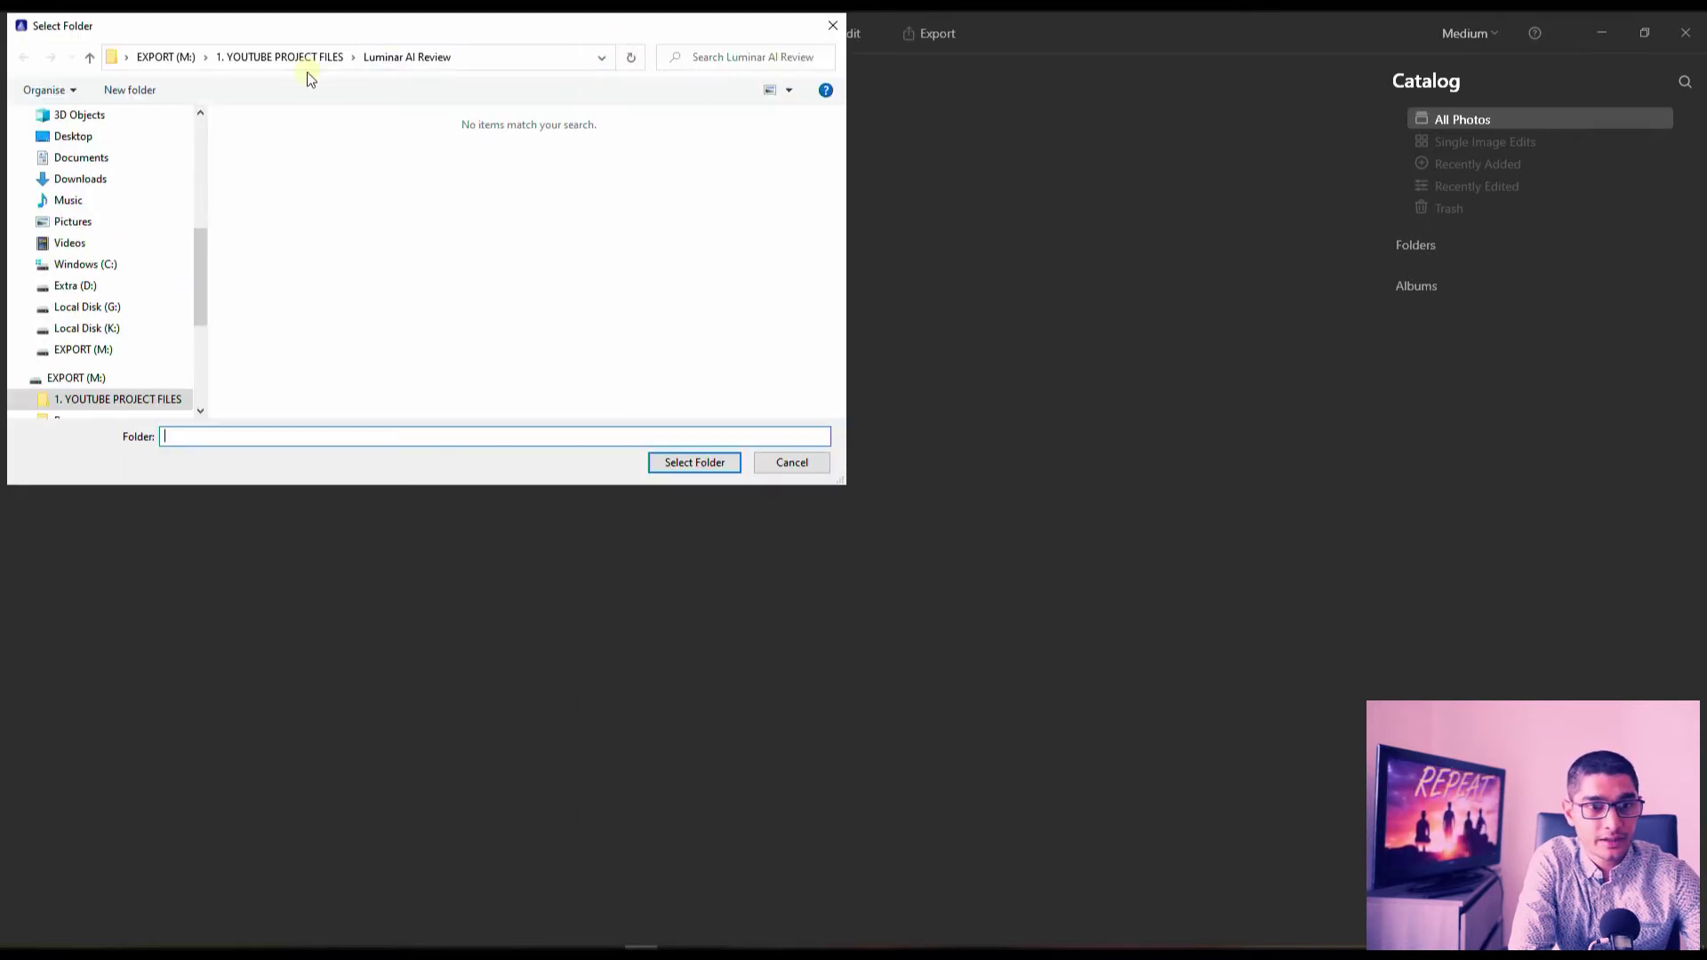
left_click(706, 463)
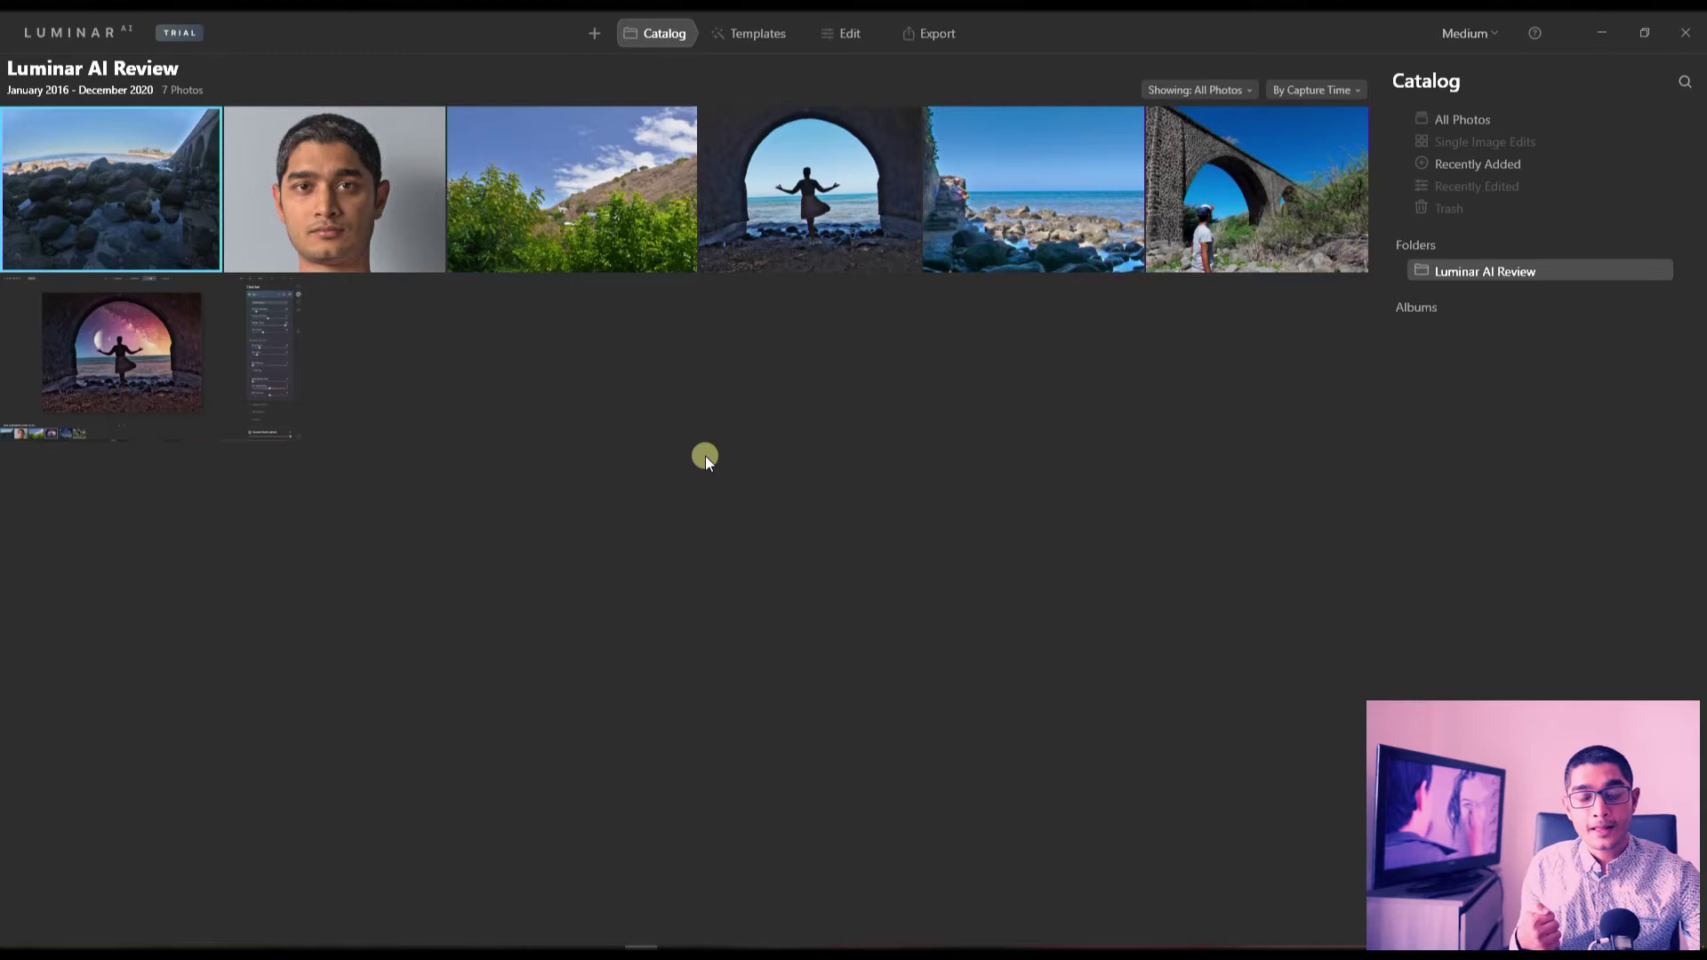
left_click(1218, 162)
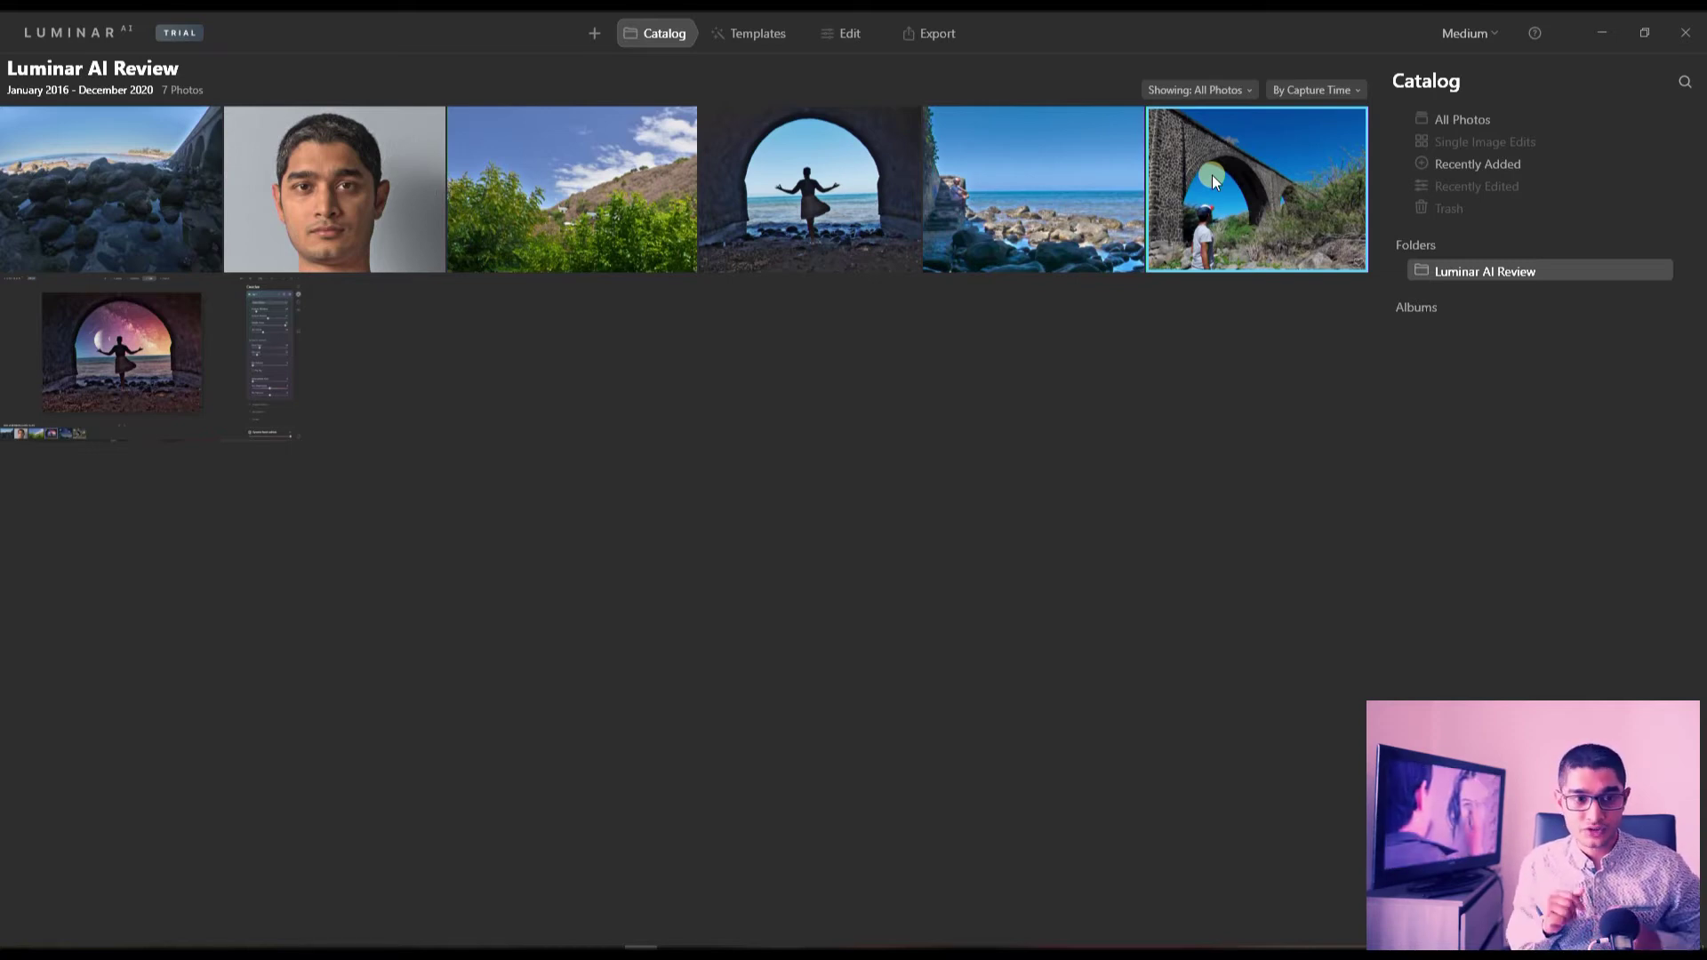
Step: Open the MY PHOTO.TIF headshot in Edit and turn on its histogram
double_click(308, 176)
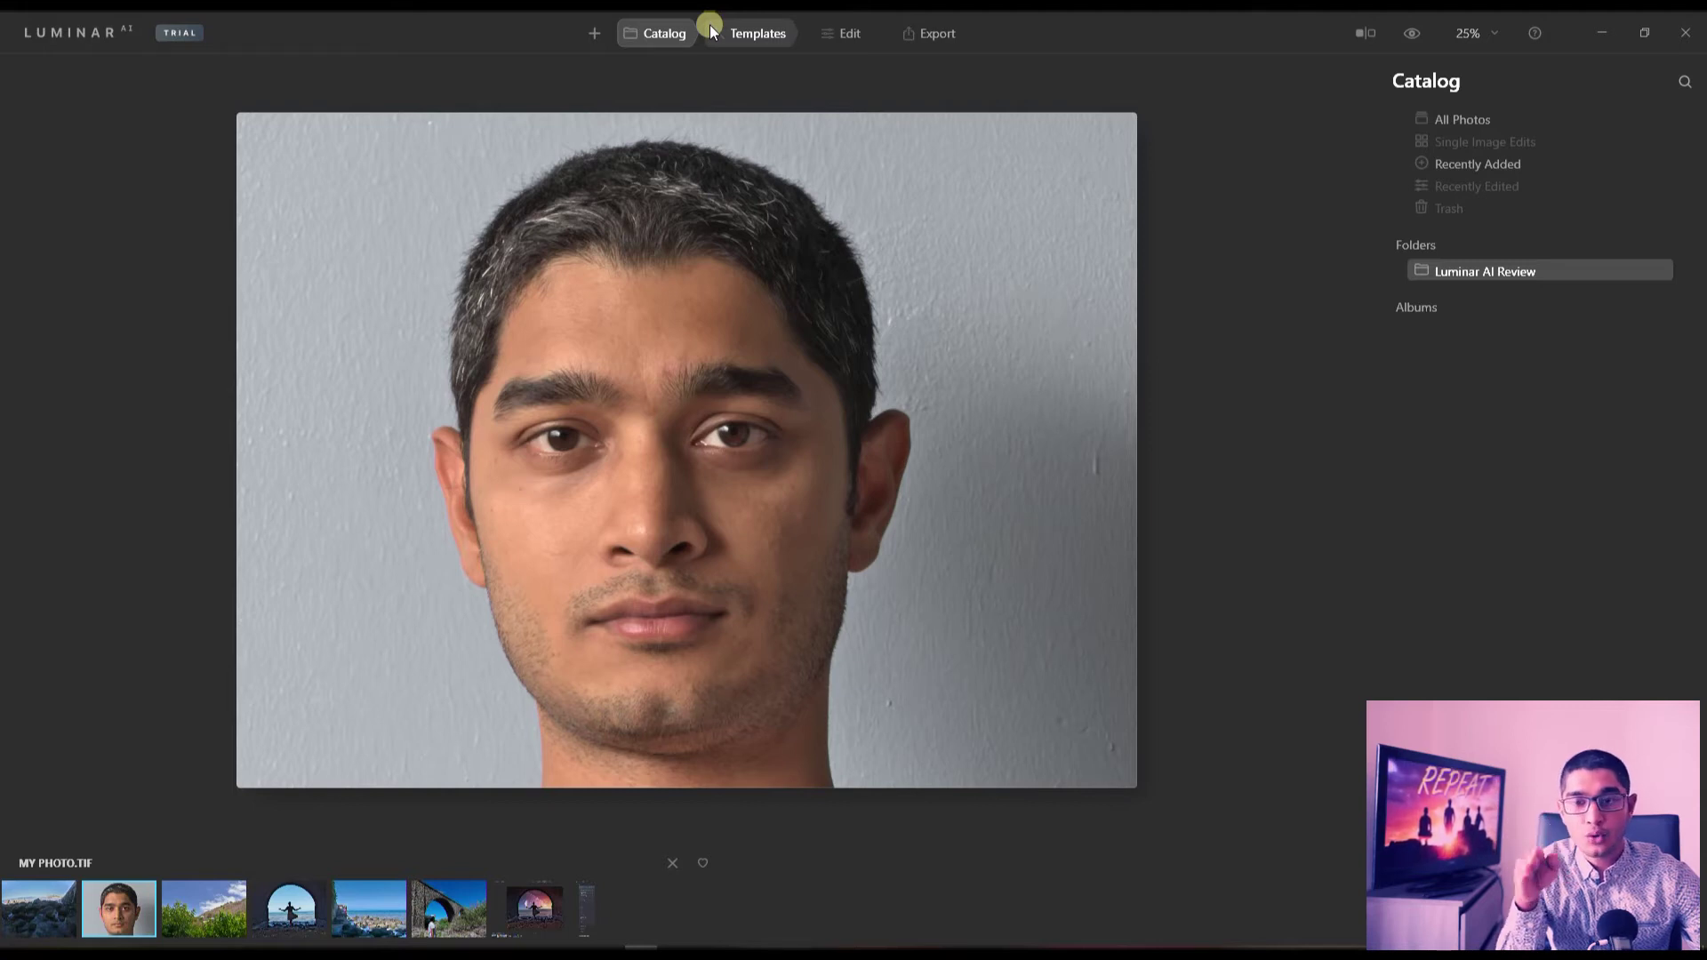
left_click(849, 33)
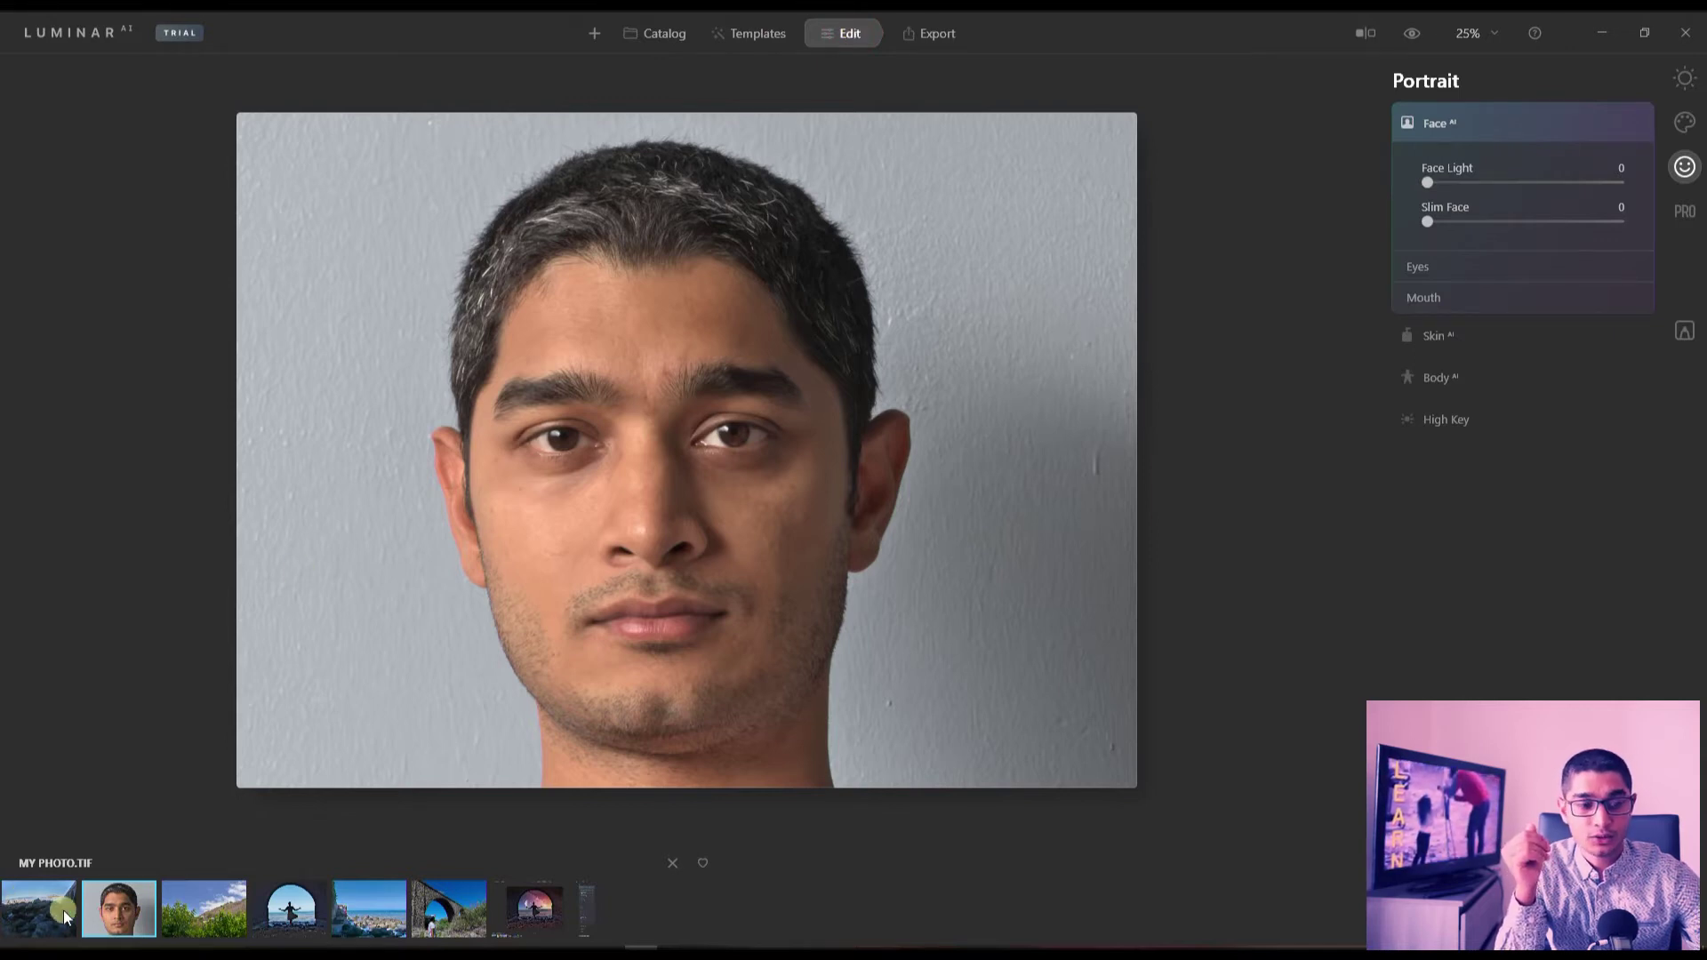
right_click(116, 912)
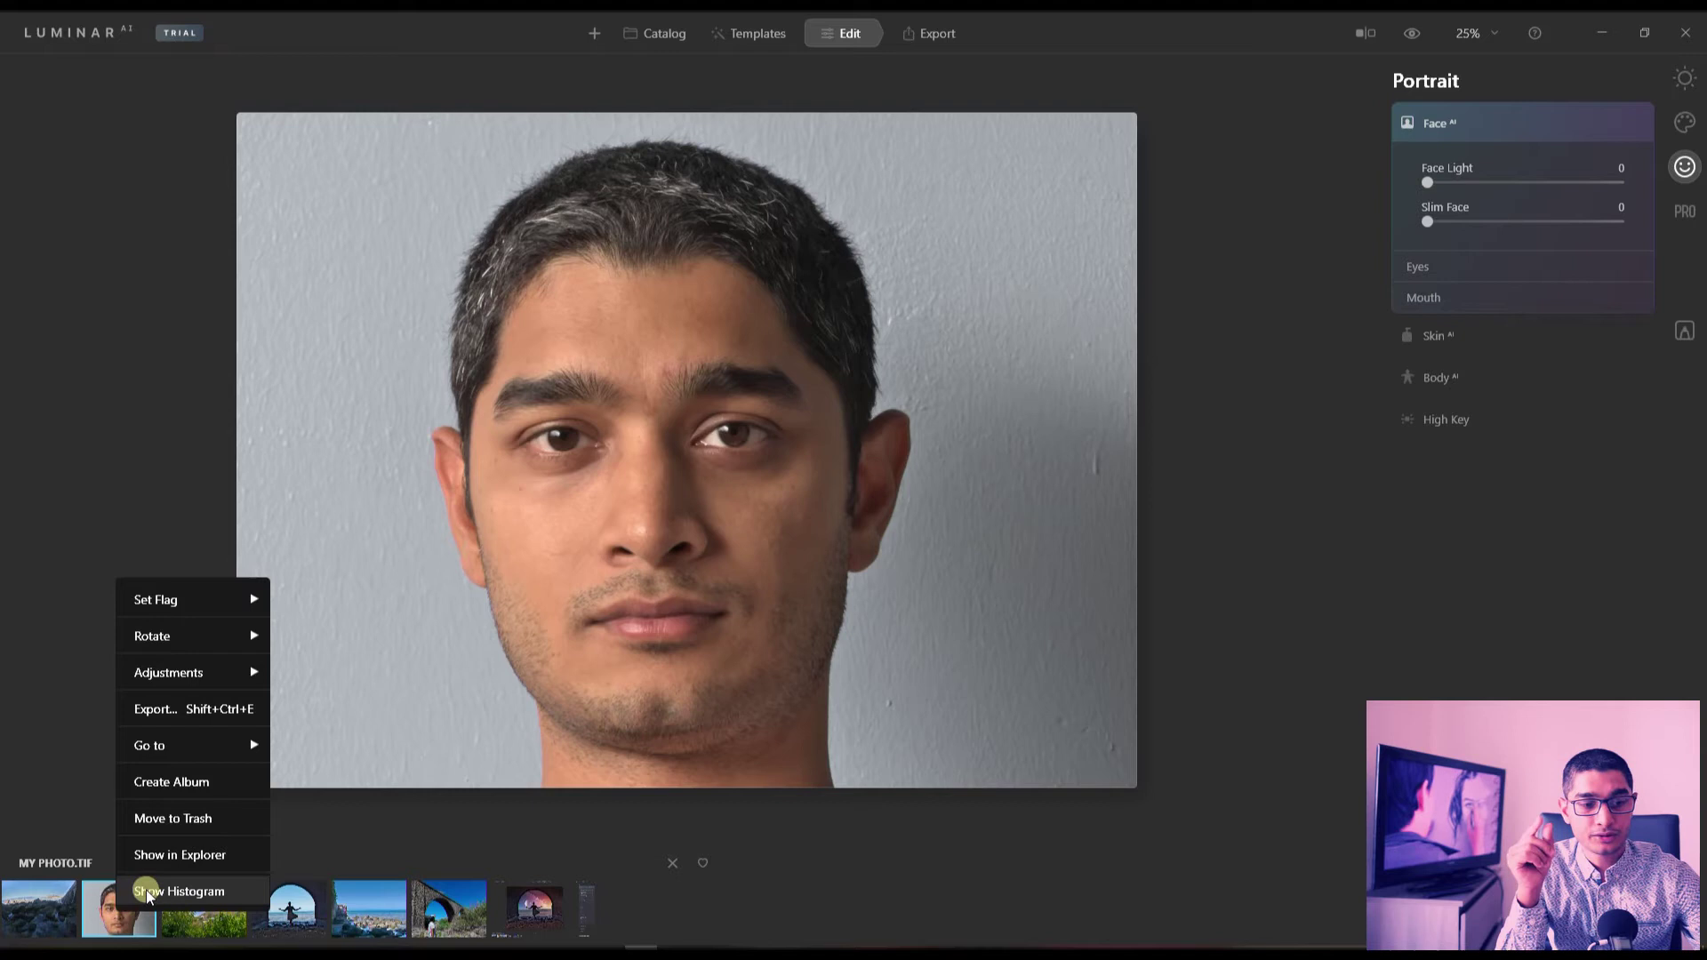
left_click(148, 893)
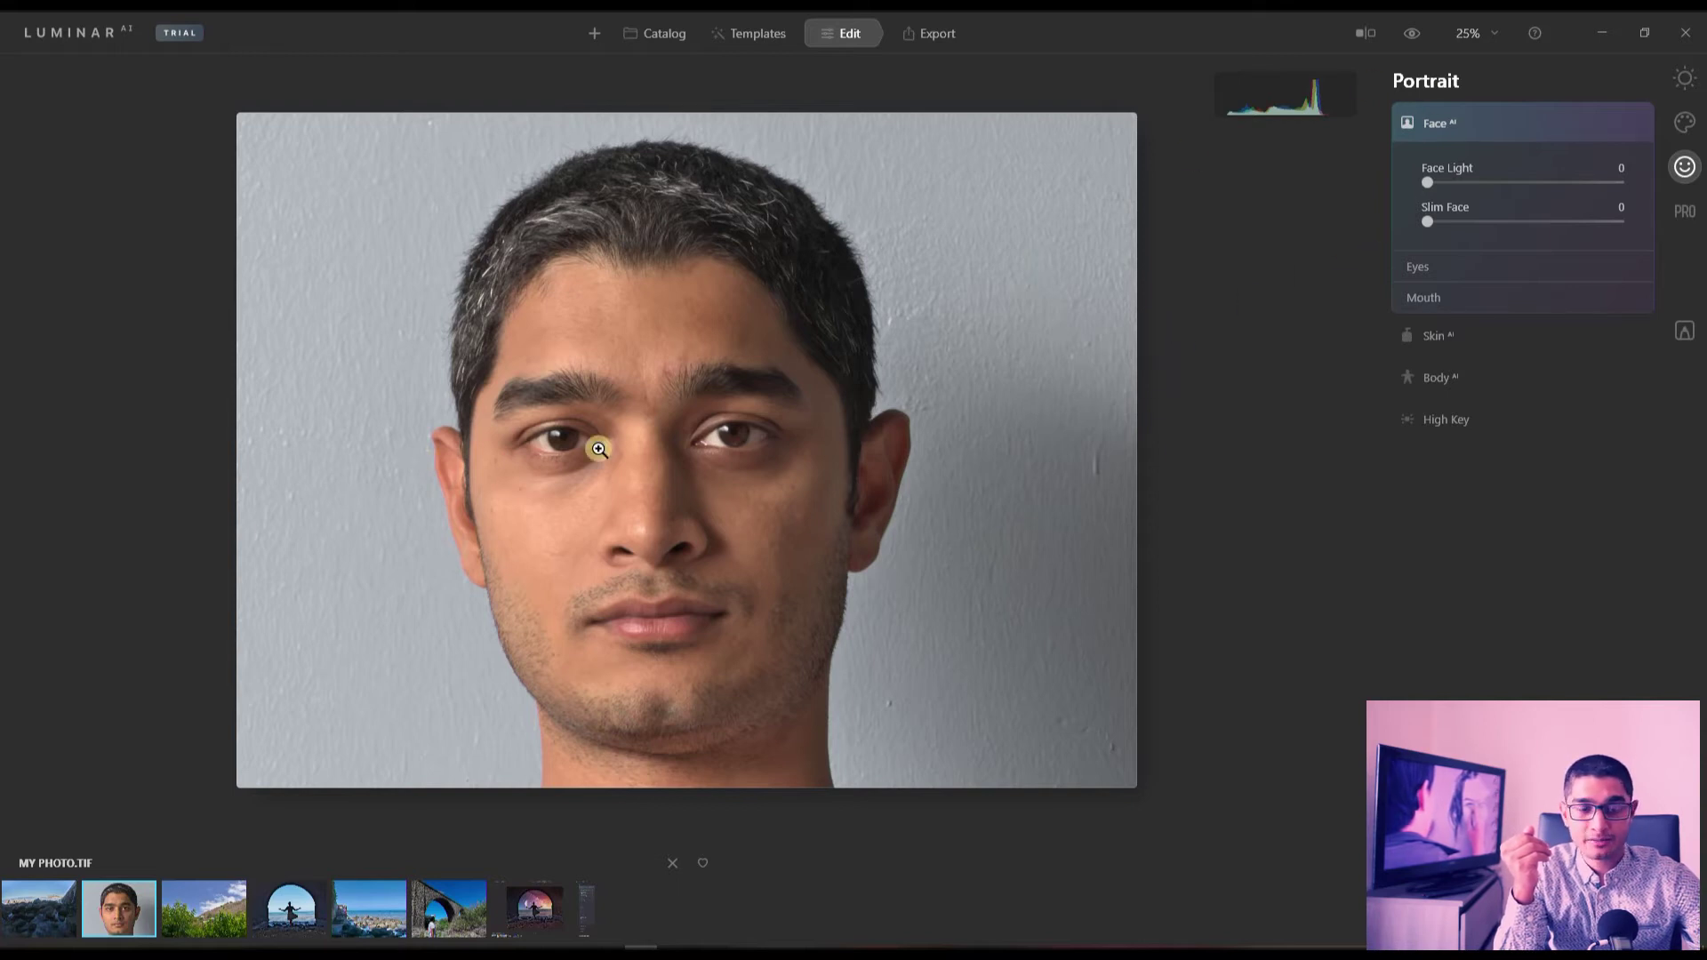
Step: Glance at Templates, return to Edit and expand the Face AI tools
left_click(754, 27)
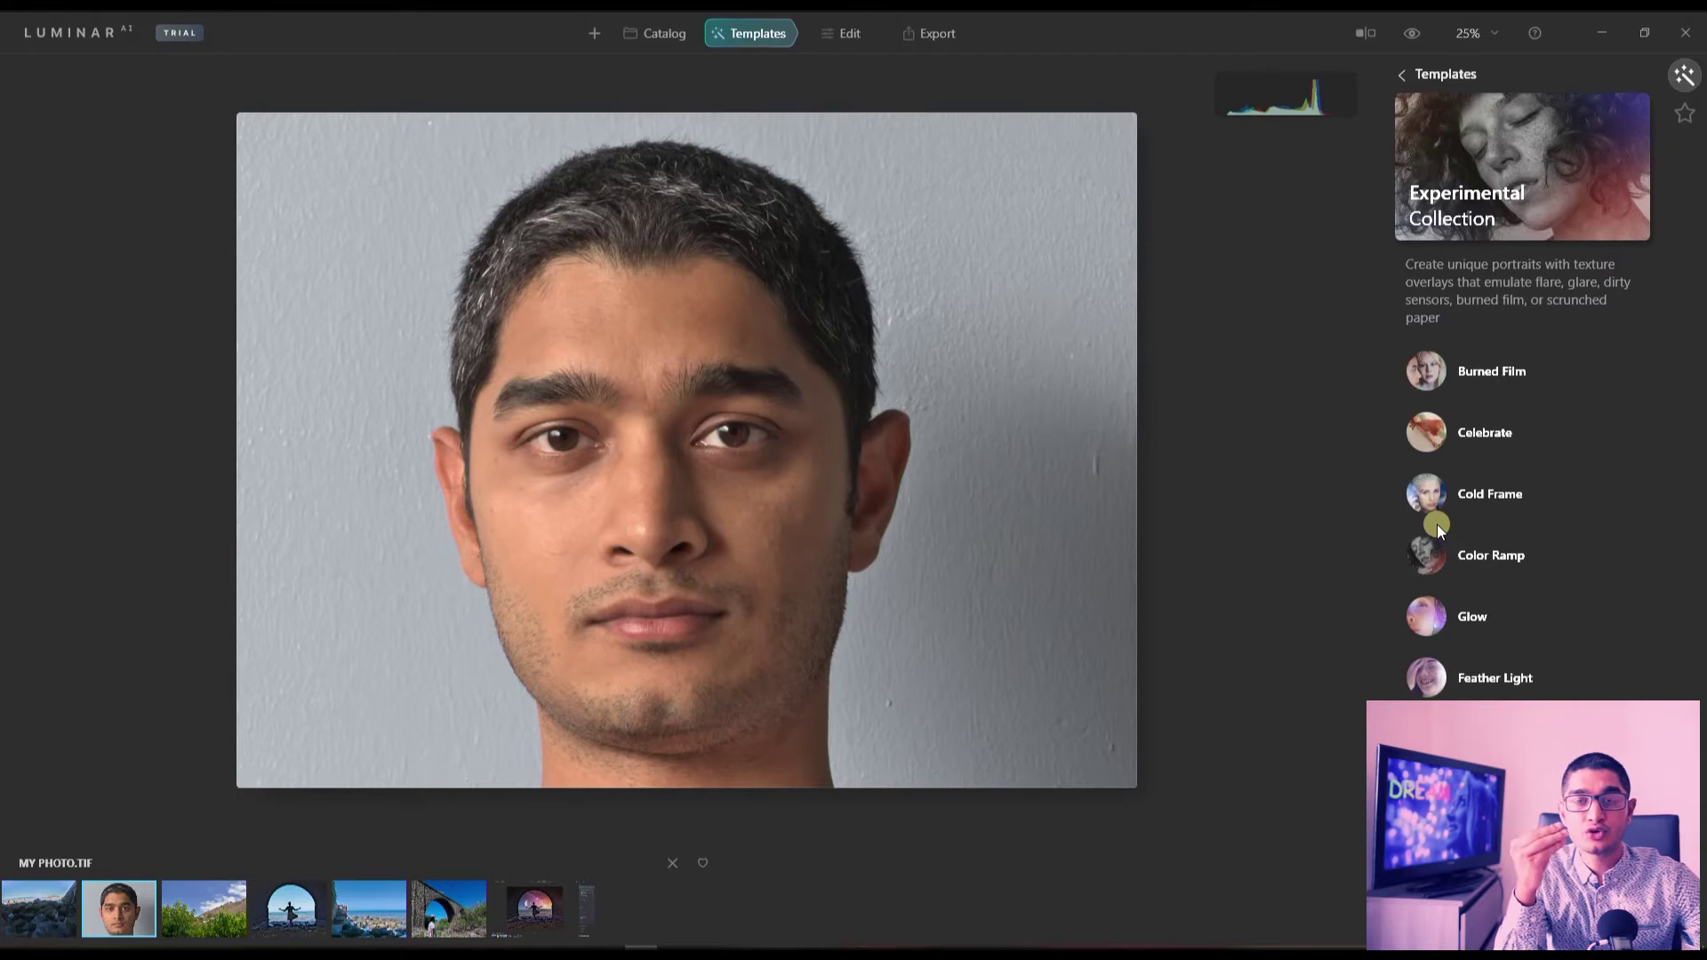
left_click(825, 35)
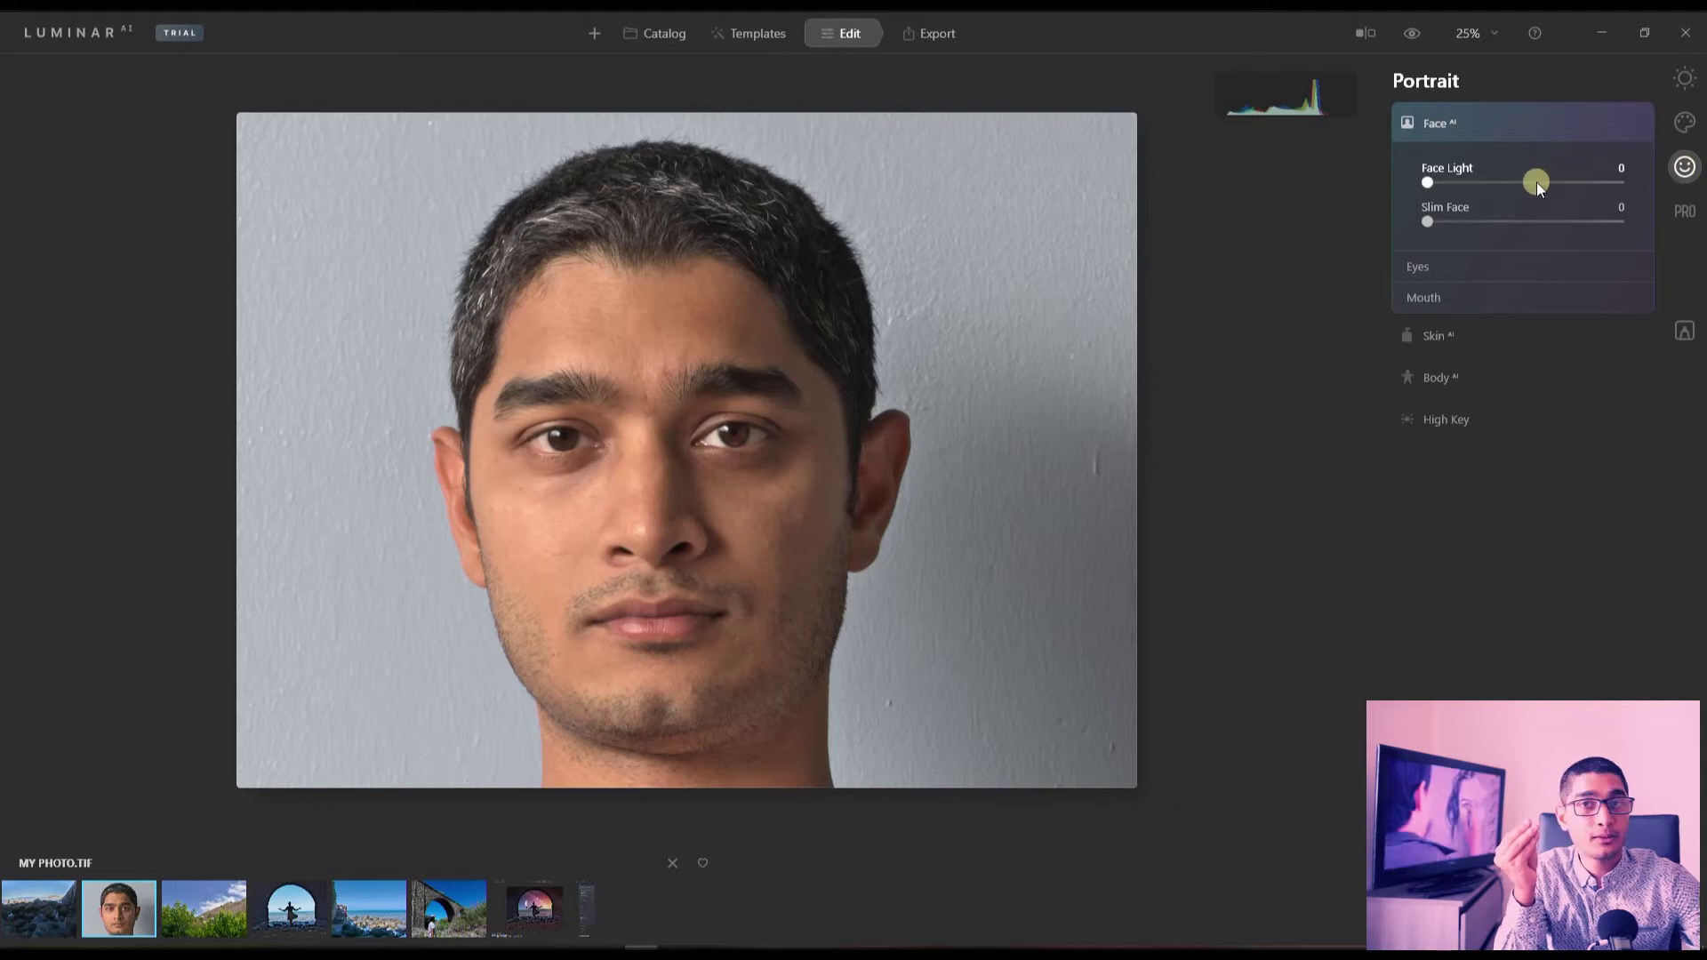
left_click(1449, 130)
left_click(1449, 130)
left_click(1449, 130)
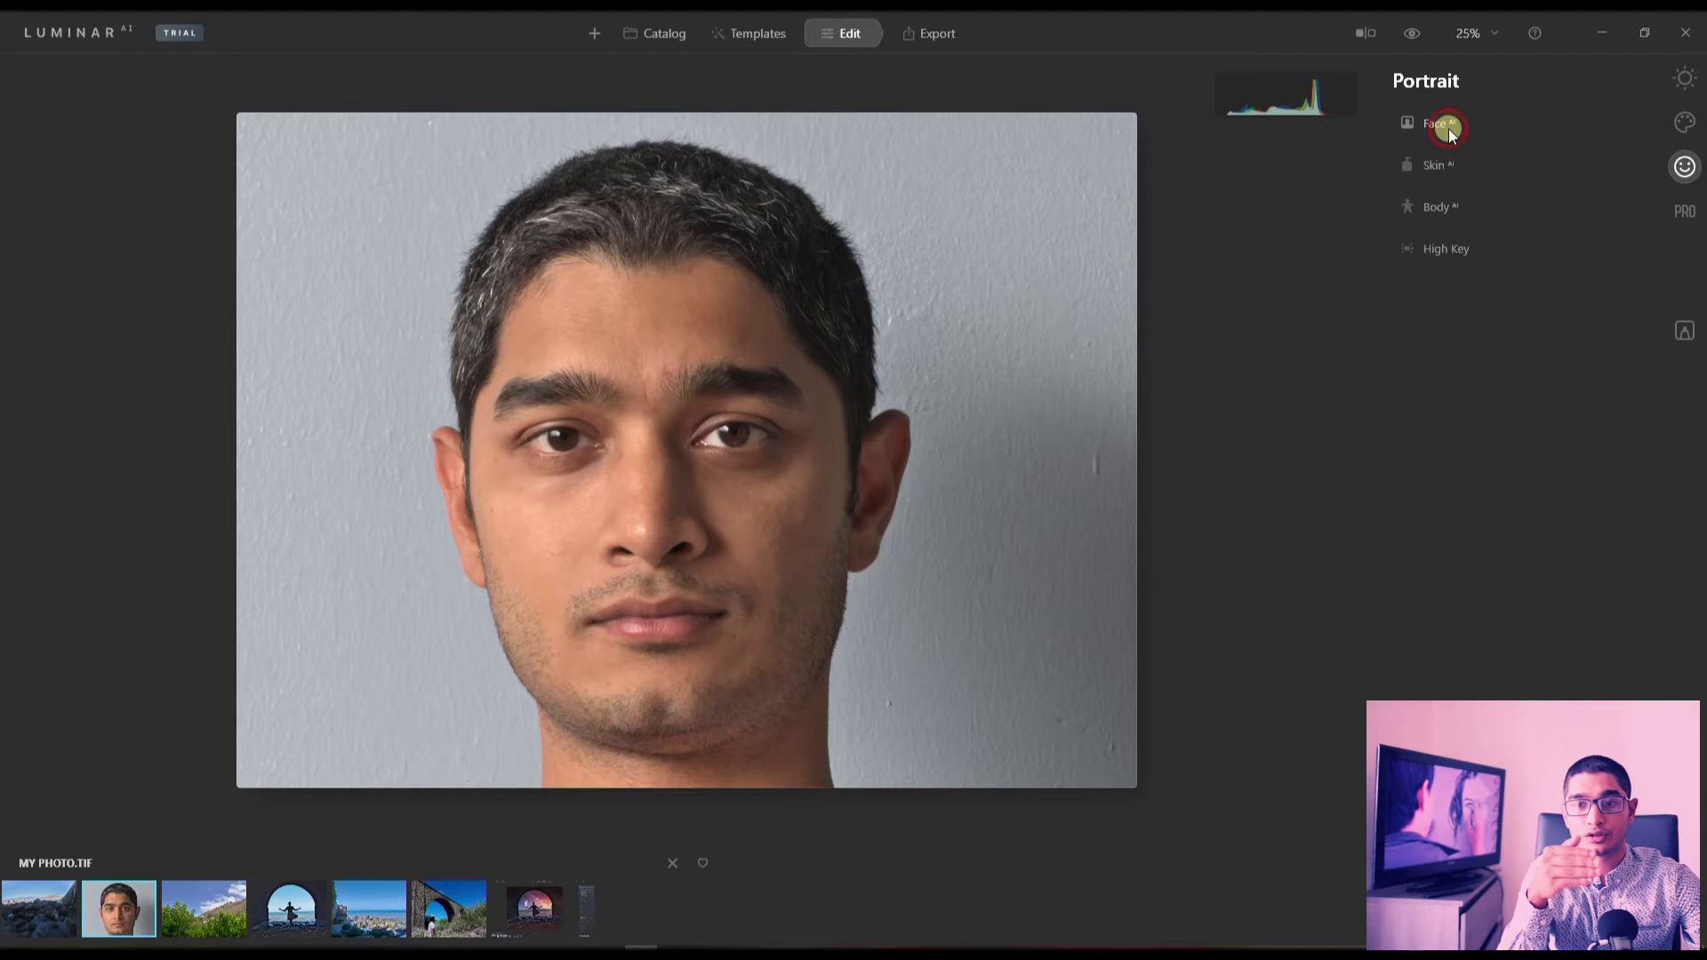
left_click(1448, 130)
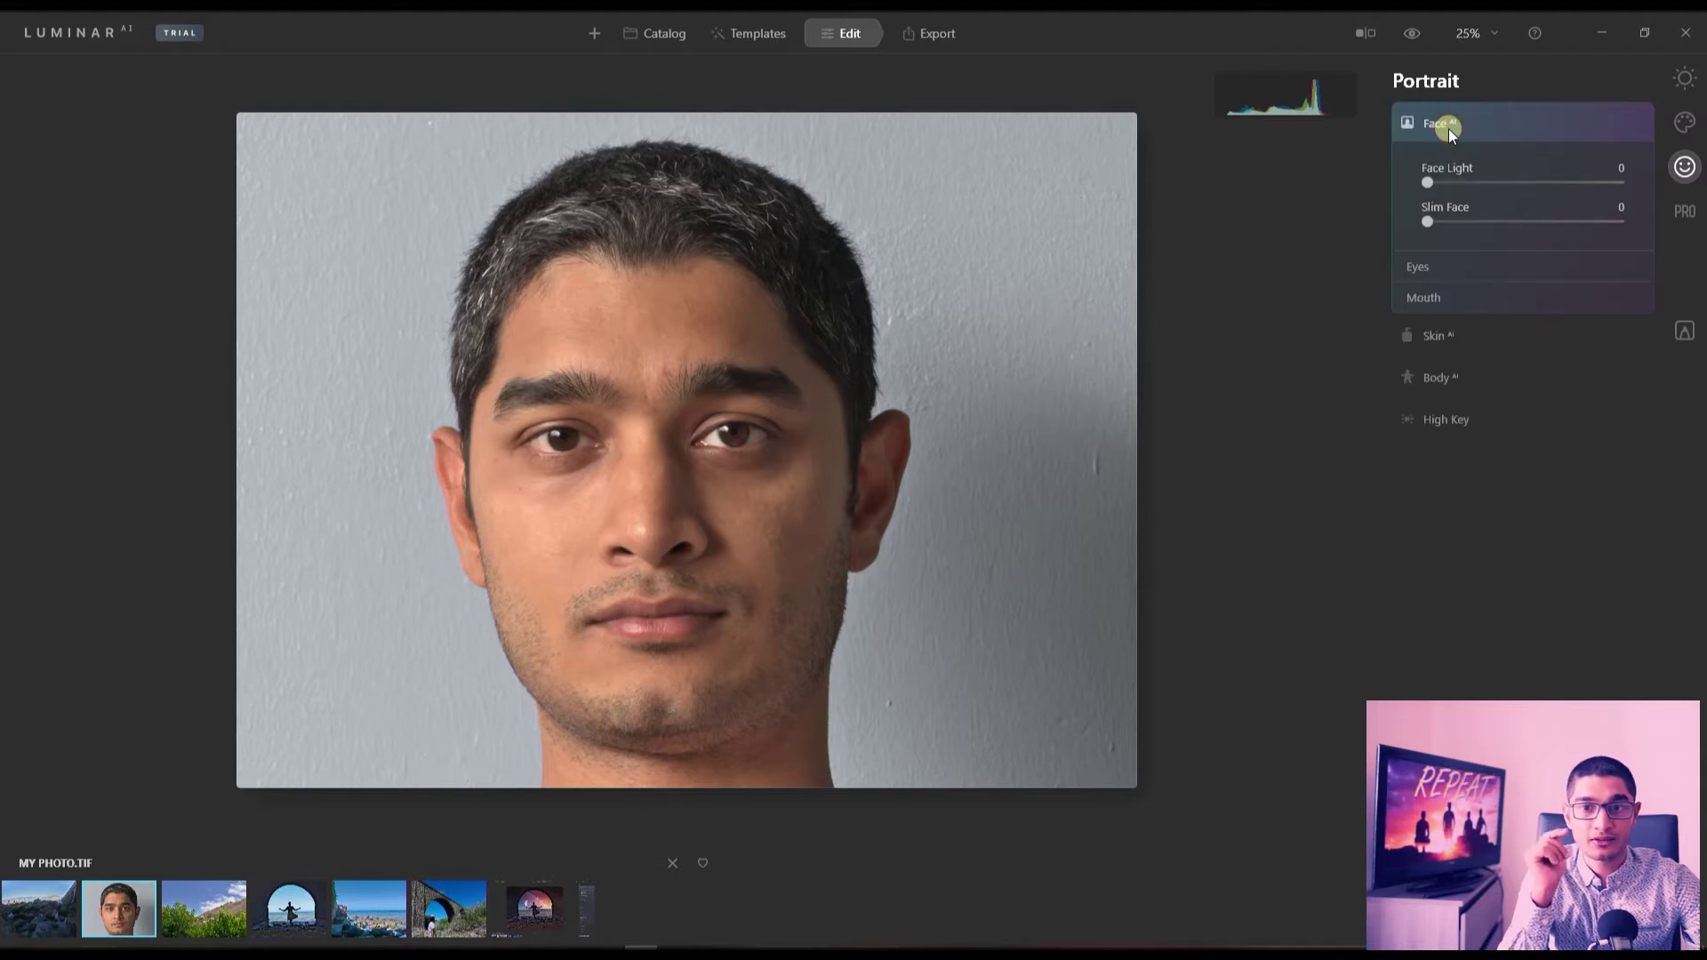
Step: Set Face Light to 35 and return Slim Face to 0
left_click(1507, 183)
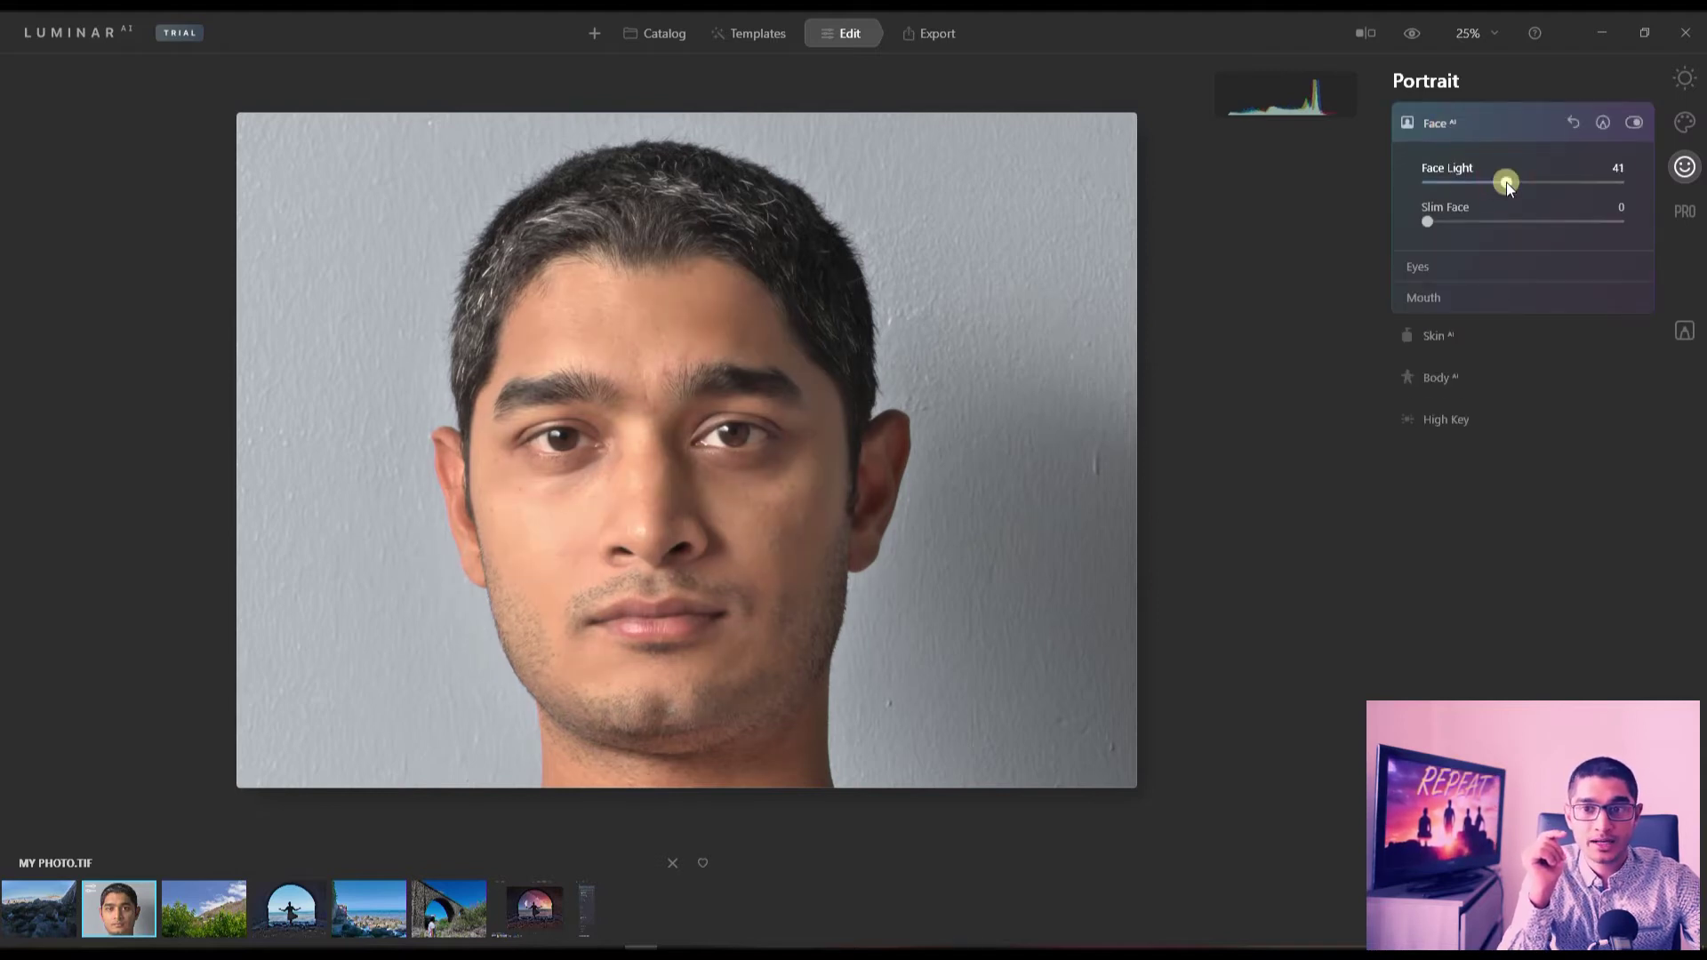
mouse_move(1506, 183)
left_mouse_down()
mouse_move(1608, 191)
mouse_move(1497, 184)
left_mouse_up()
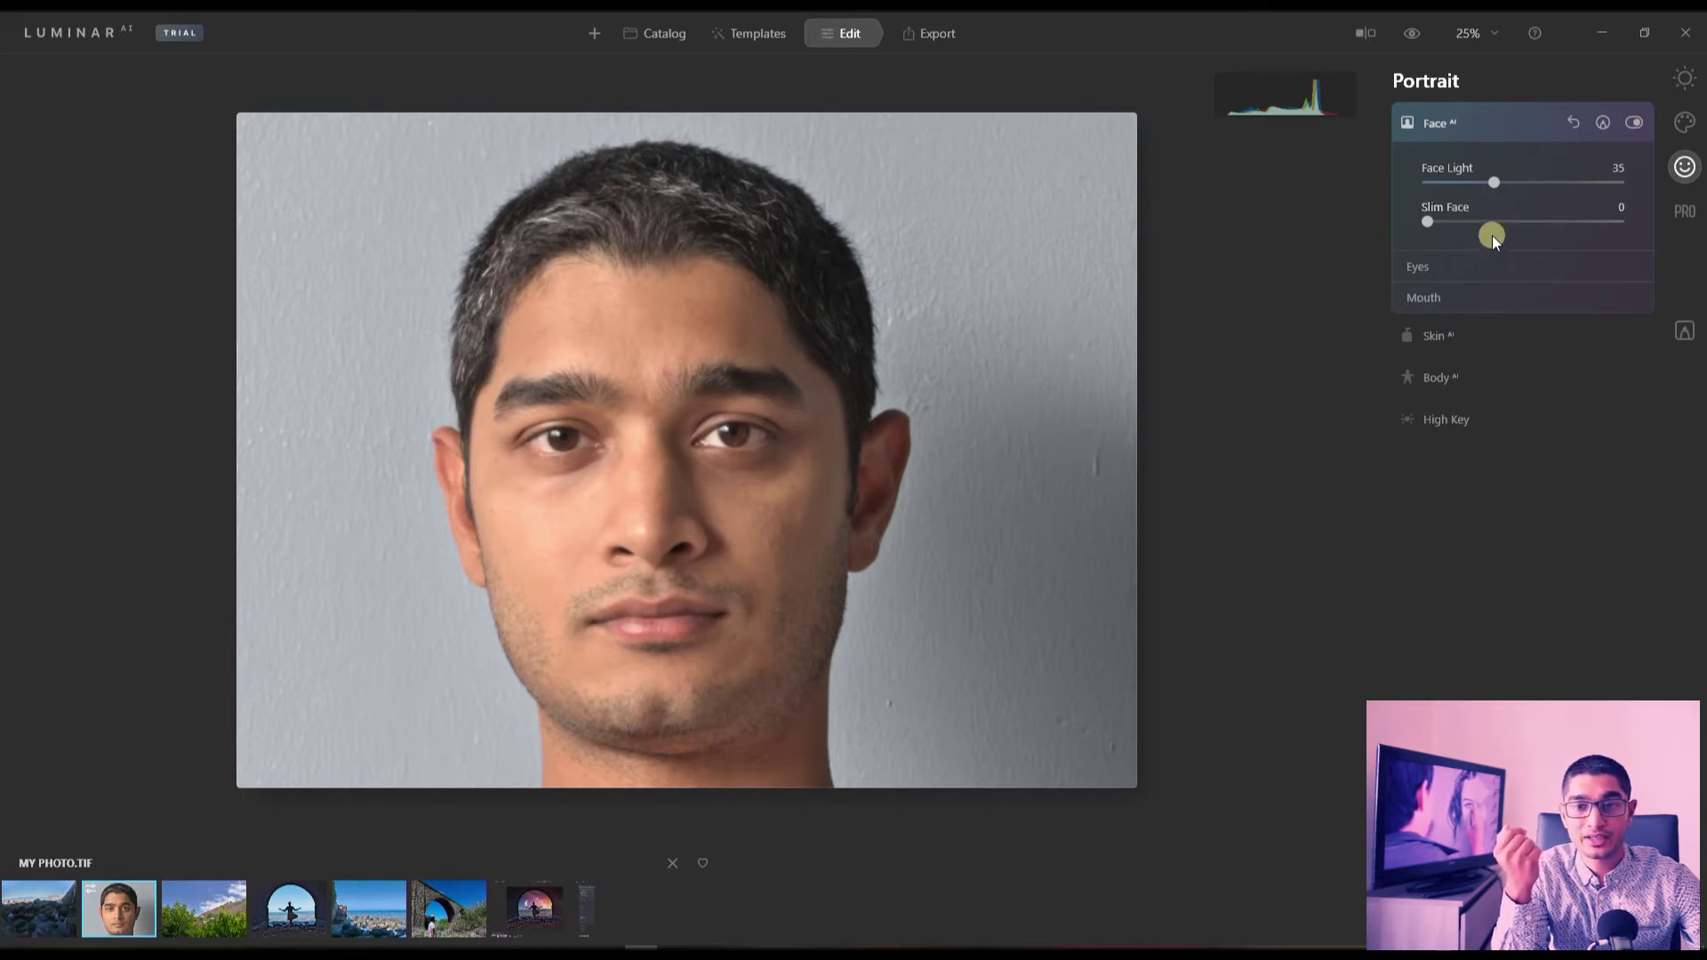
left_click(1492, 221)
left_click_drag(1492, 220, 1428, 226)
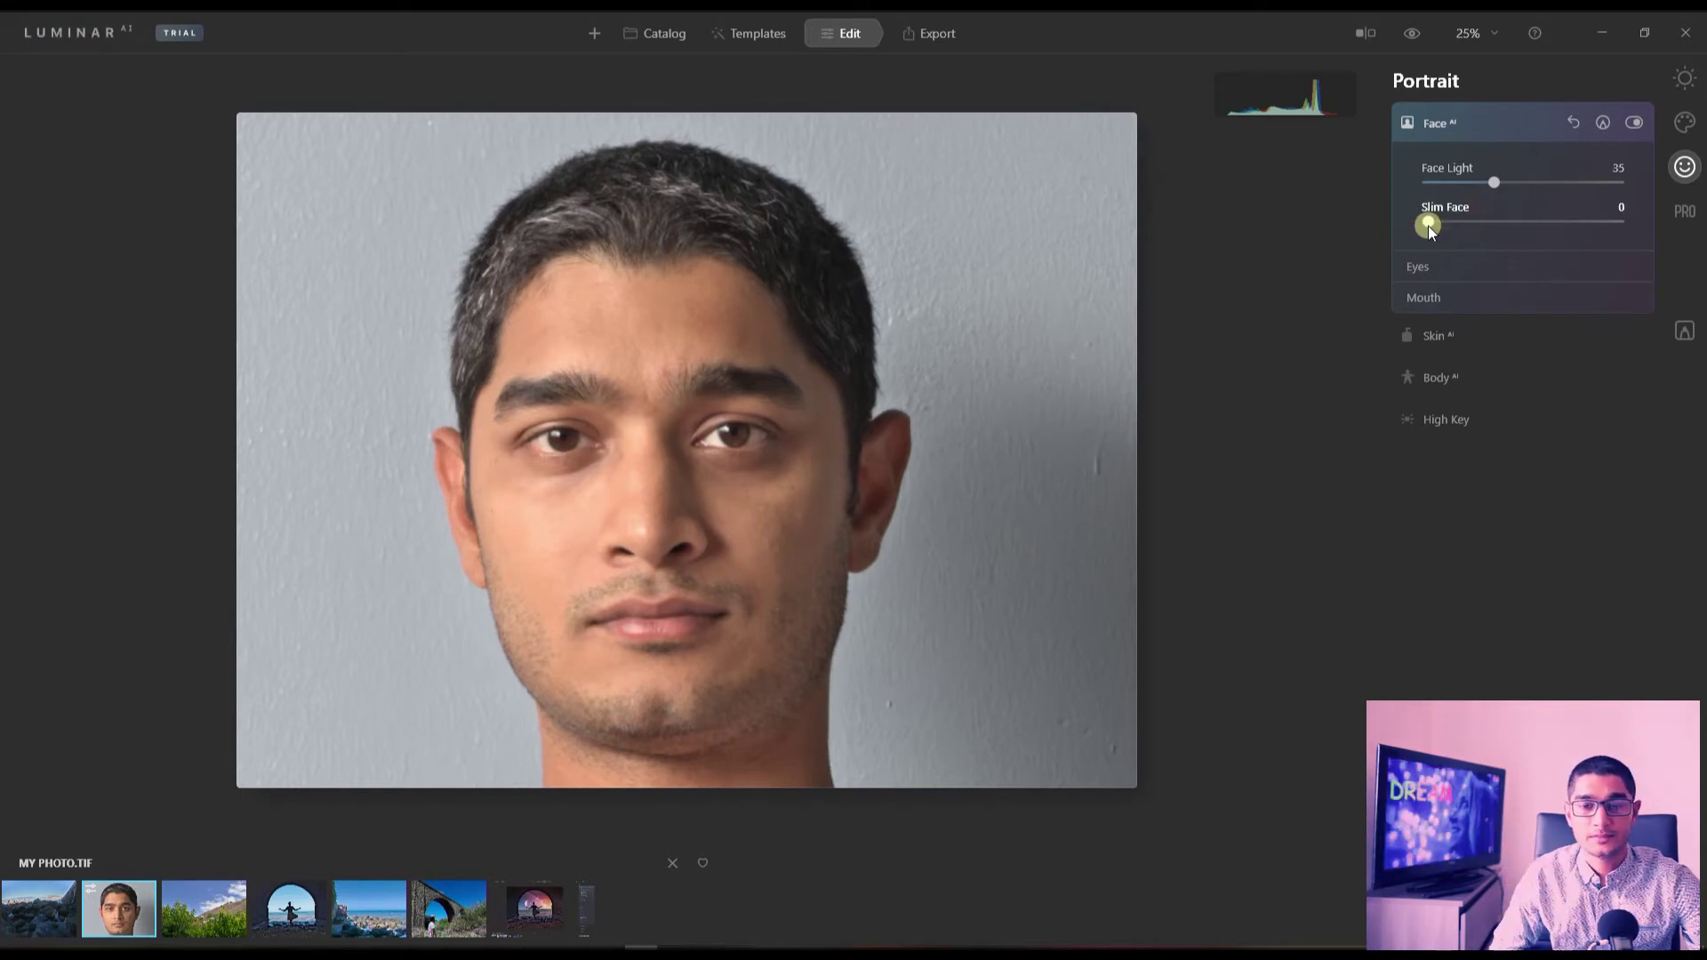
Step: Cycle the eye colour through Blue, Brown, Green, Grey, Hazel, Cat and Honey
left_click(1421, 269)
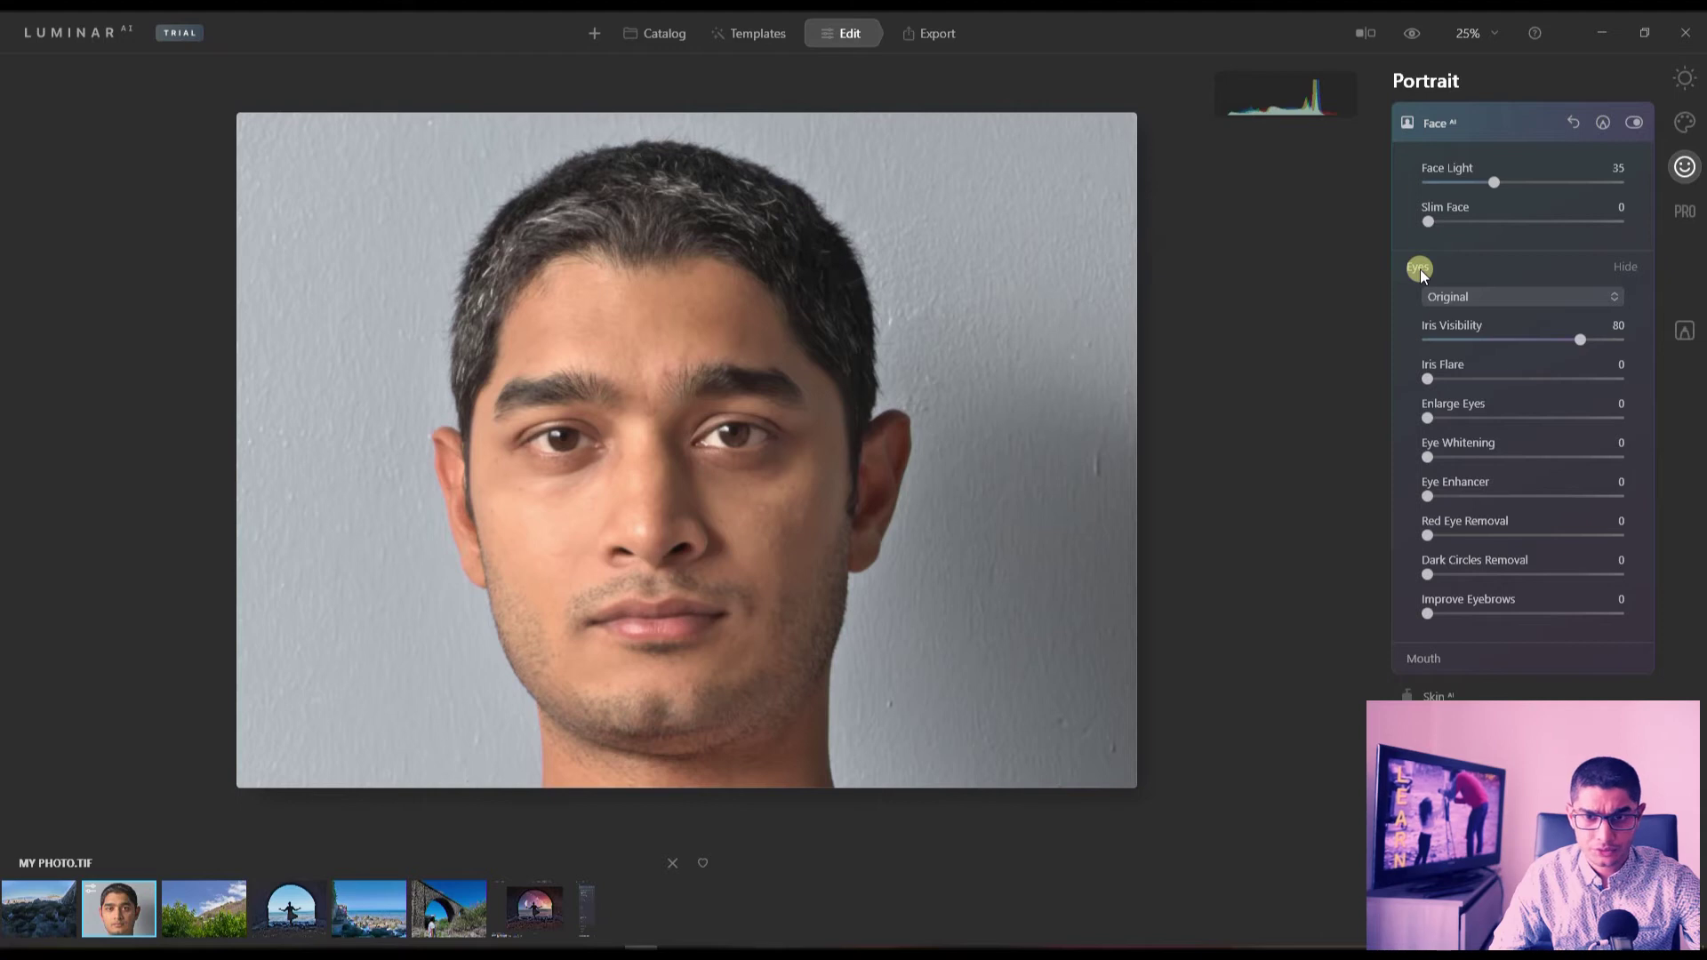
left_click(1443, 296)
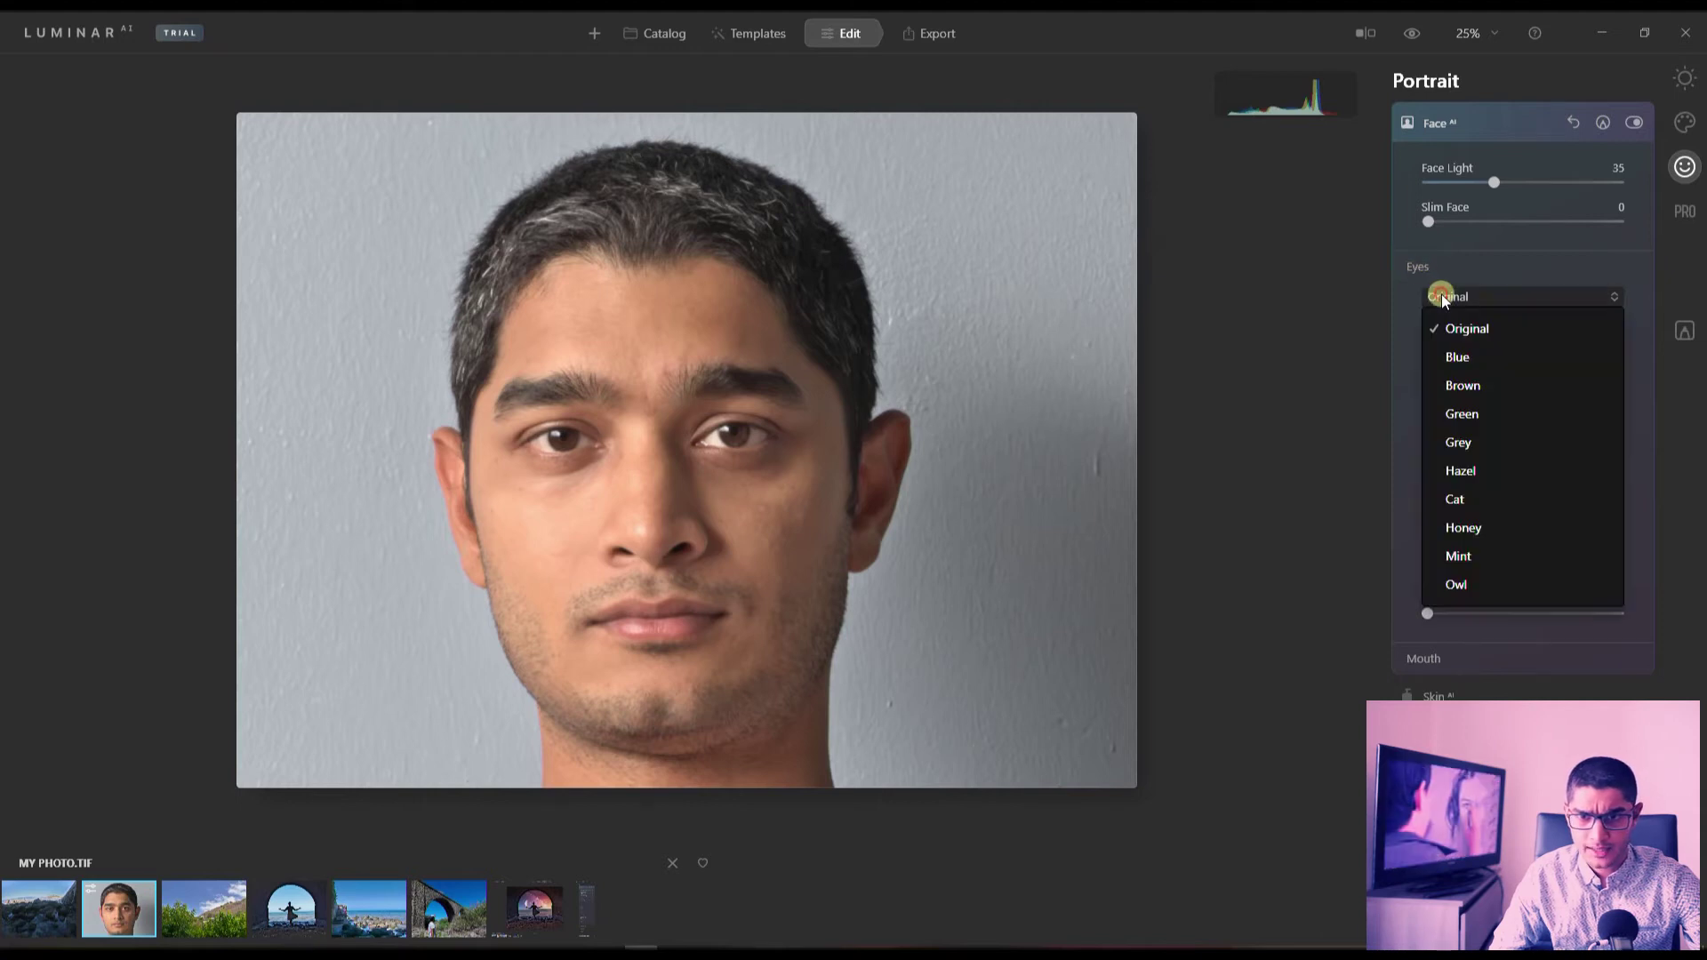
left_click(1448, 350)
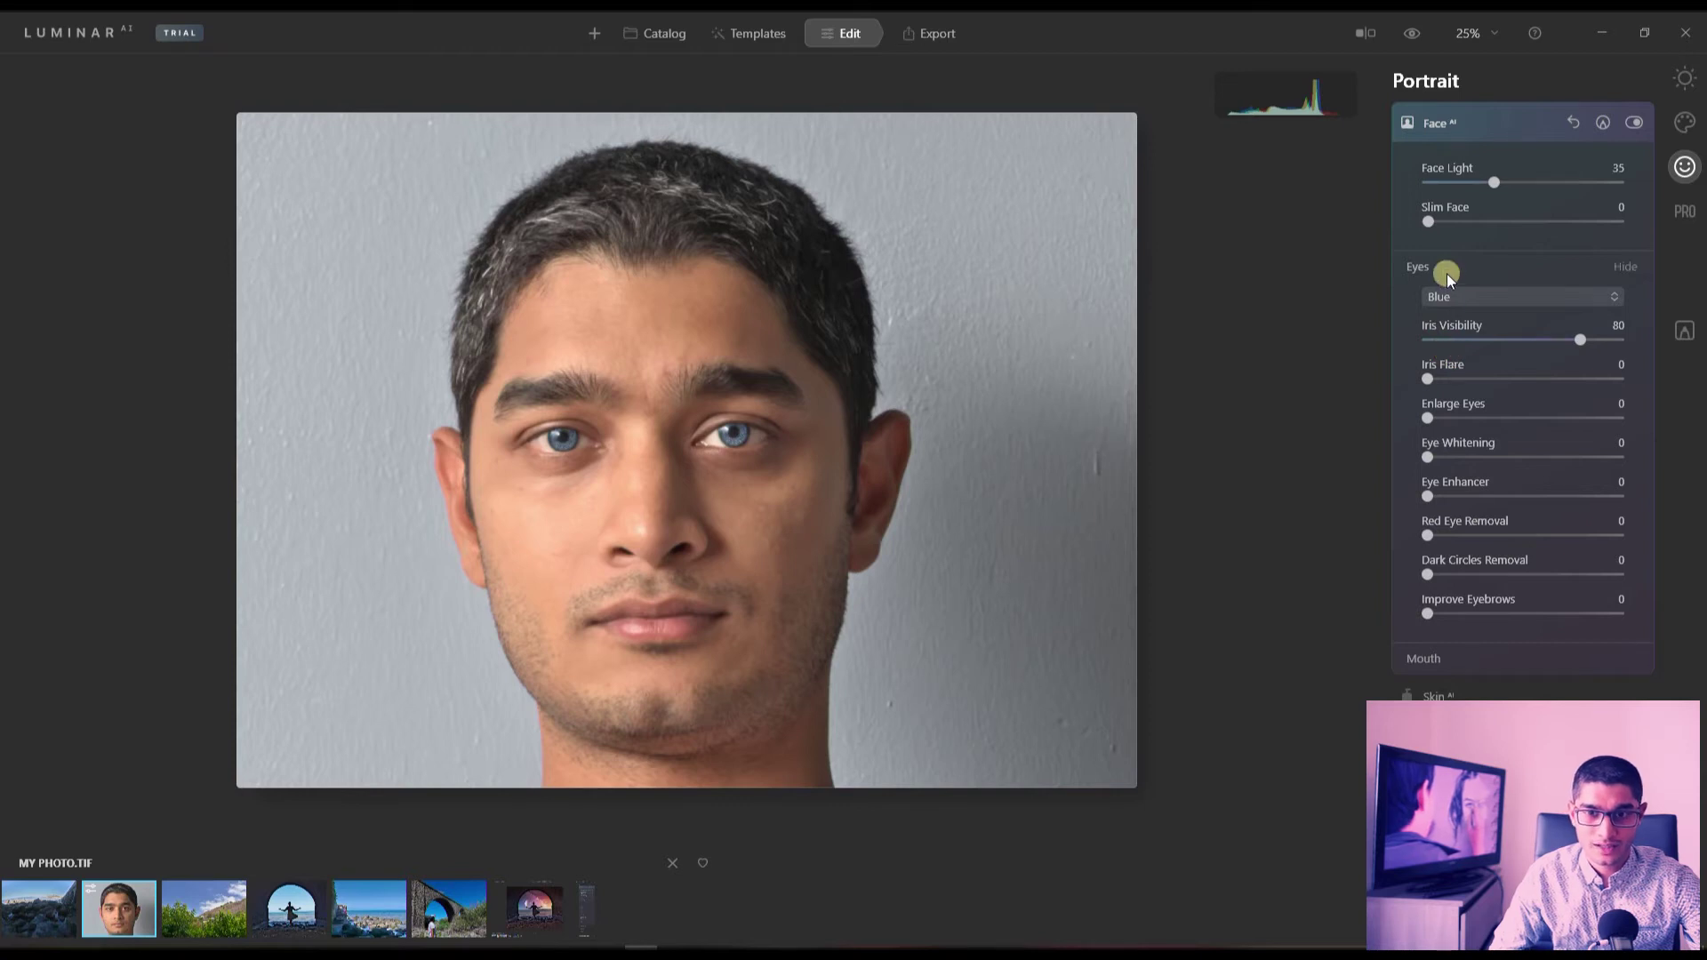
left_click(1447, 296)
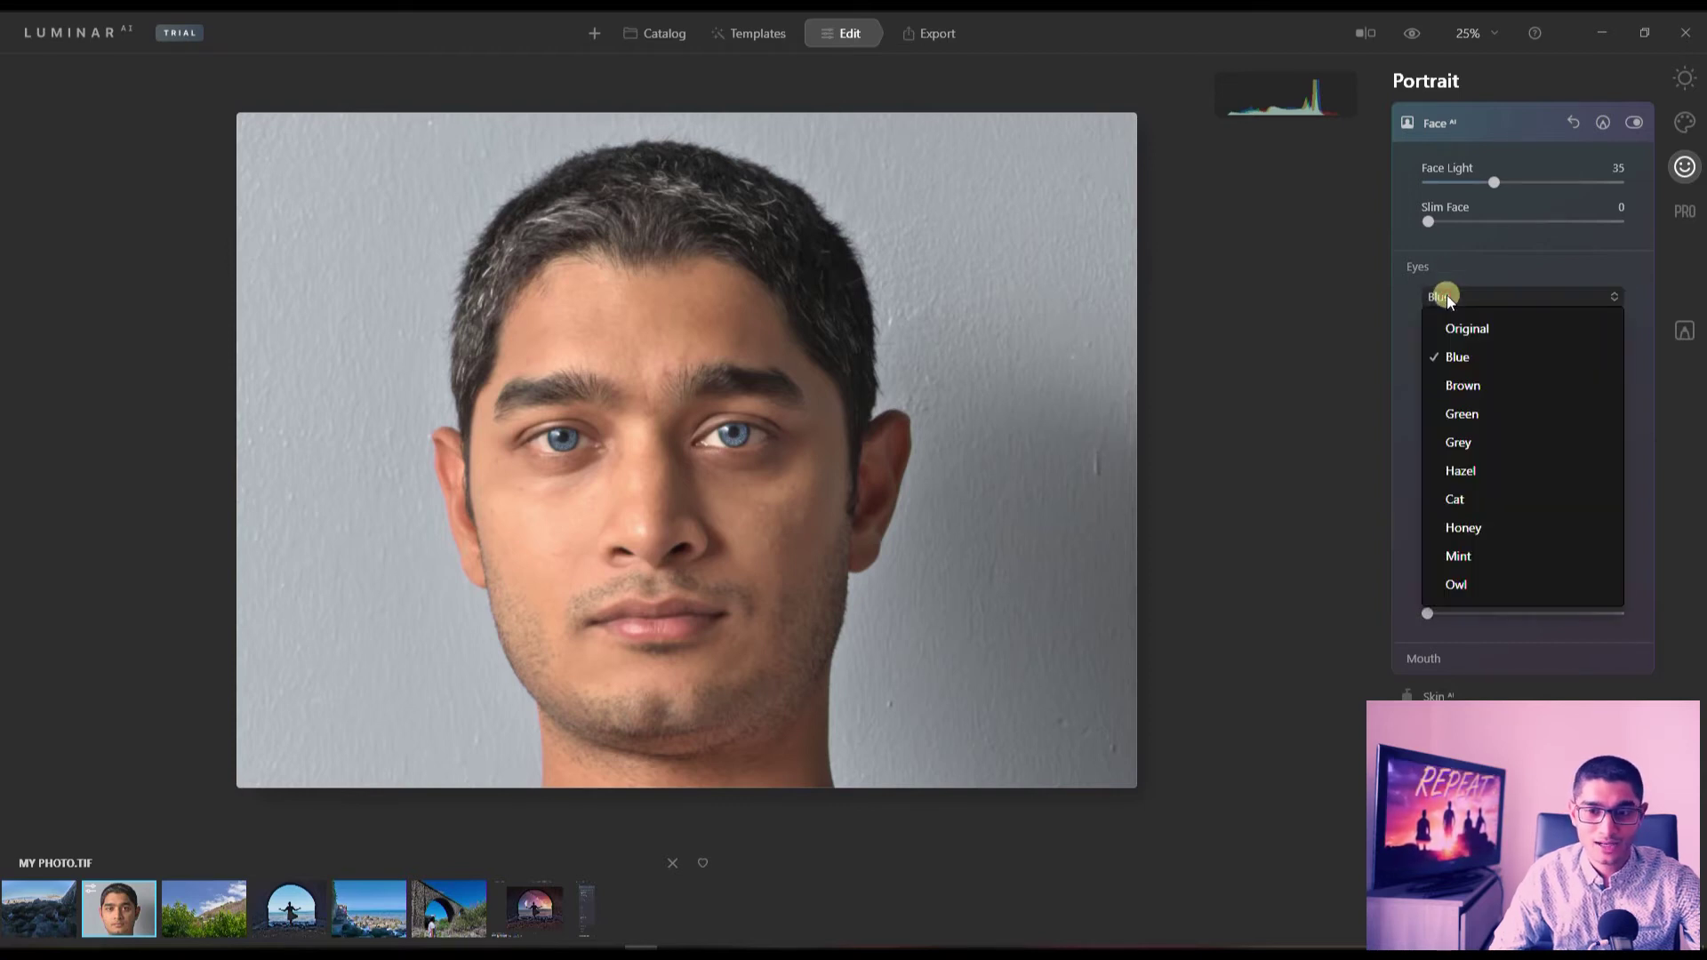
left_click(1455, 384)
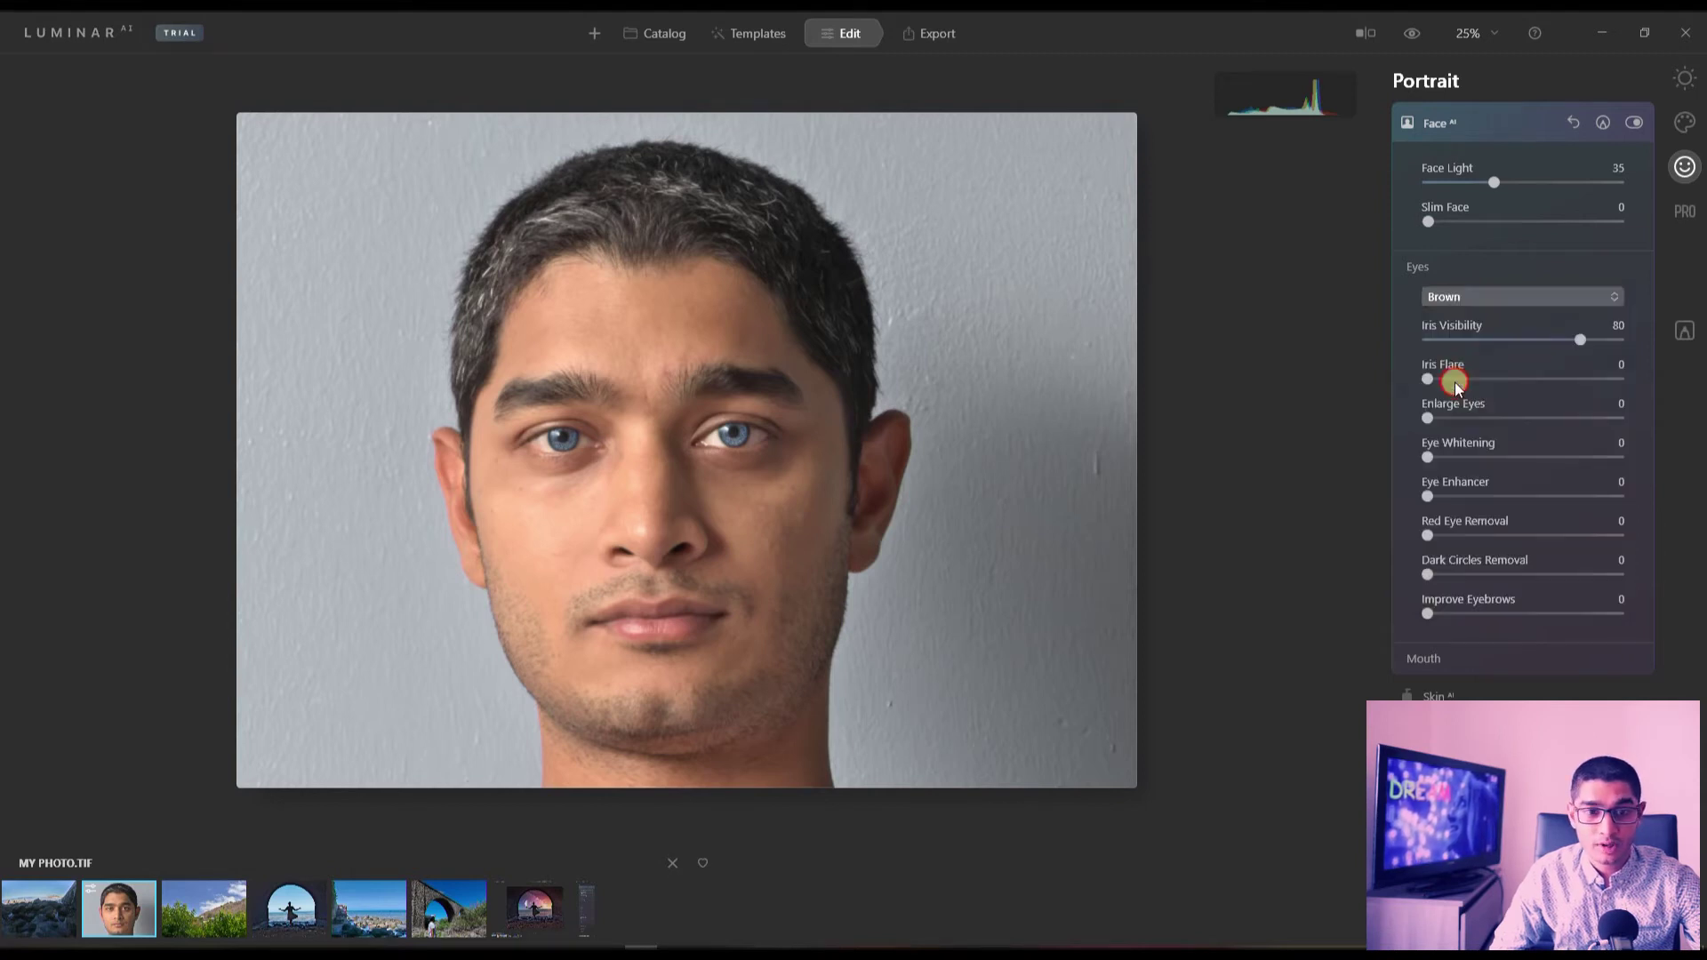
left_click(1453, 301)
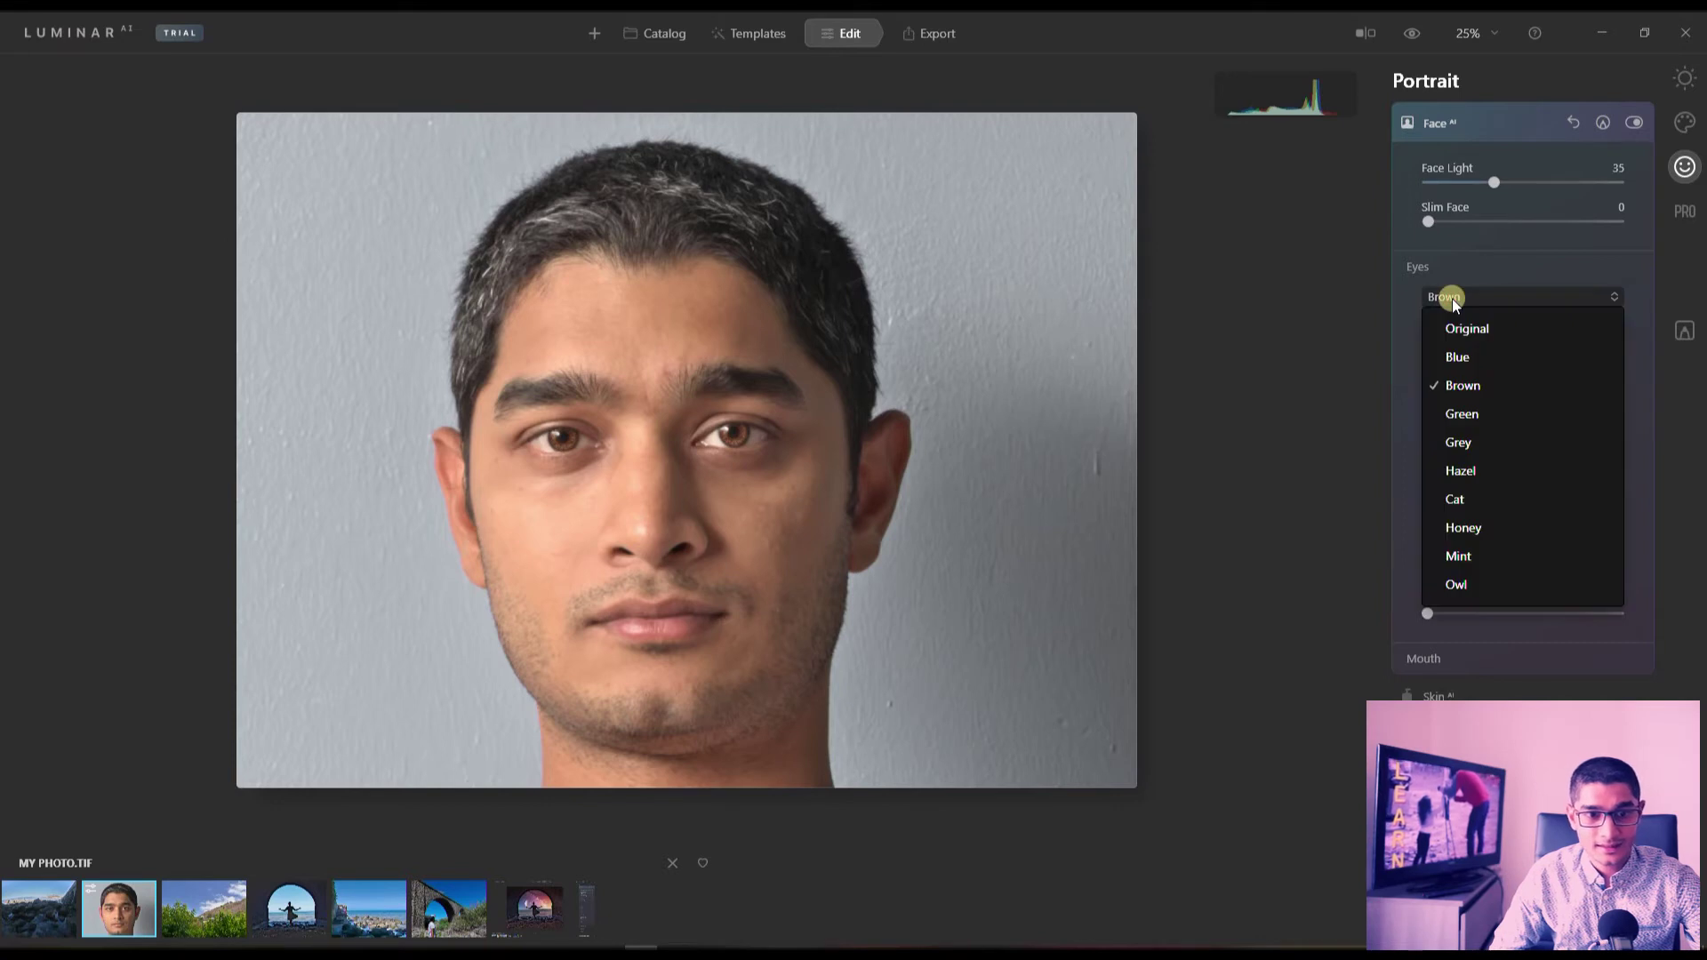
left_click(1462, 418)
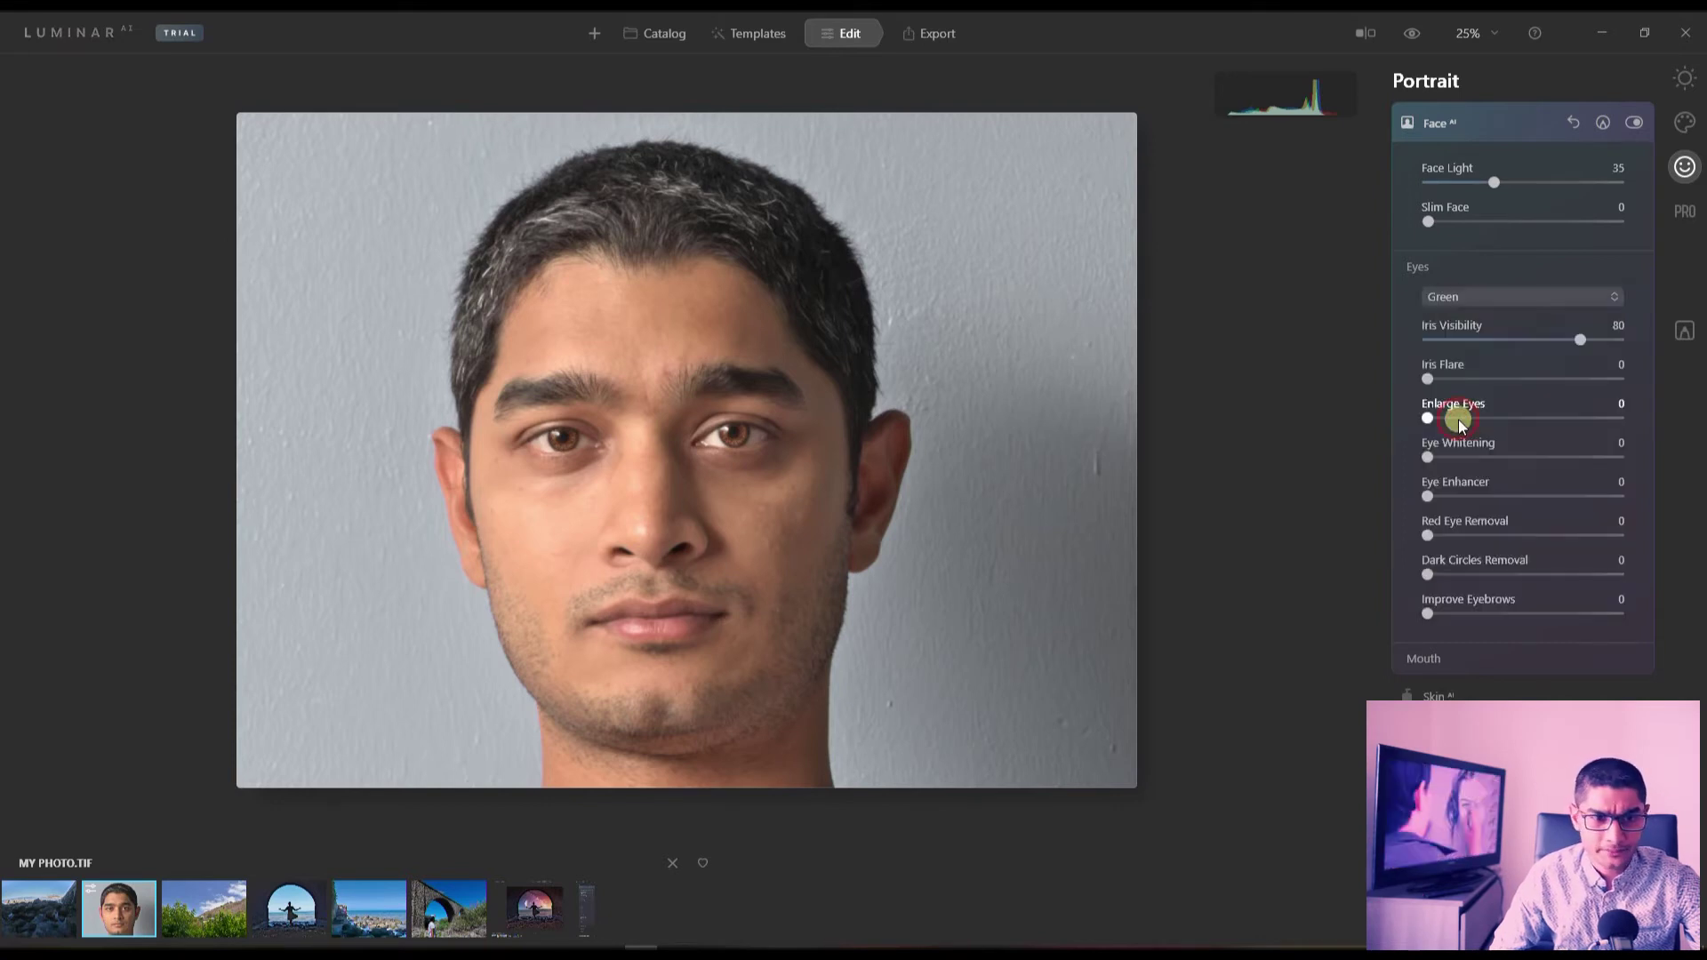
left_click(1462, 303)
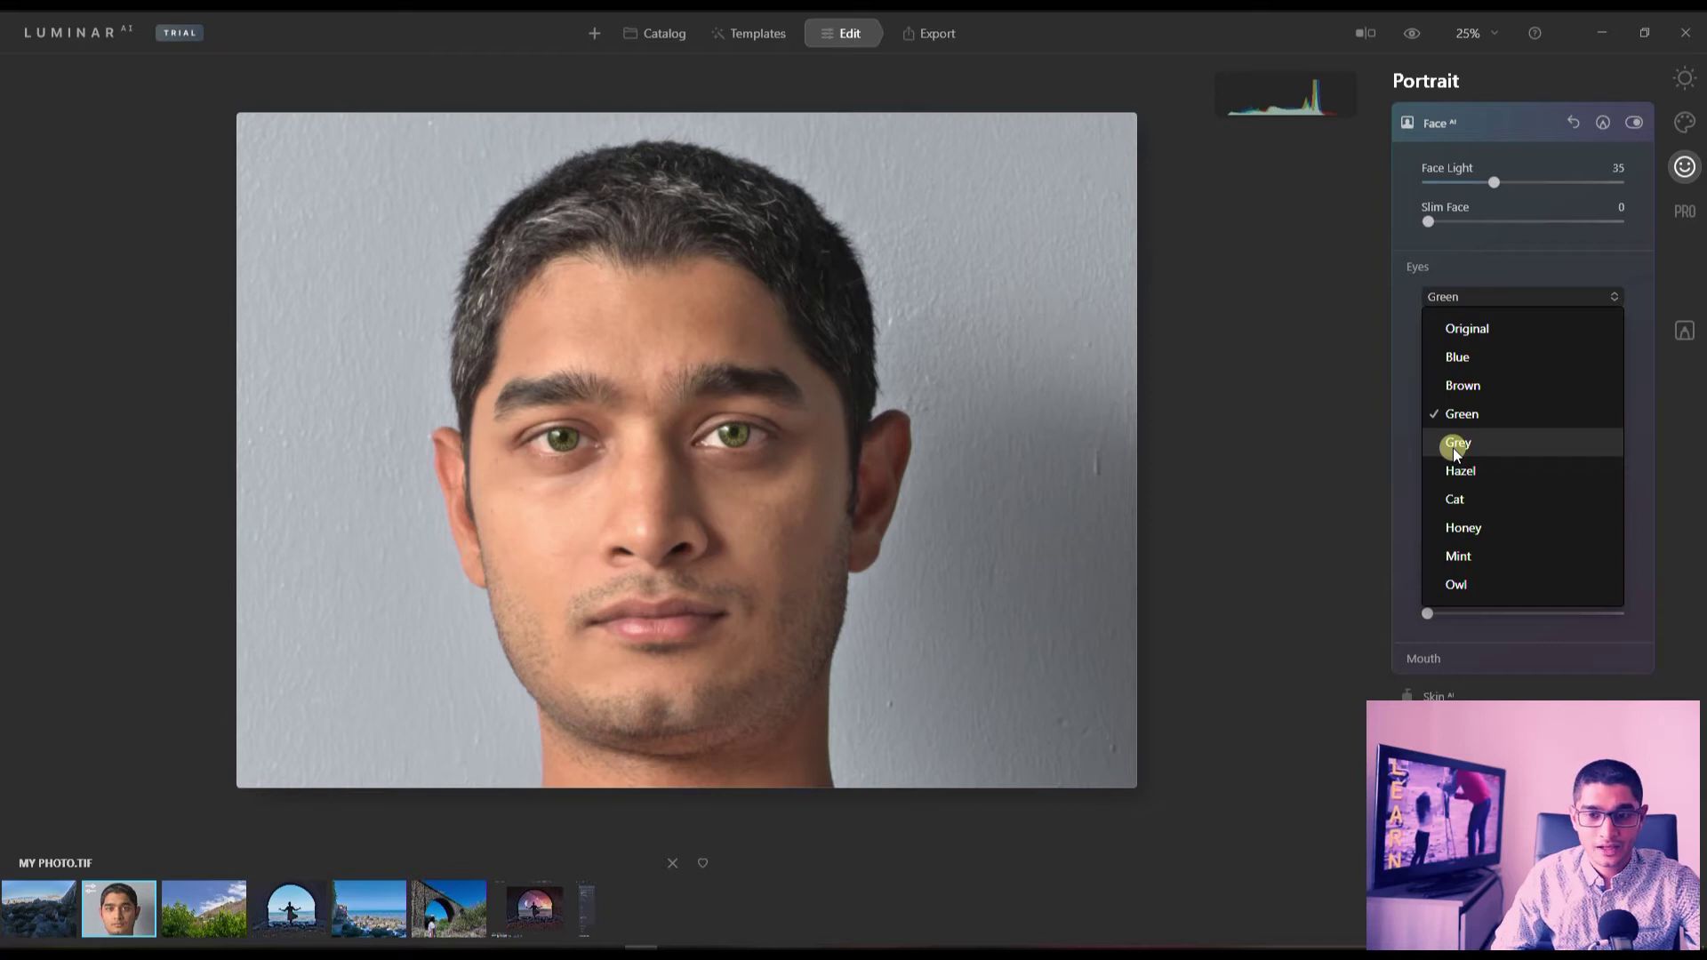
left_click(1456, 444)
left_click(1467, 297)
left_click(1459, 470)
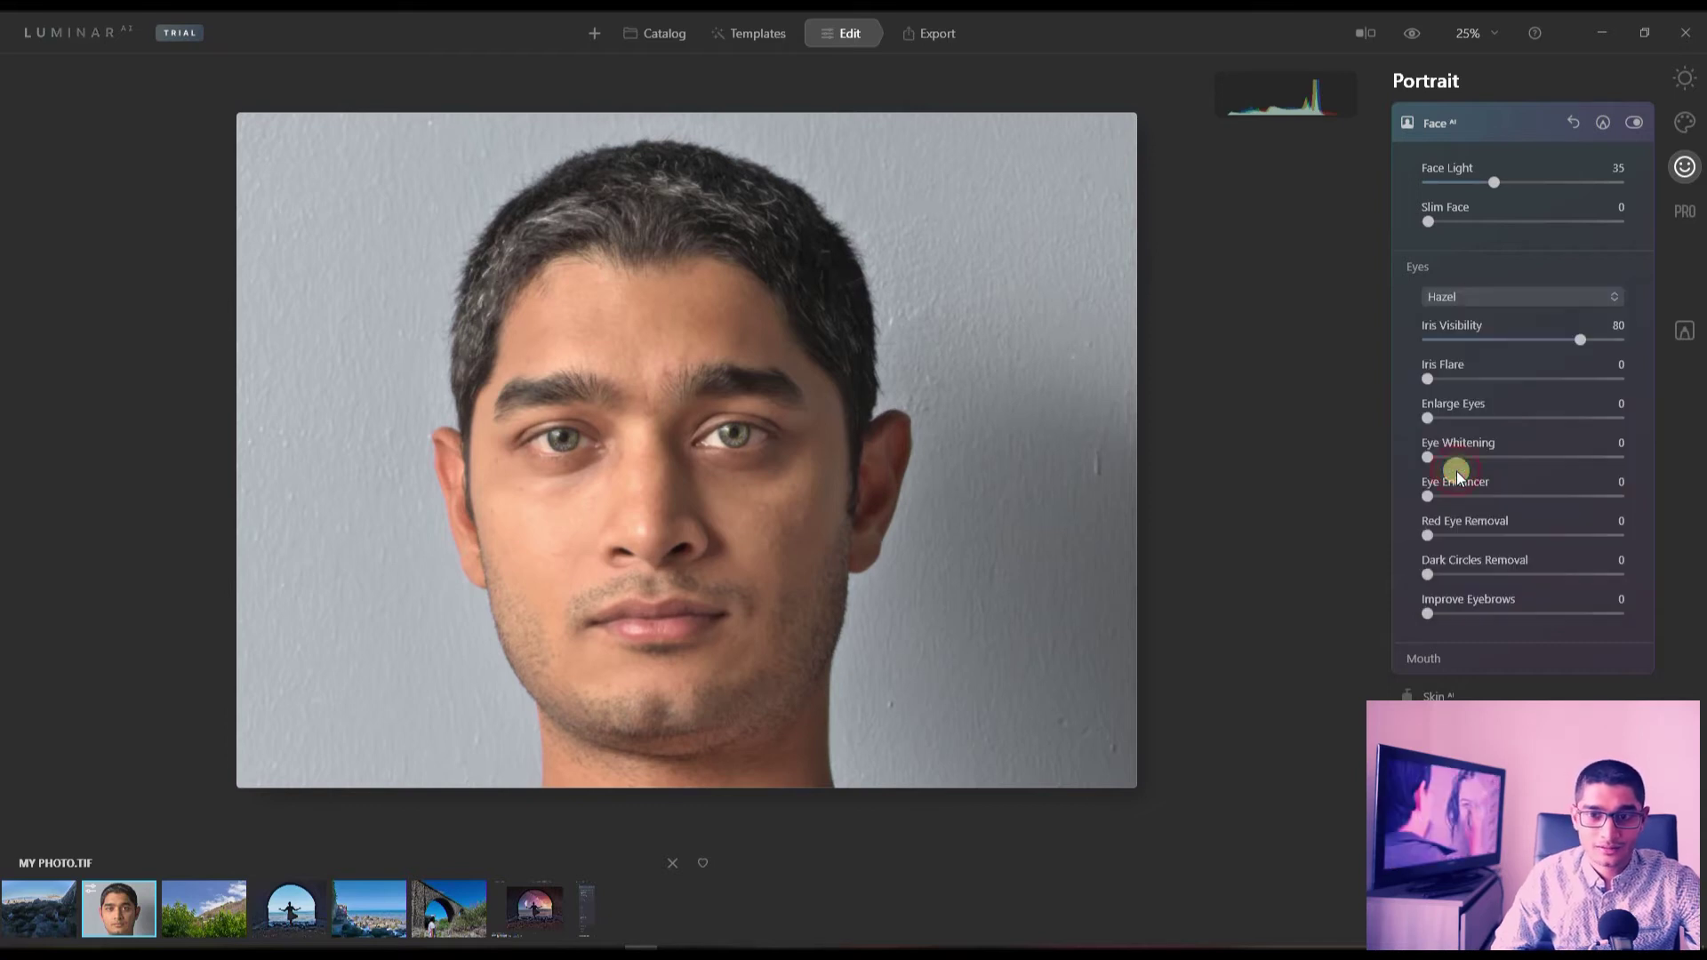
left_click(1457, 296)
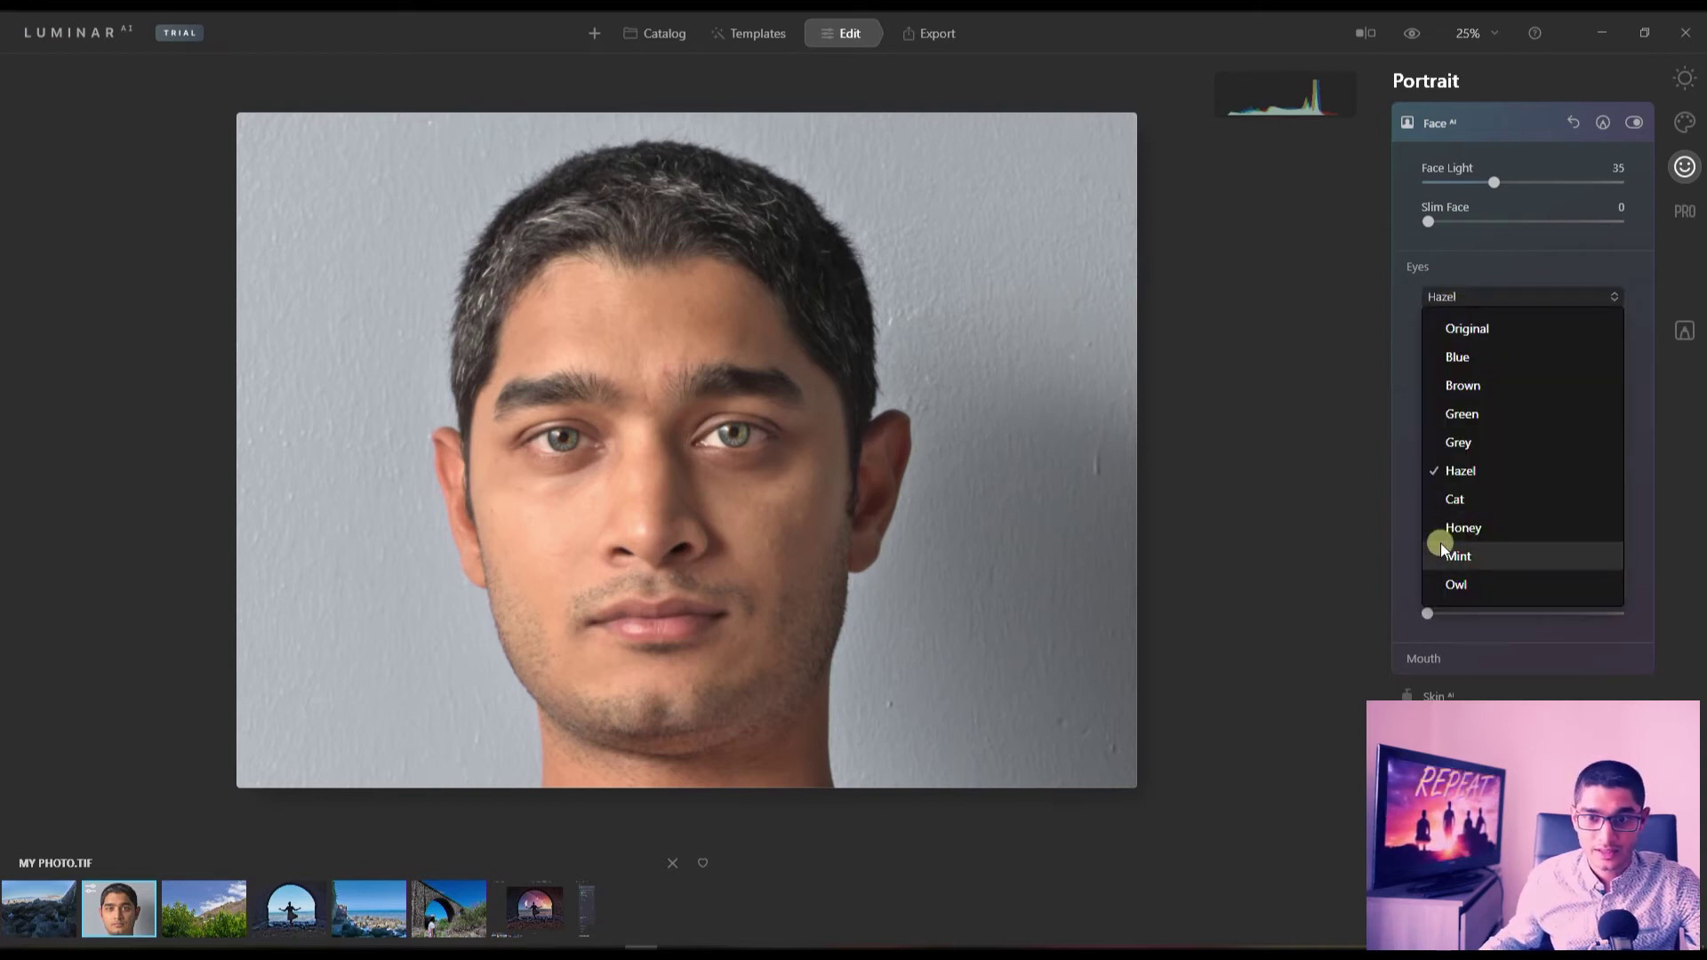
left_click(1449, 499)
left_click(1468, 297)
left_click(1448, 532)
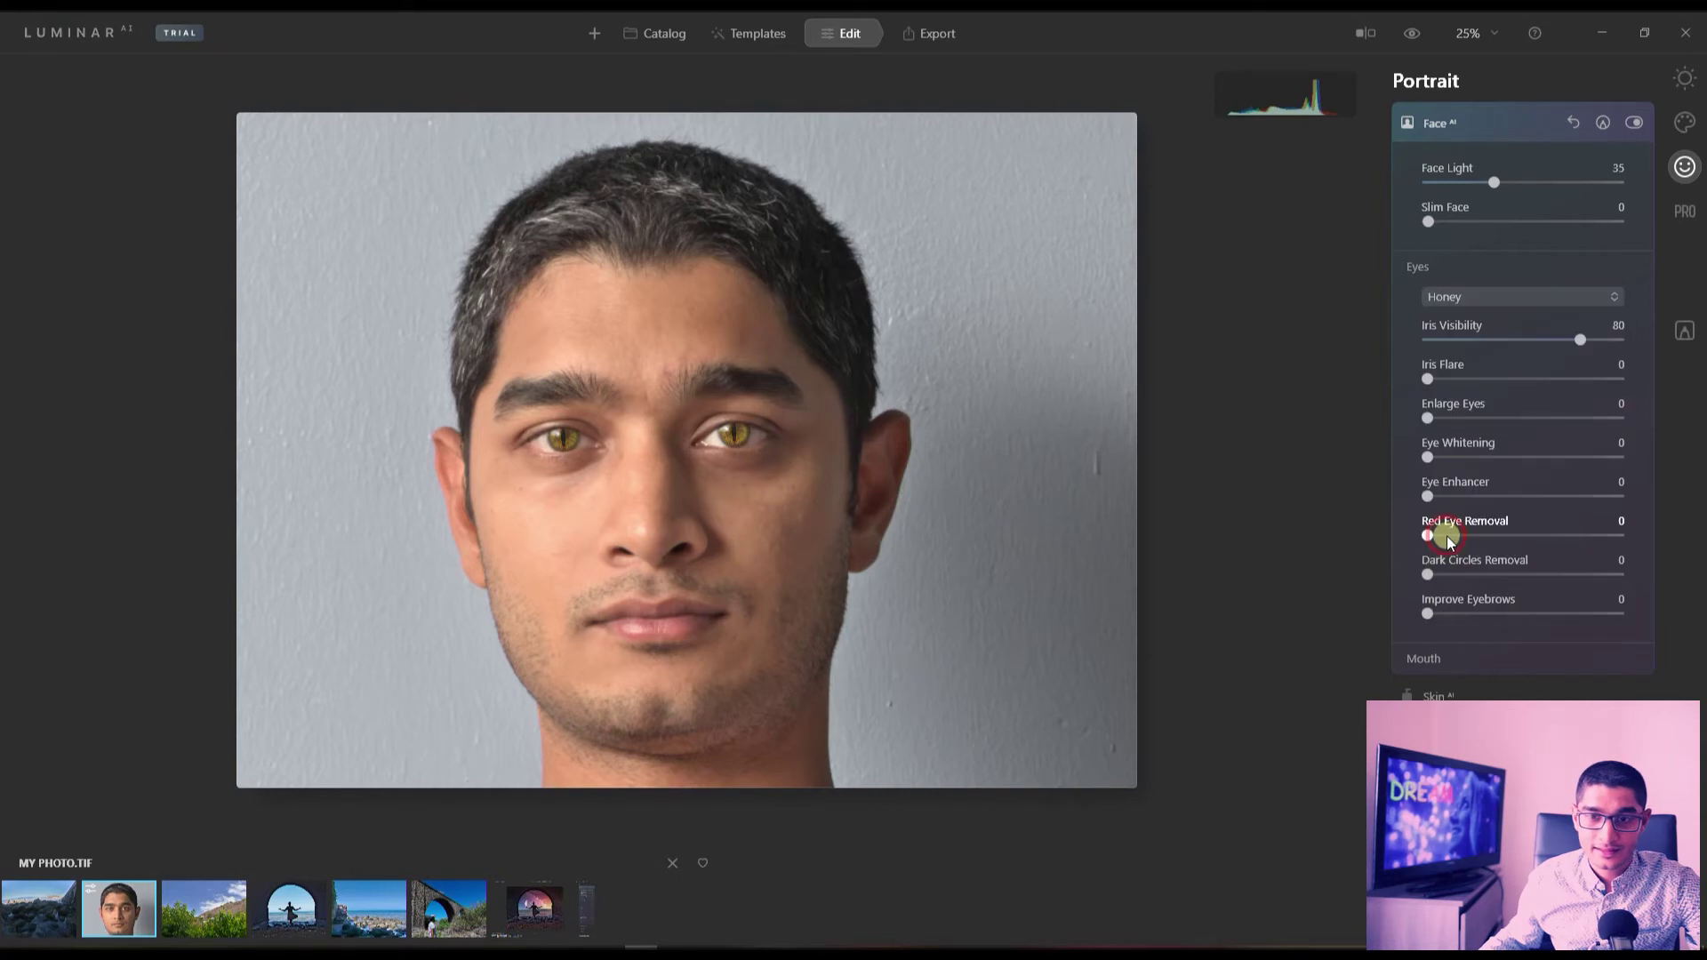
Step: Try Mint and Owl eye colours, then restore Original and collapse Eyes
left_click(1486, 292)
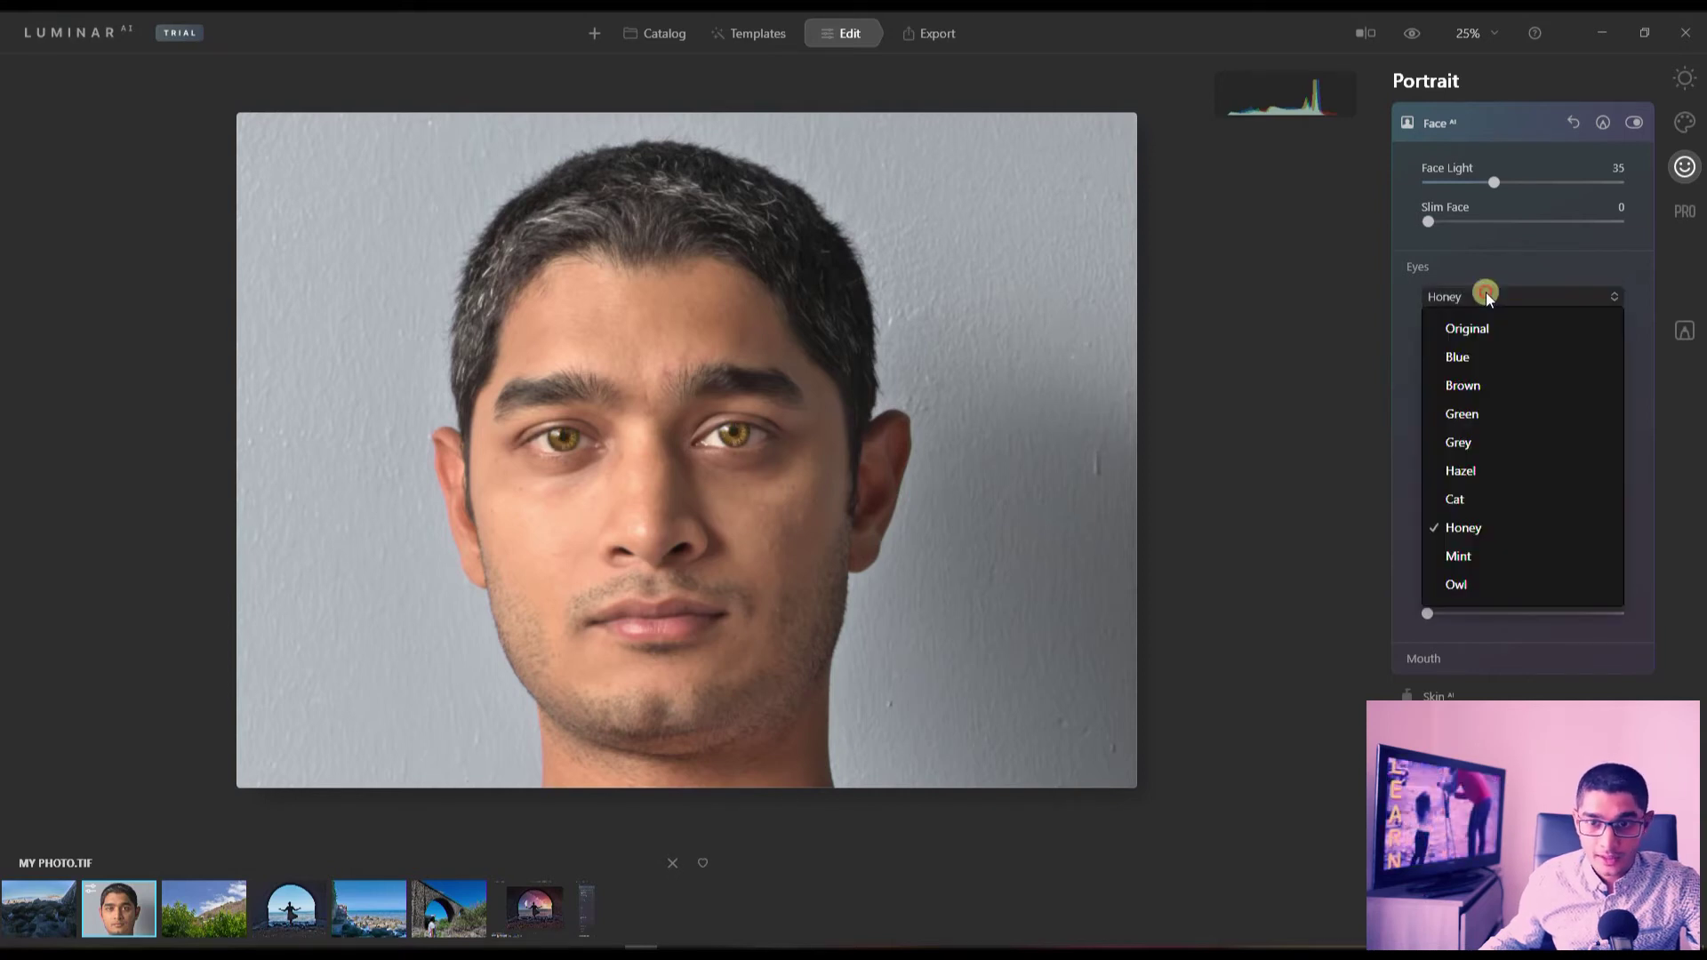
left_click(1448, 566)
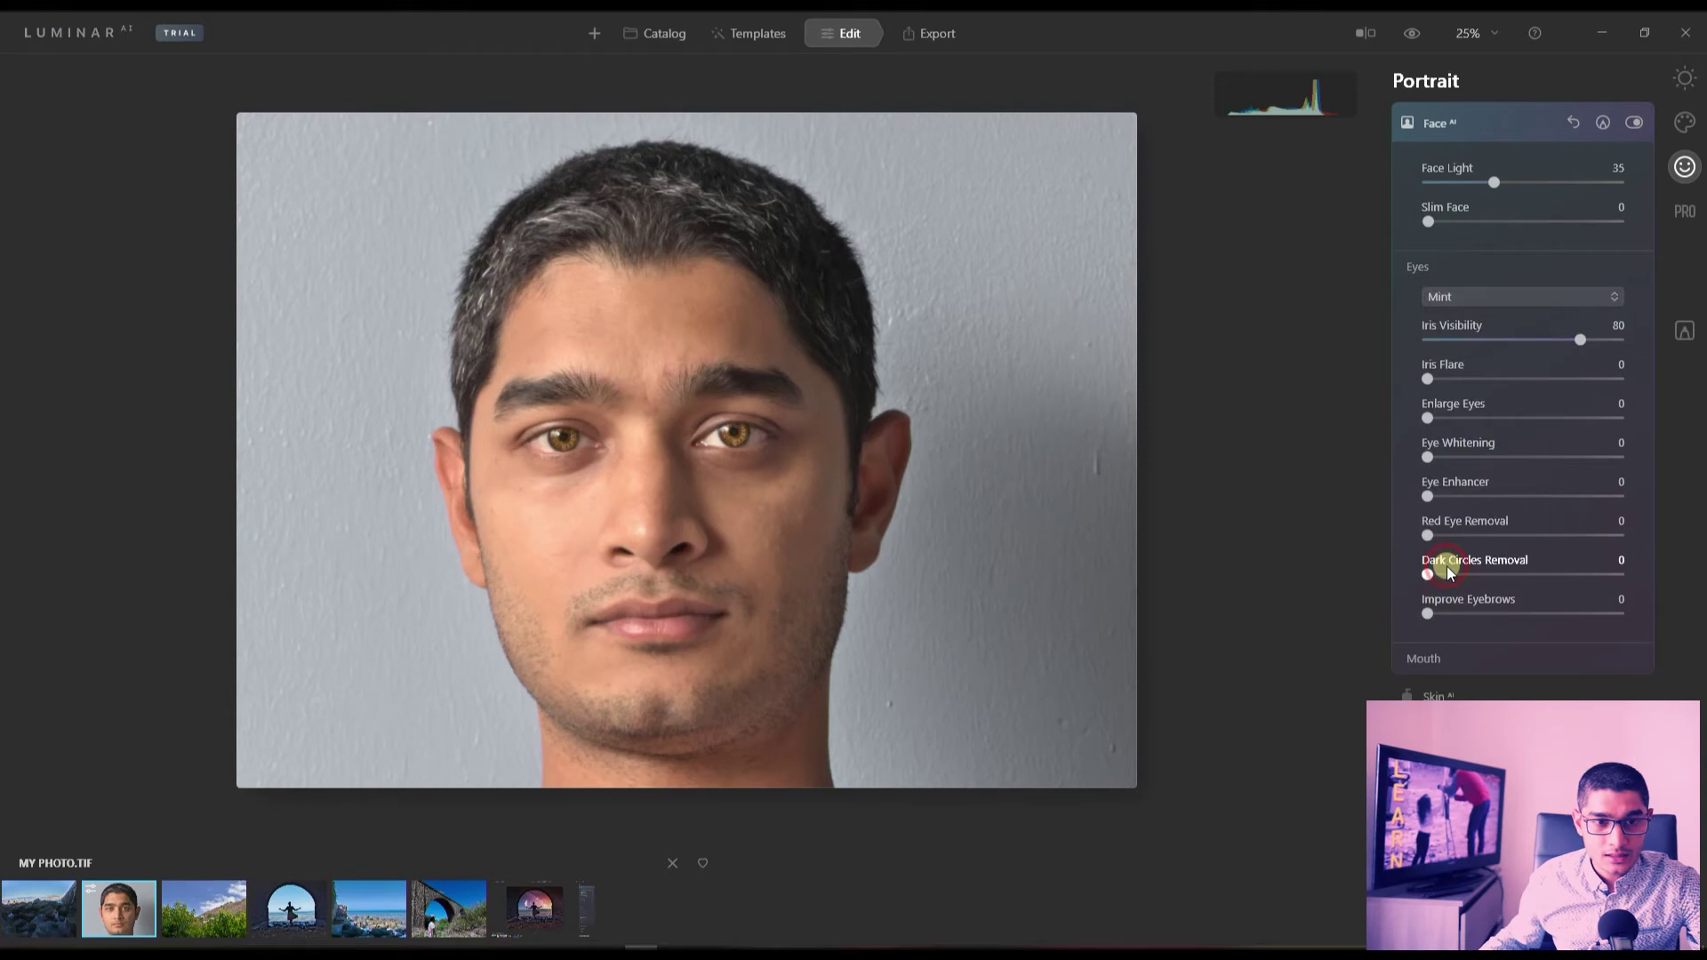
left_click(1438, 293)
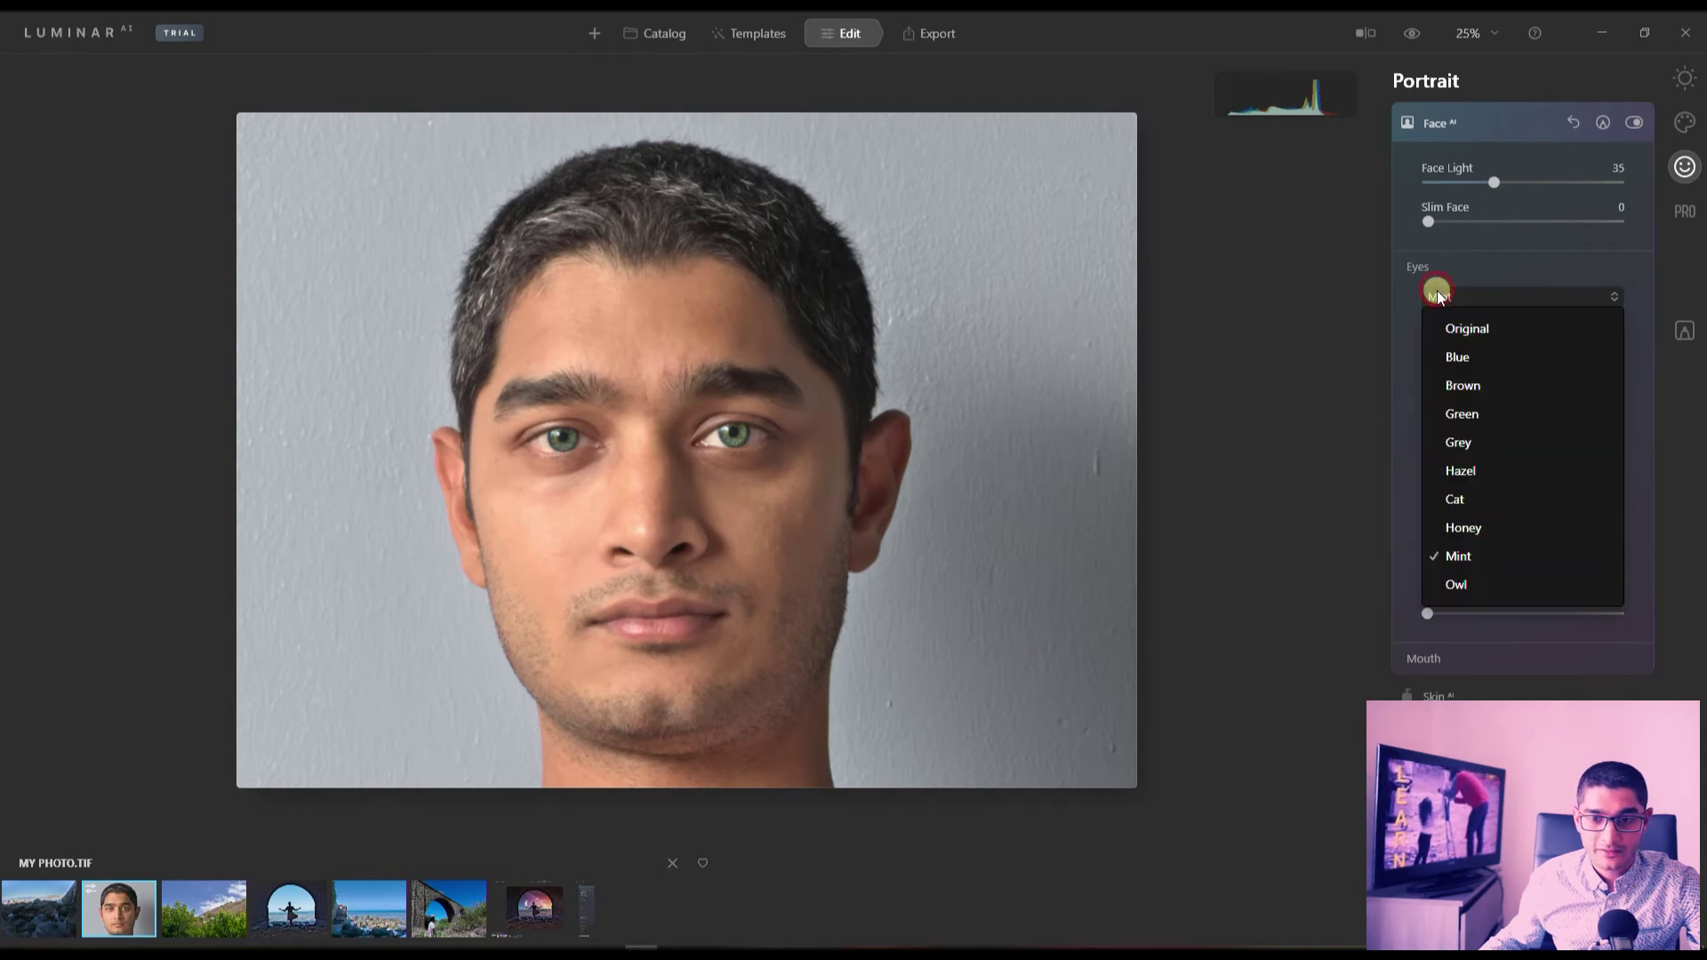
left_click(1448, 580)
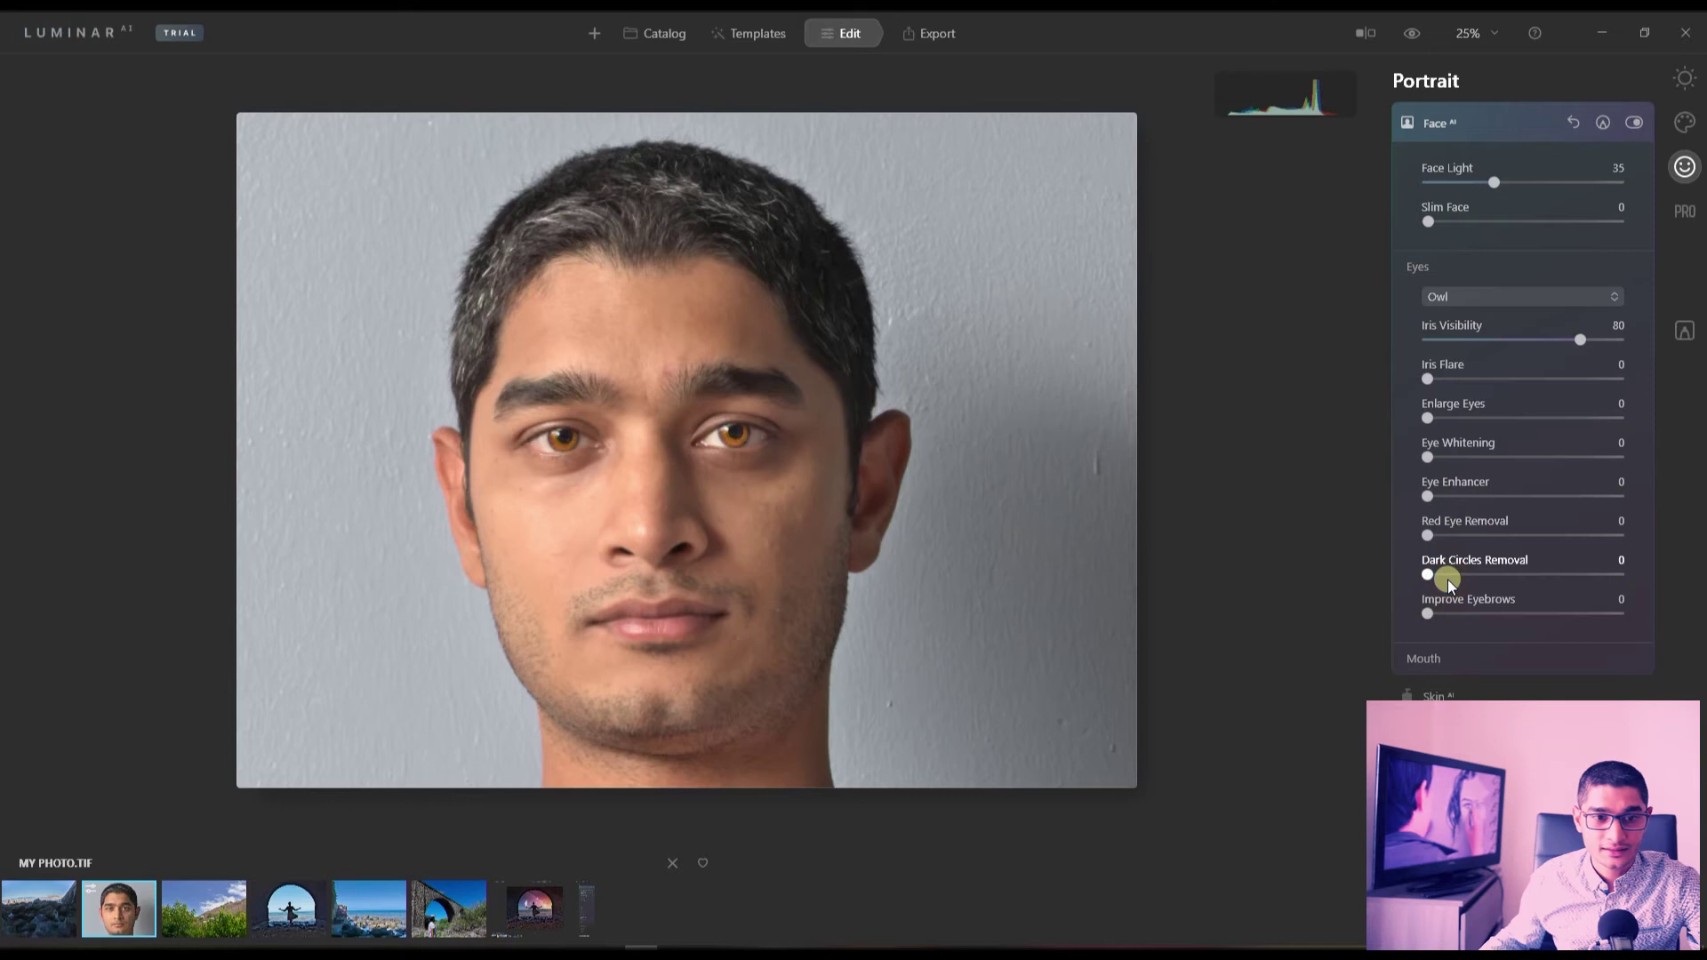
left_click(1444, 295)
left_click(1449, 327)
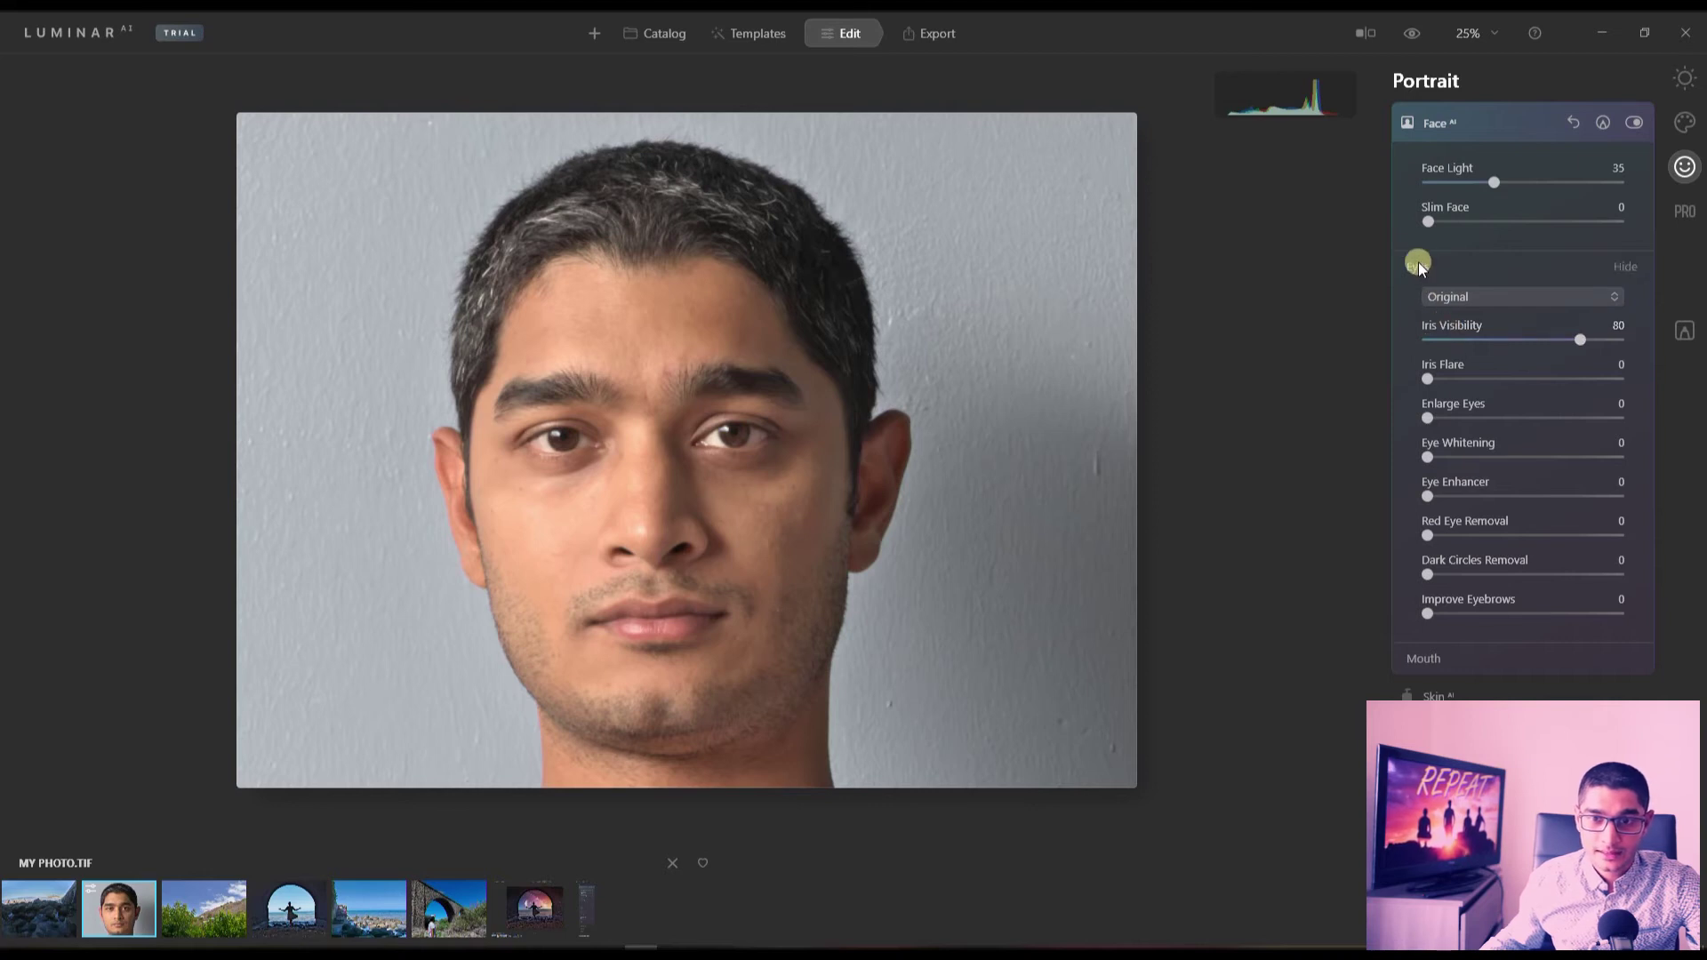
left_click(1417, 265)
Step: Boost Lips Saturation, compare with Face AI toggled off, then reset it to 0
left_click(1422, 297)
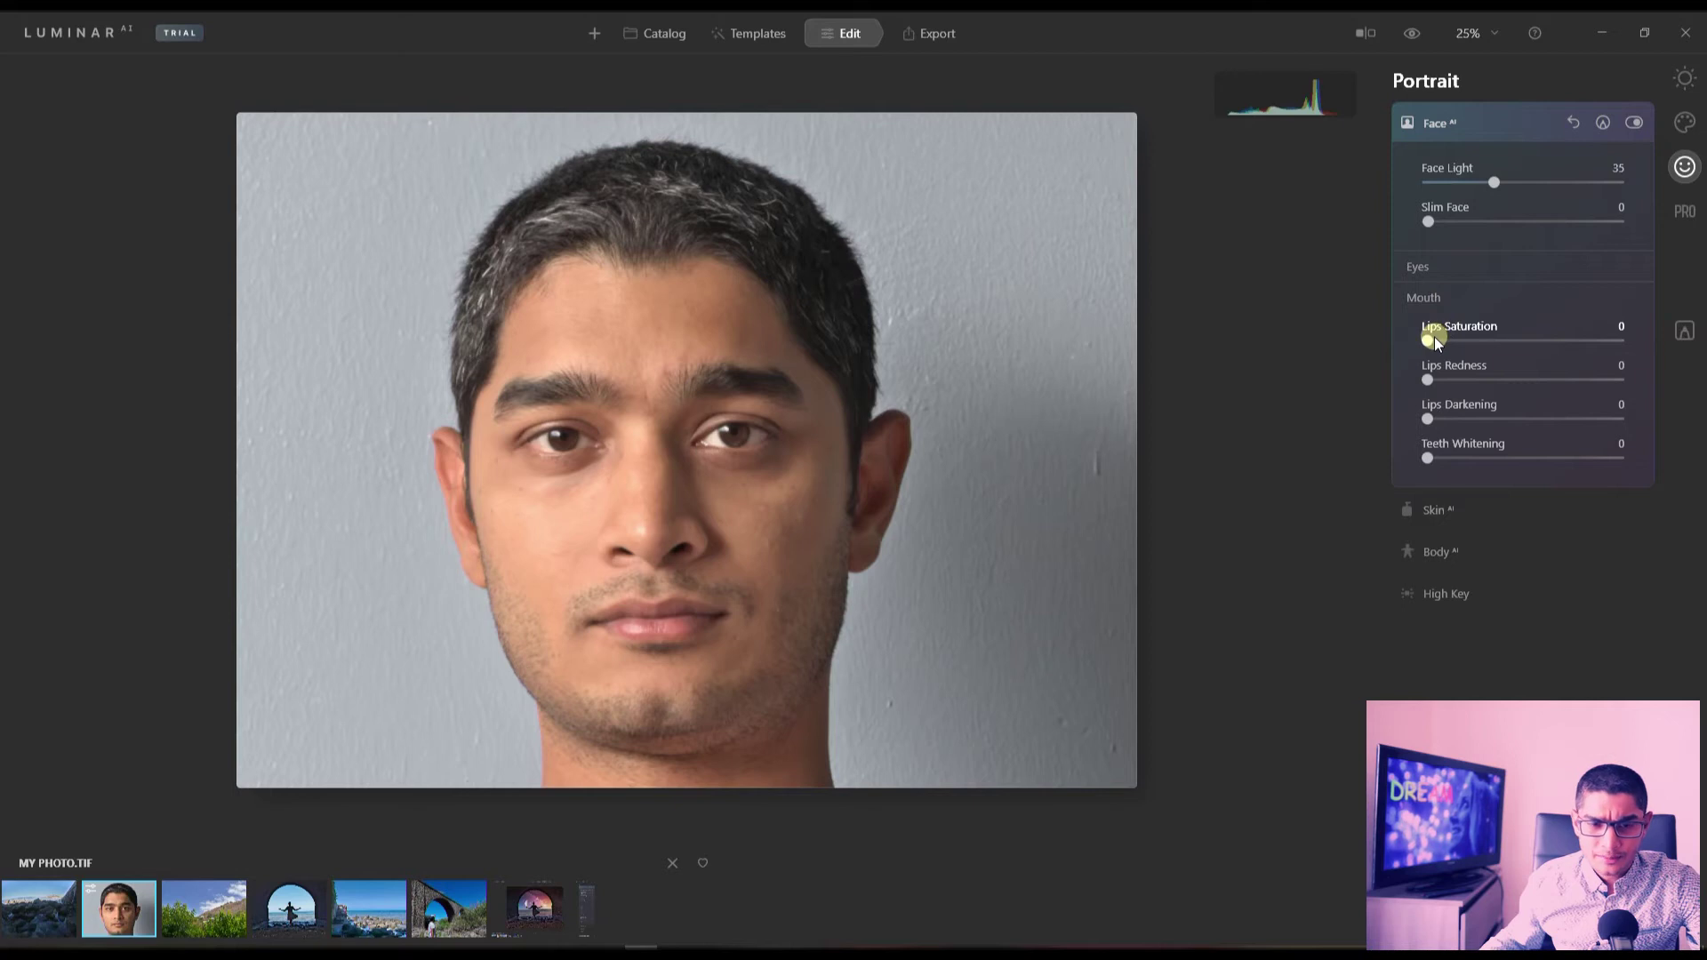
left_click_drag(1434, 338, 1594, 344)
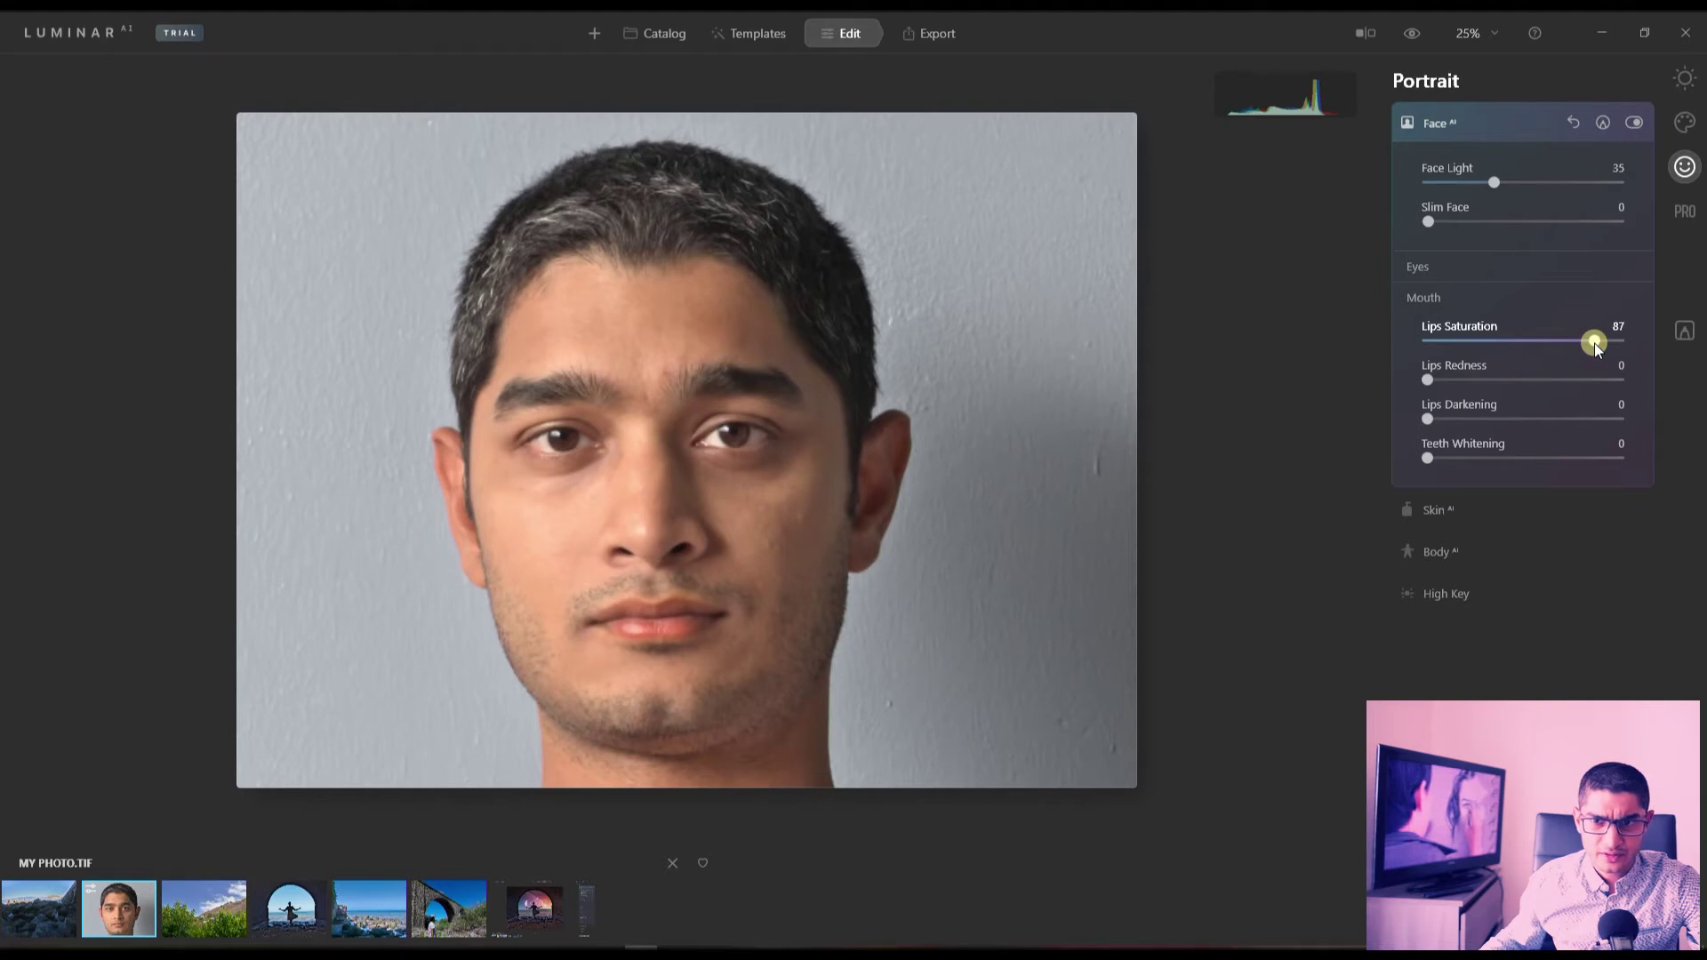
left_click(1636, 121)
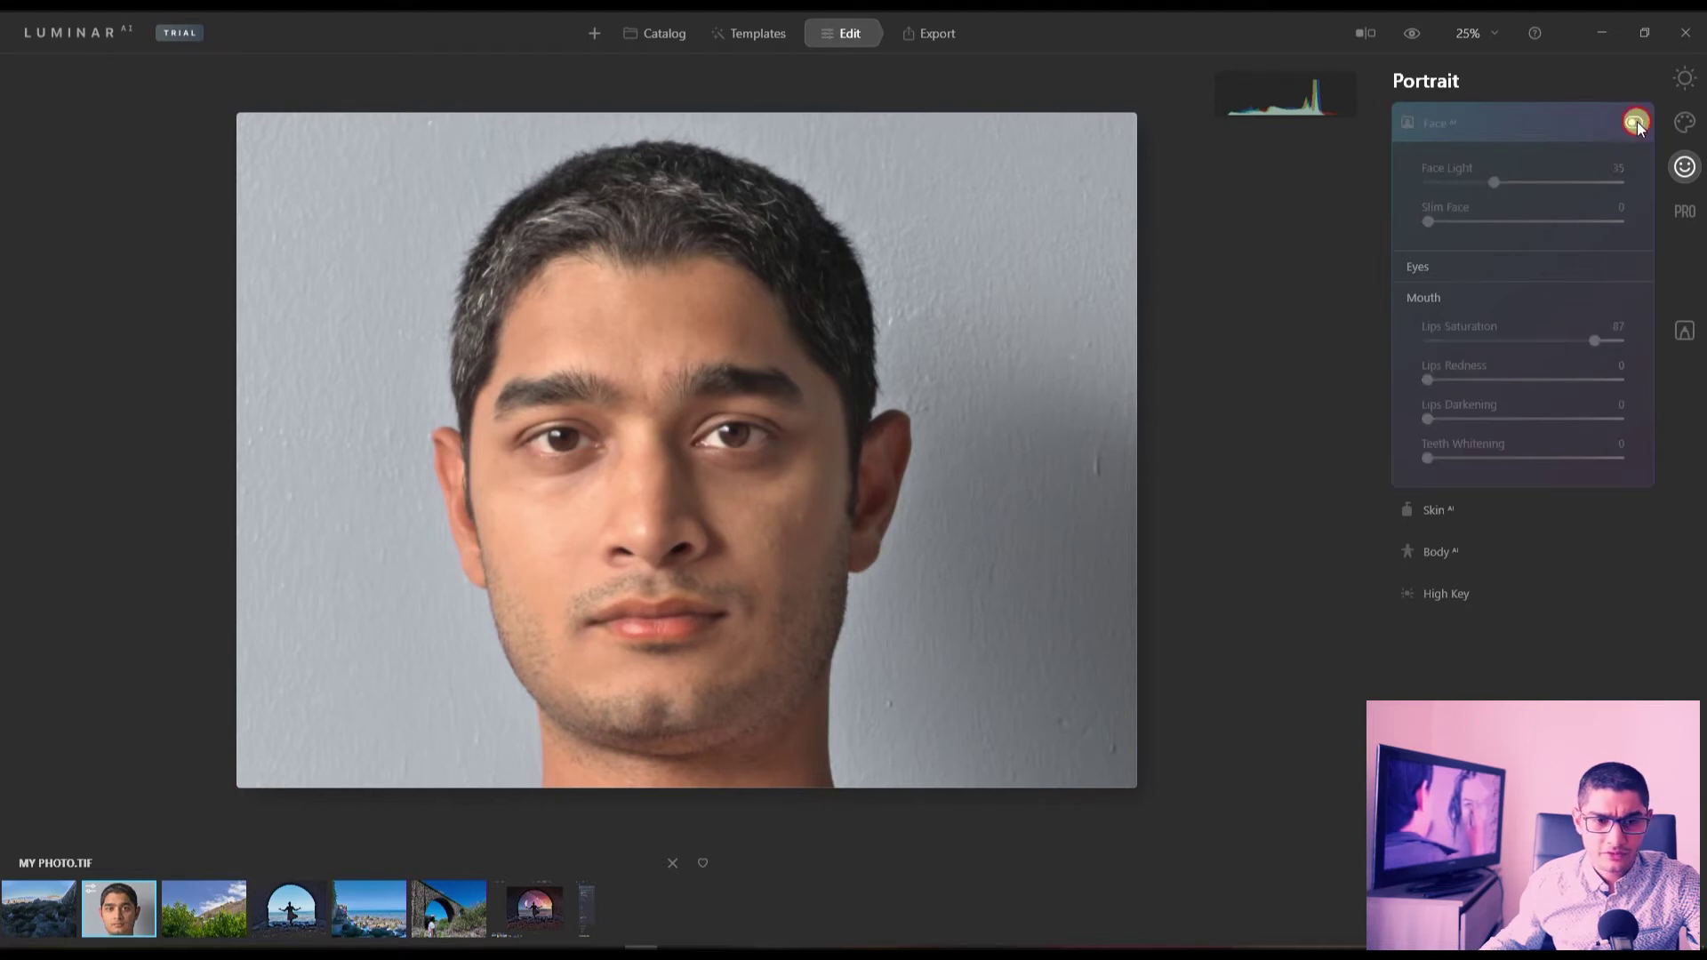
left_click(1636, 121)
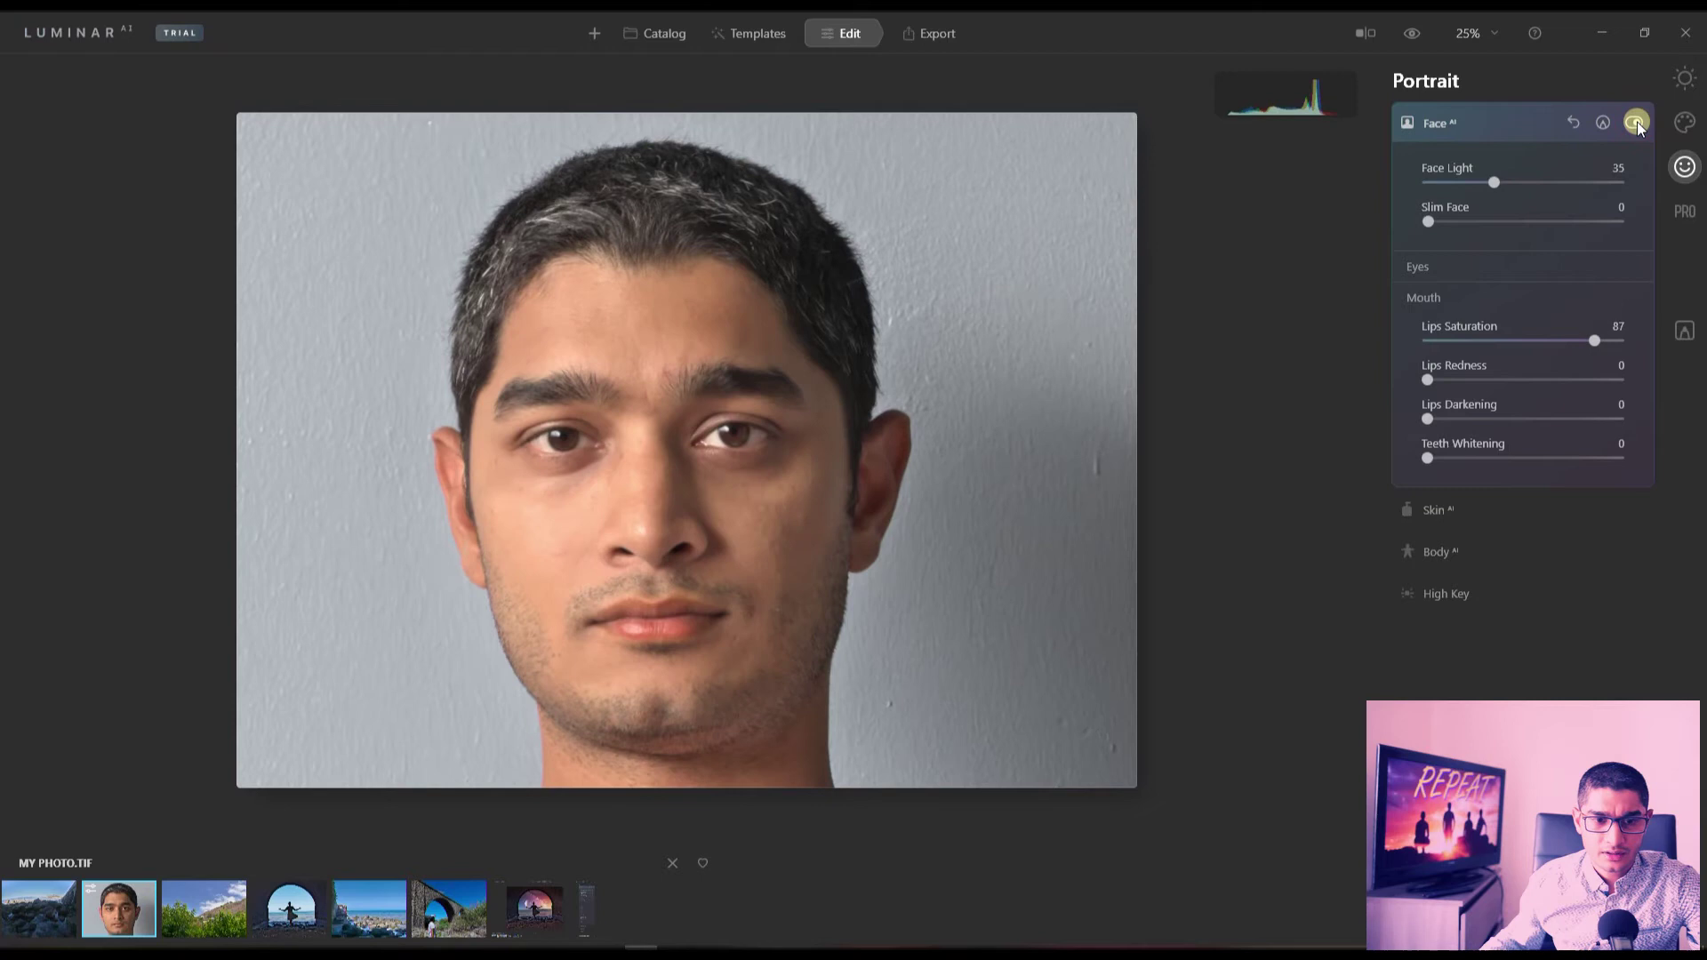
double_click(1427, 340)
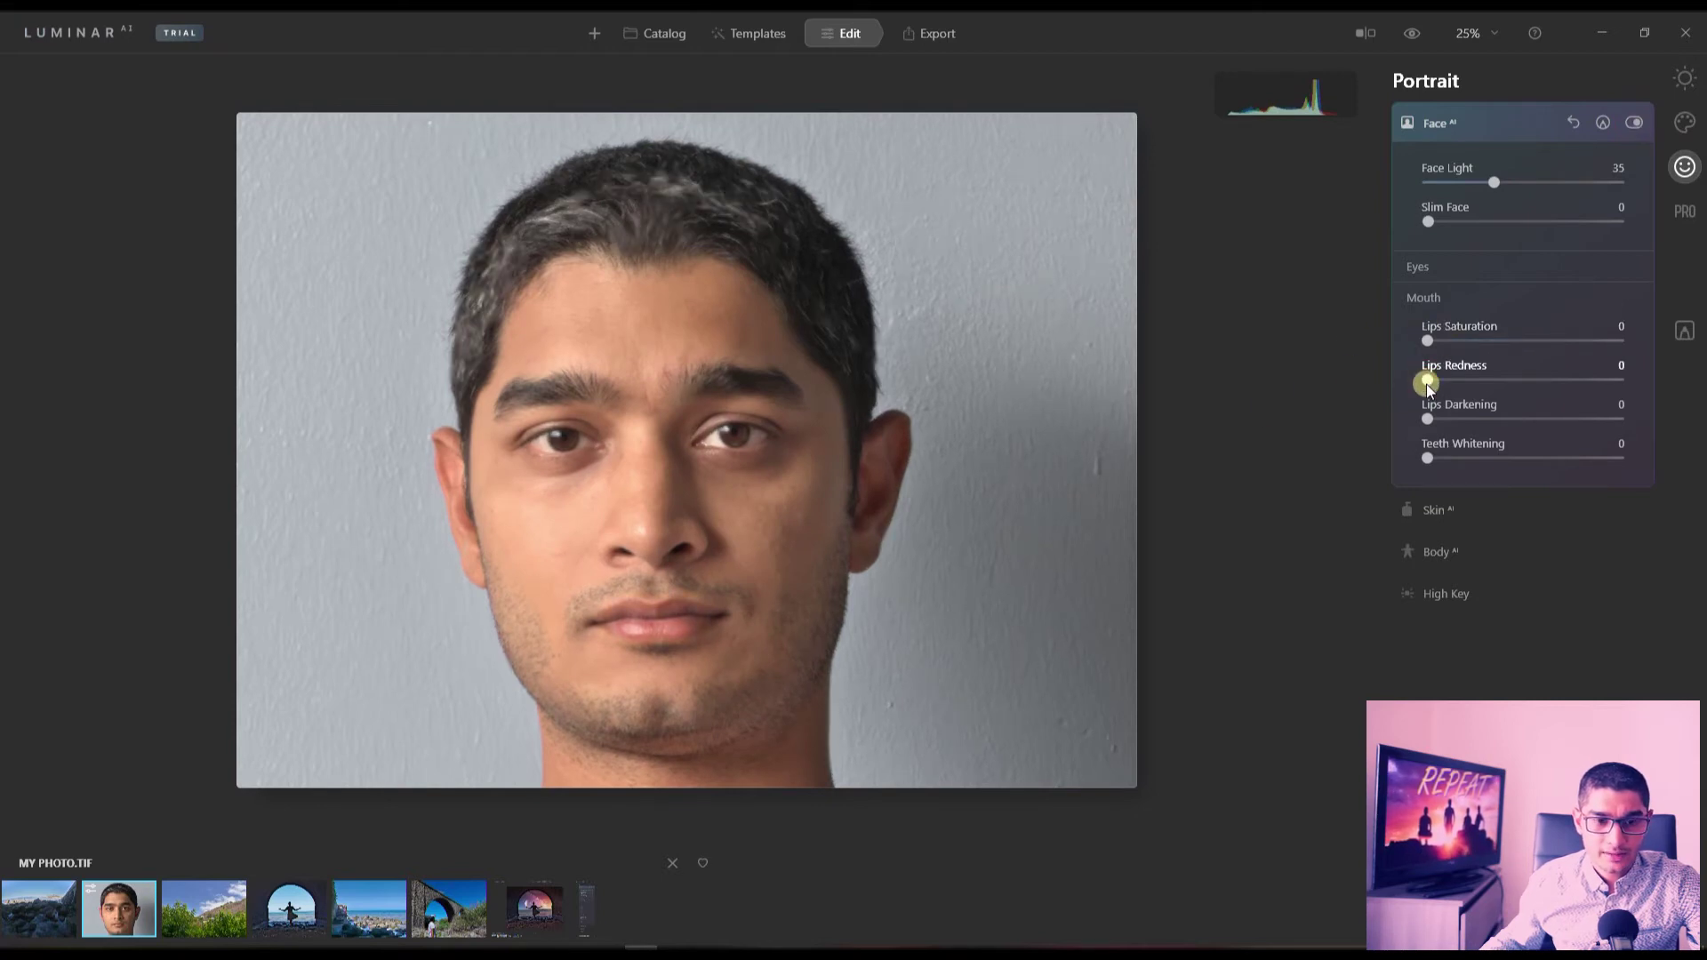
Step: Add then remove lip redness, and try darkening the lips
left_click_drag(1428, 382, 1586, 395)
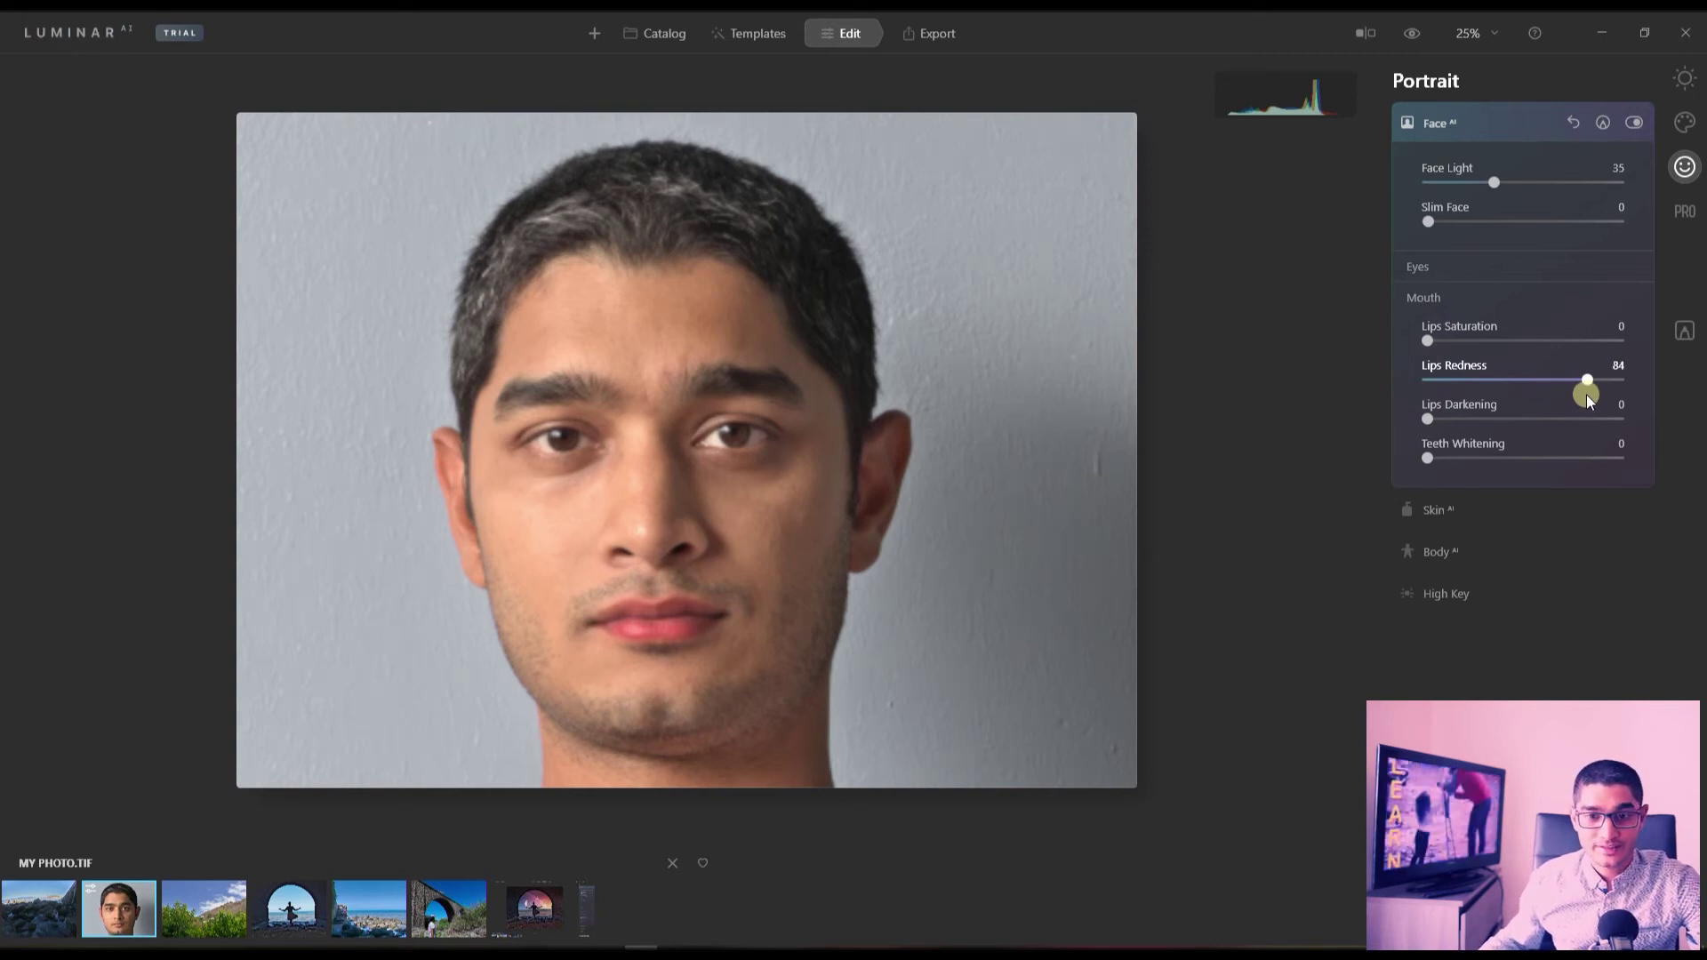
left_click_drag(1587, 395, 1417, 389)
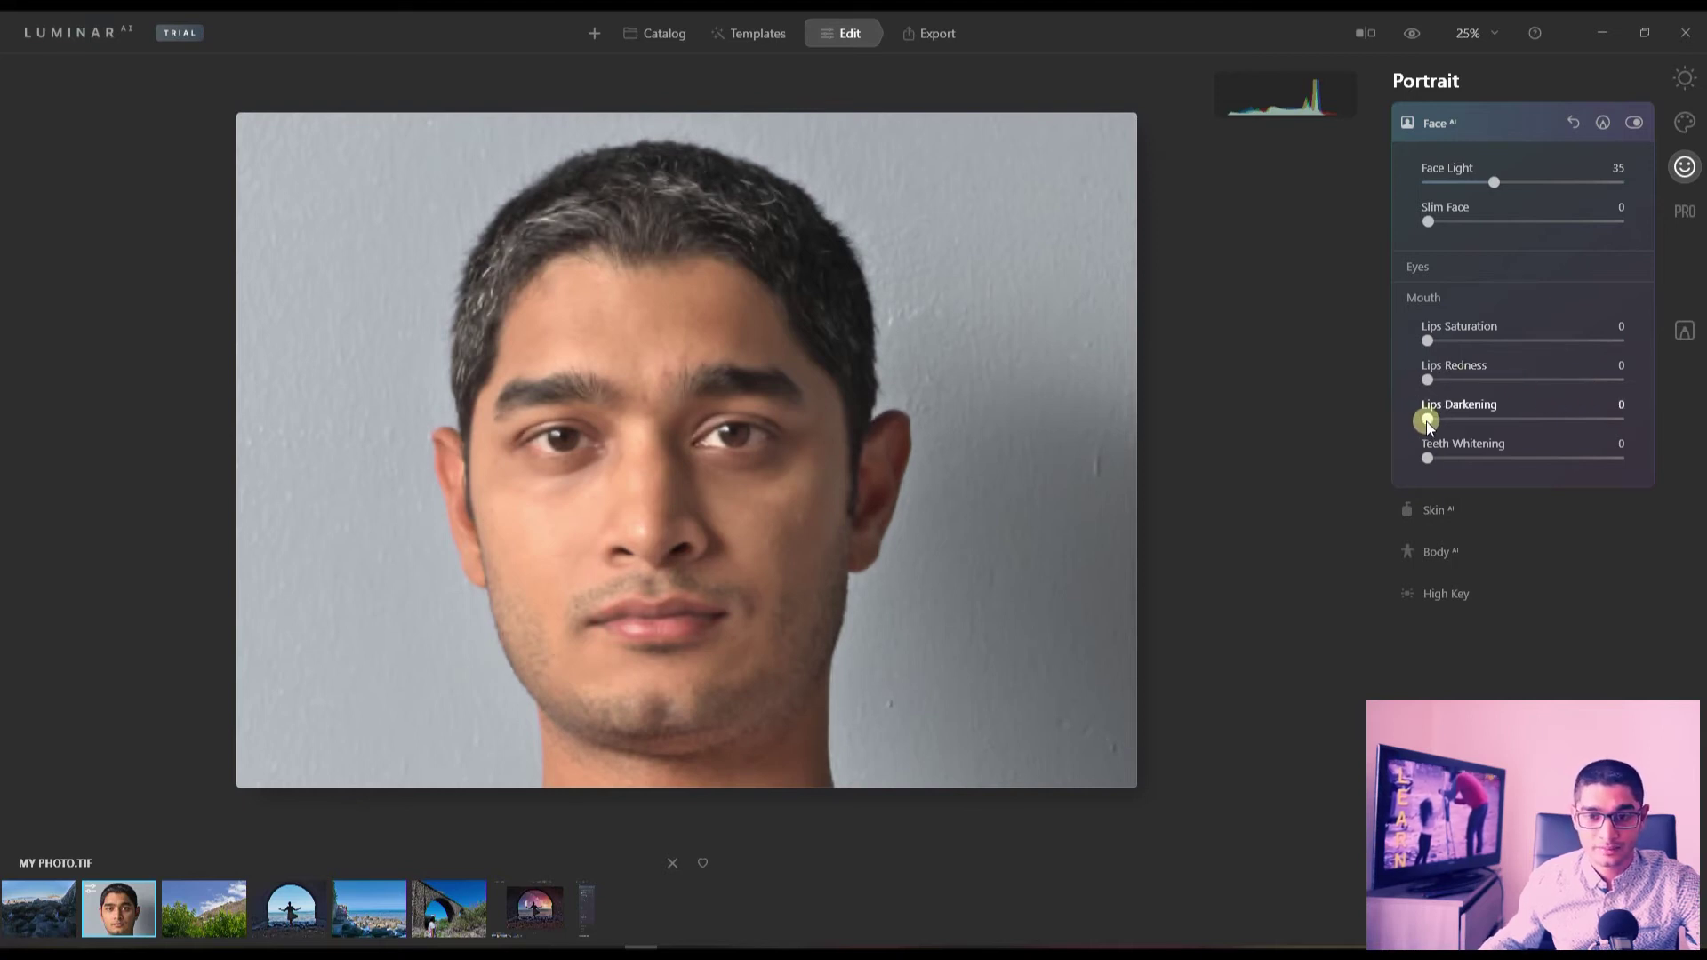
left_click_drag(1426, 422, 1305, 412)
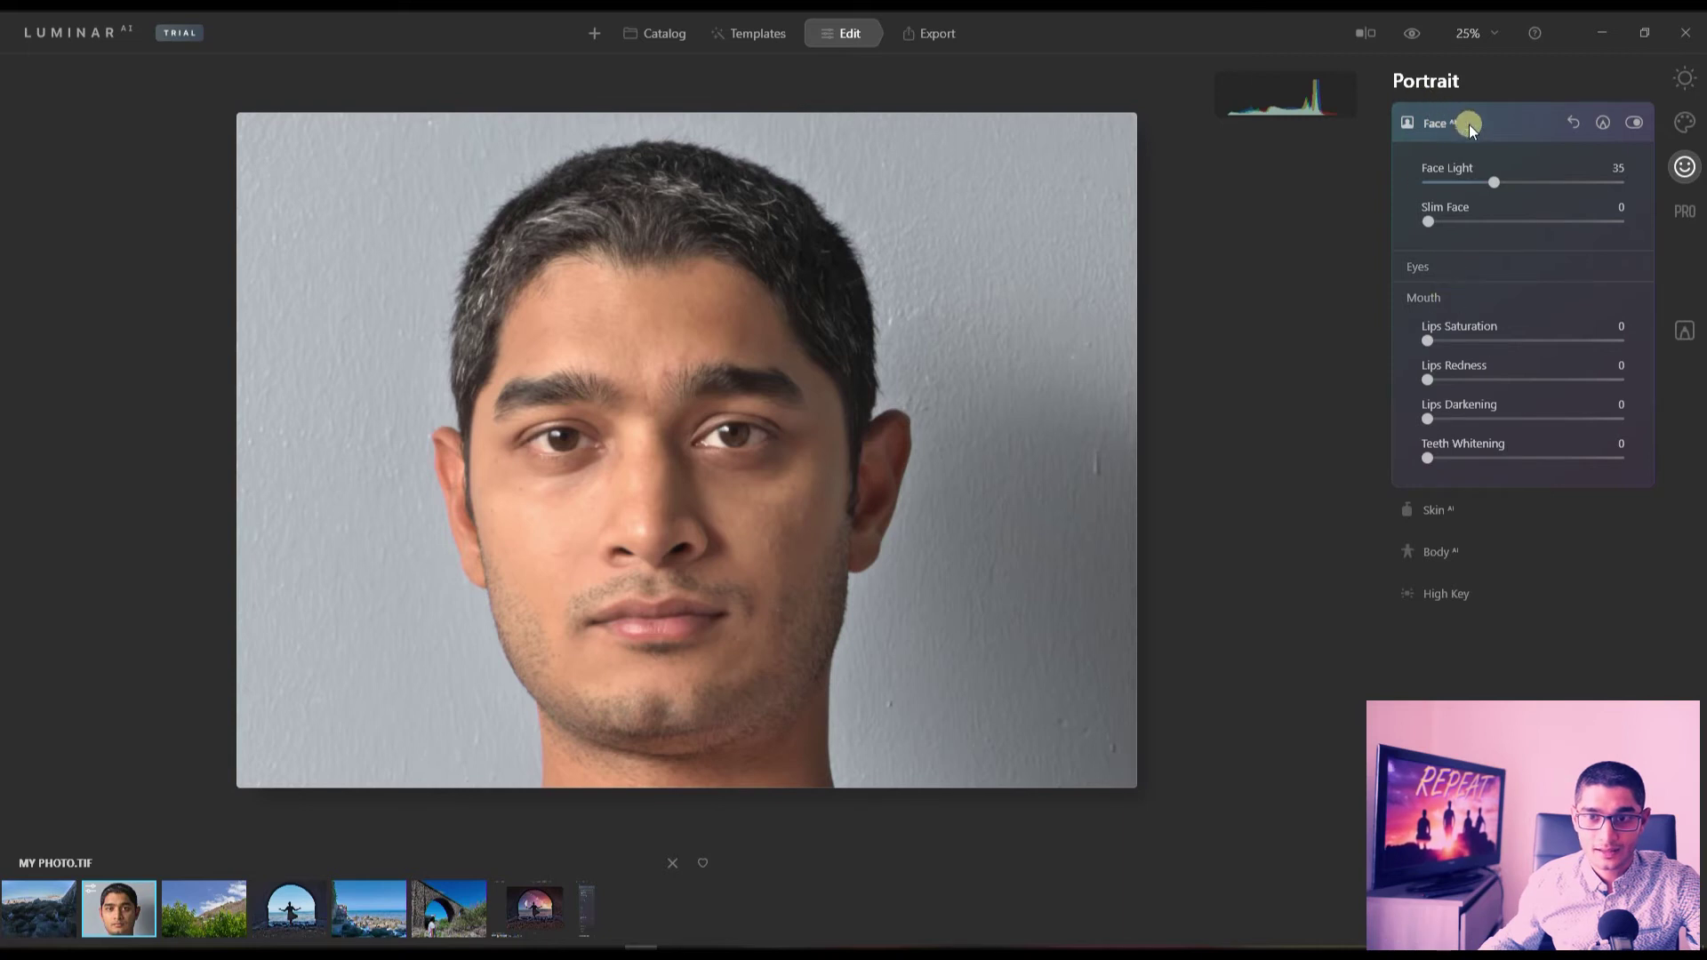
Step: Reset every Face AI adjustment to zero and collapse Face AI
left_click(1572, 121)
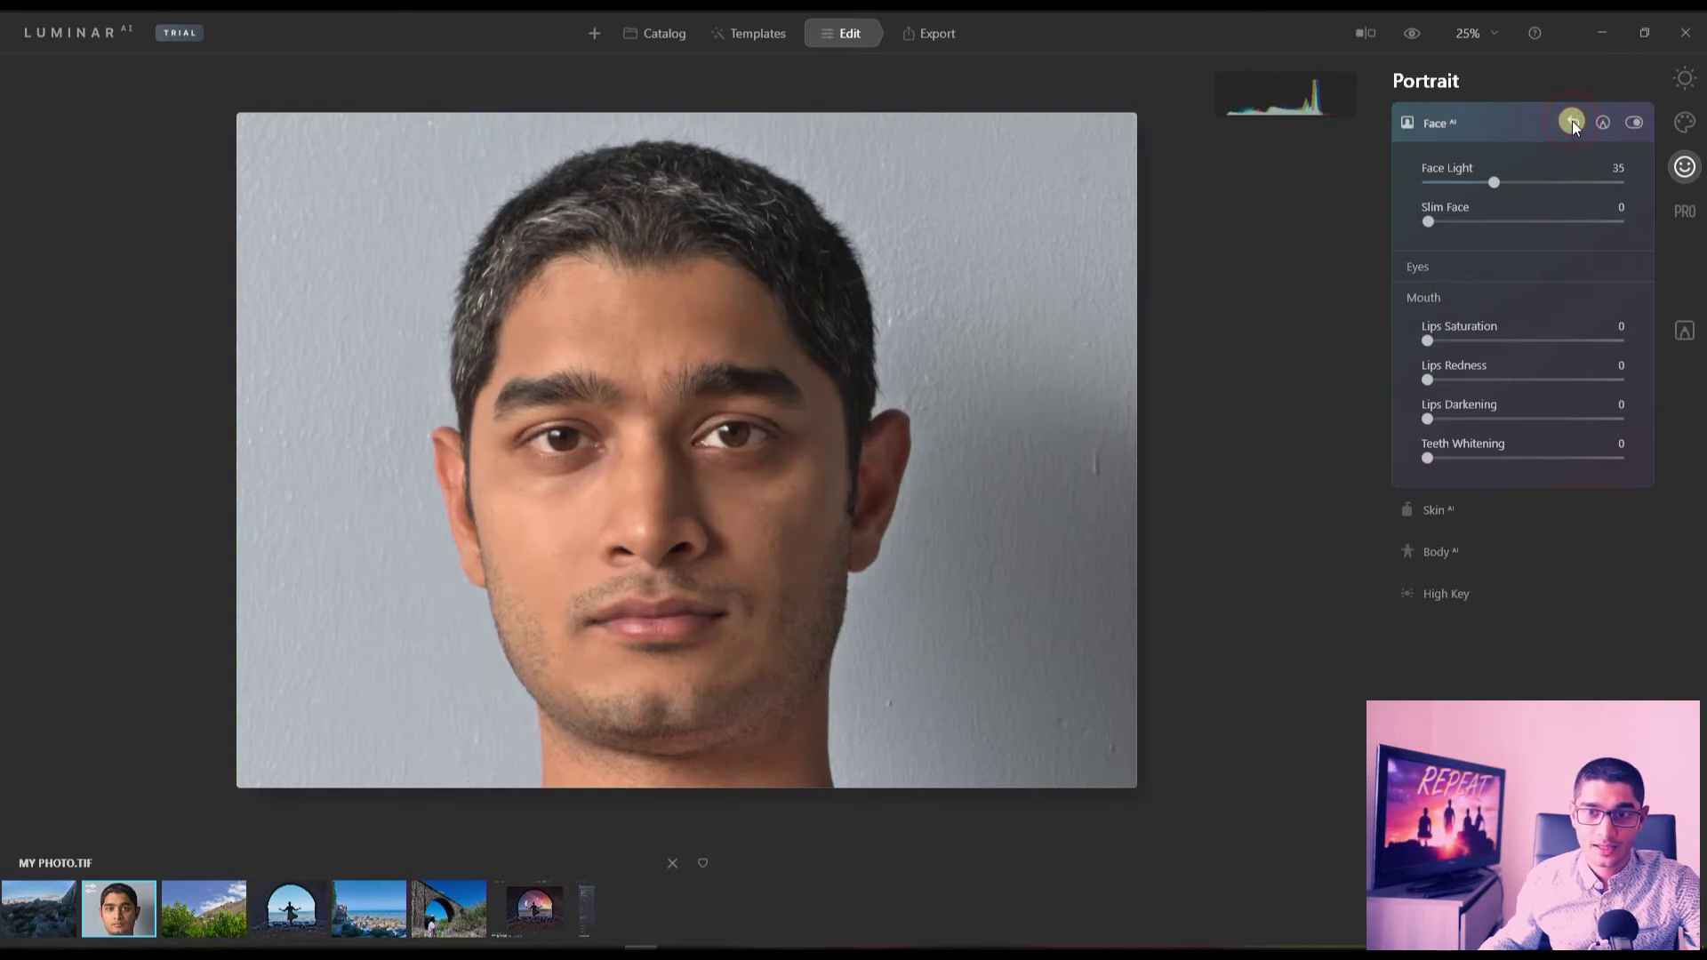
left_click(1451, 121)
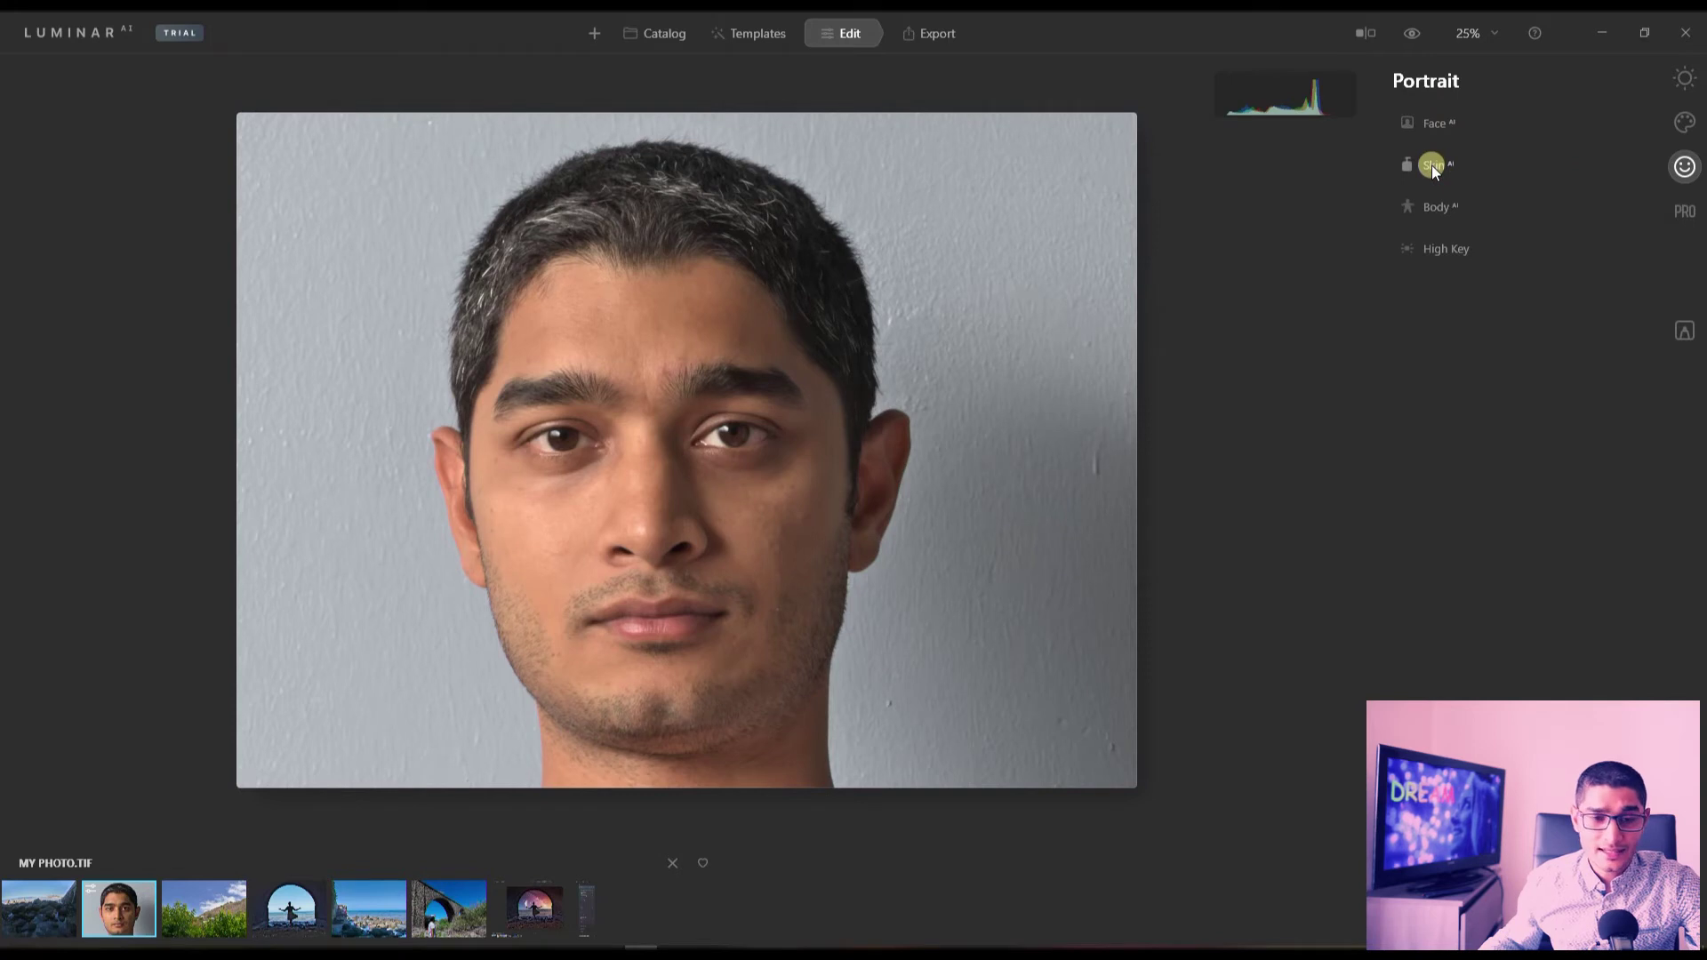
left_click(1432, 165)
Step: Try Skin AI Amount at 73 then 47 with Skin Defects Removal, then reset to 0
left_click_drag(1429, 226, 1547, 245)
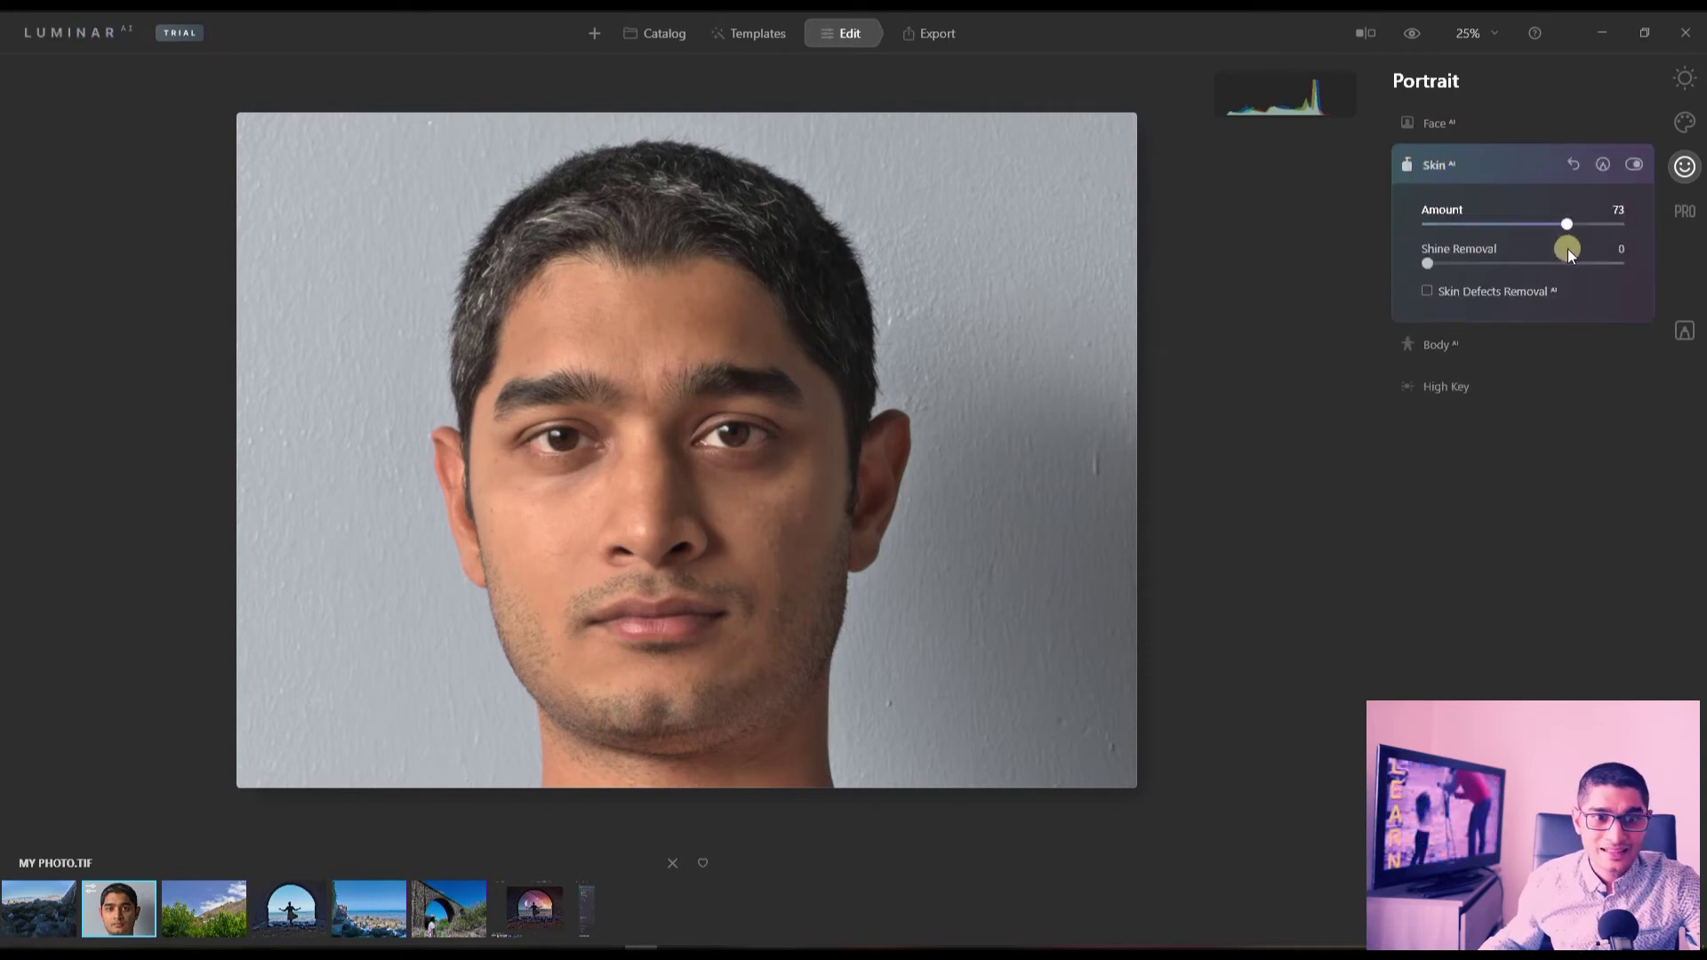
left_click_drag(1567, 249, 1519, 242)
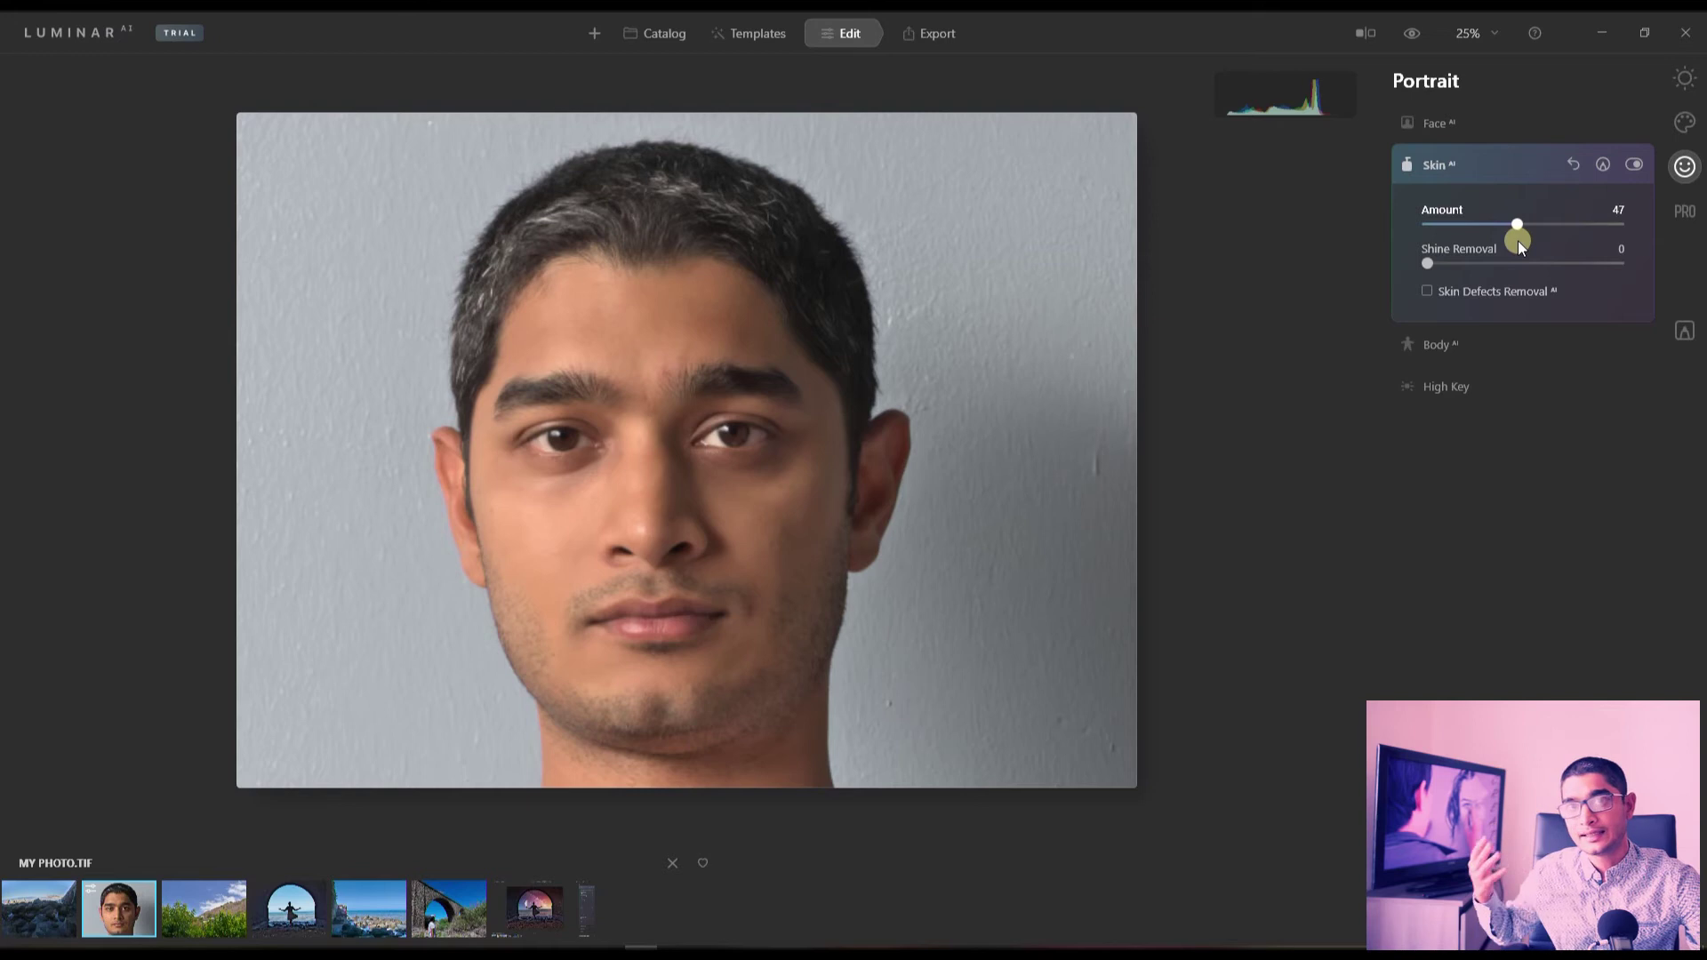
left_click_drag(1518, 242, 1518, 242)
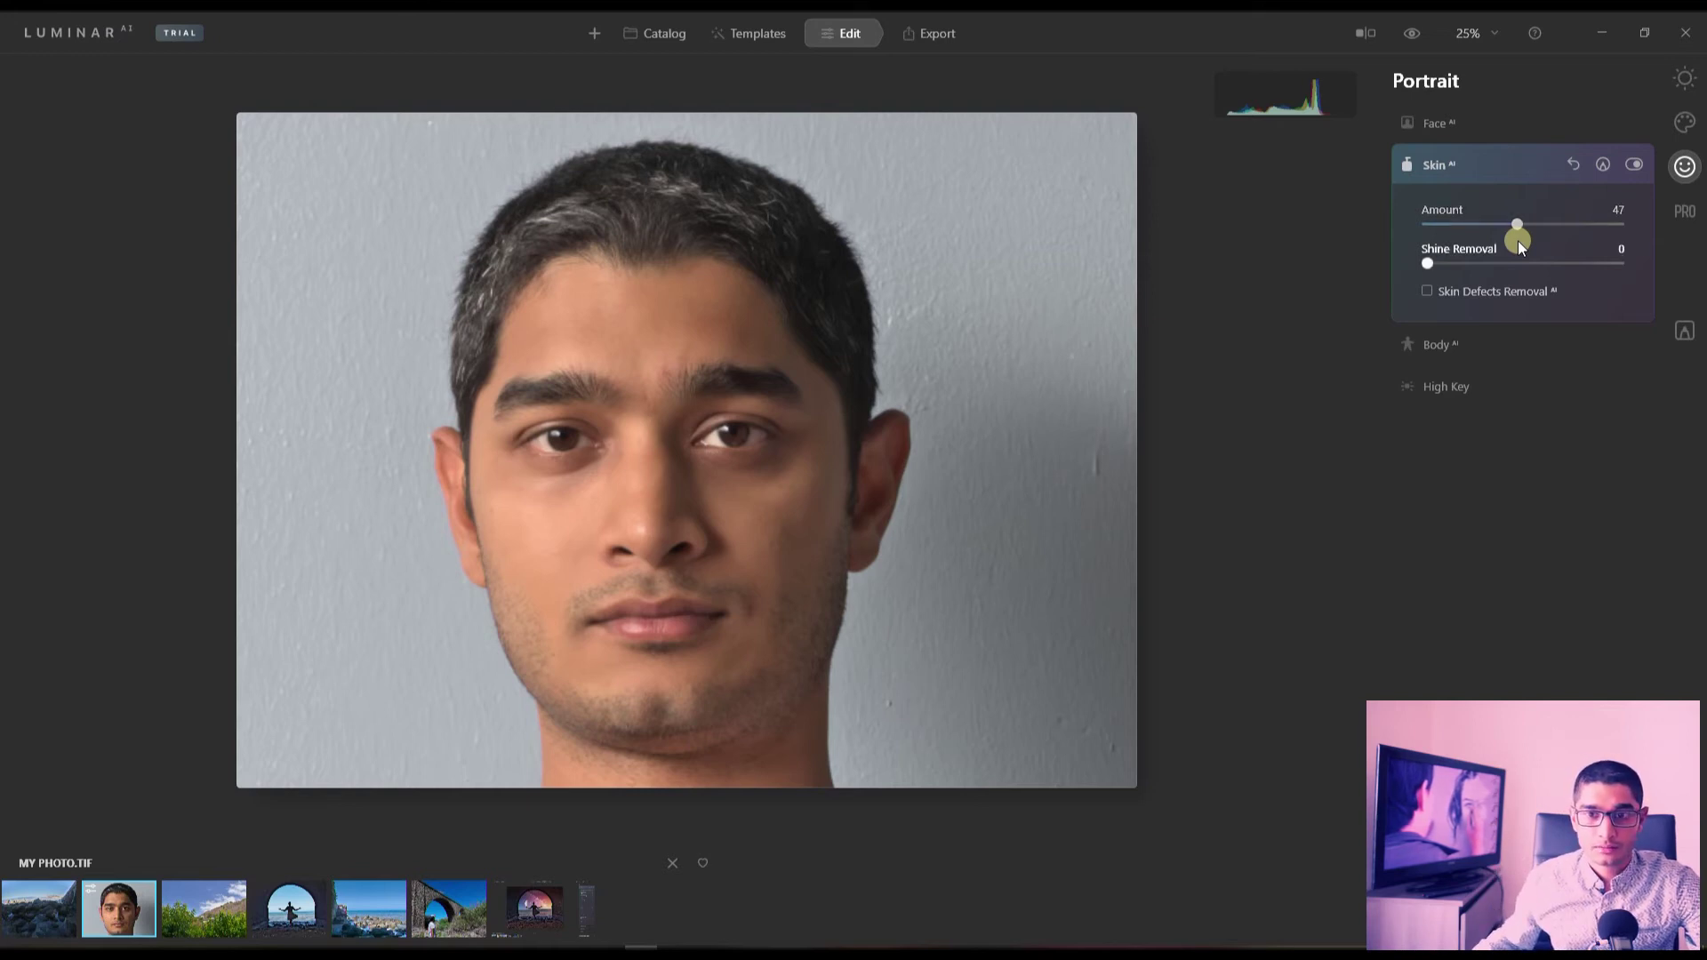
left_click(1428, 286)
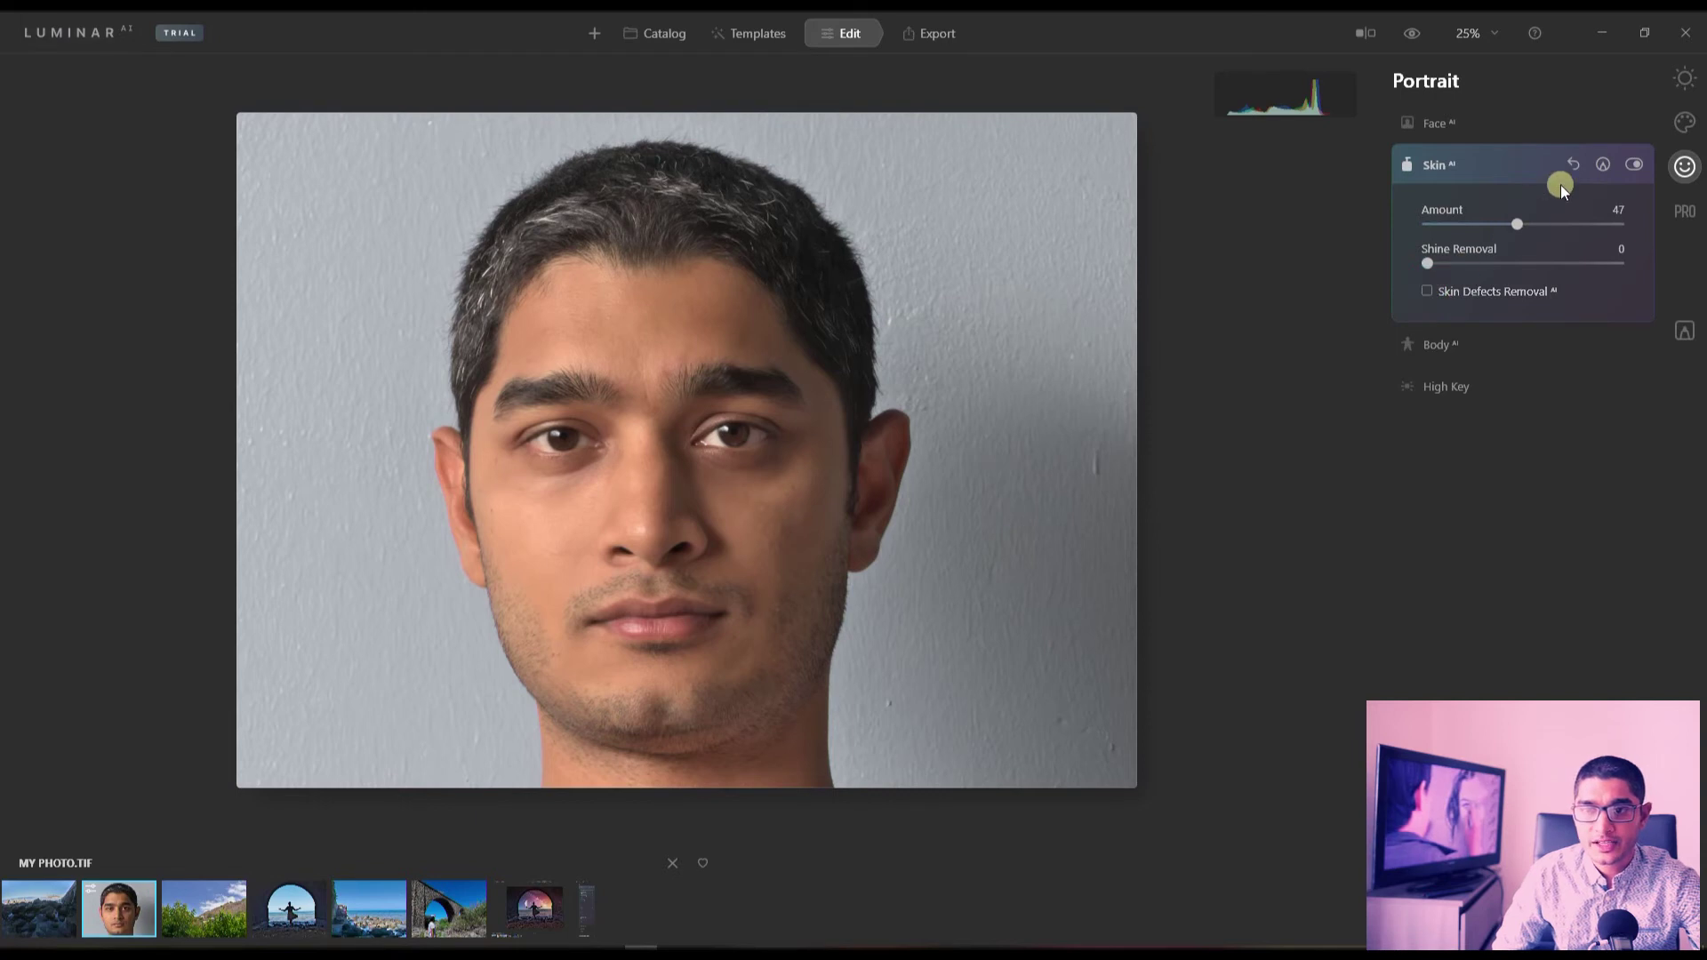
left_click(1579, 164)
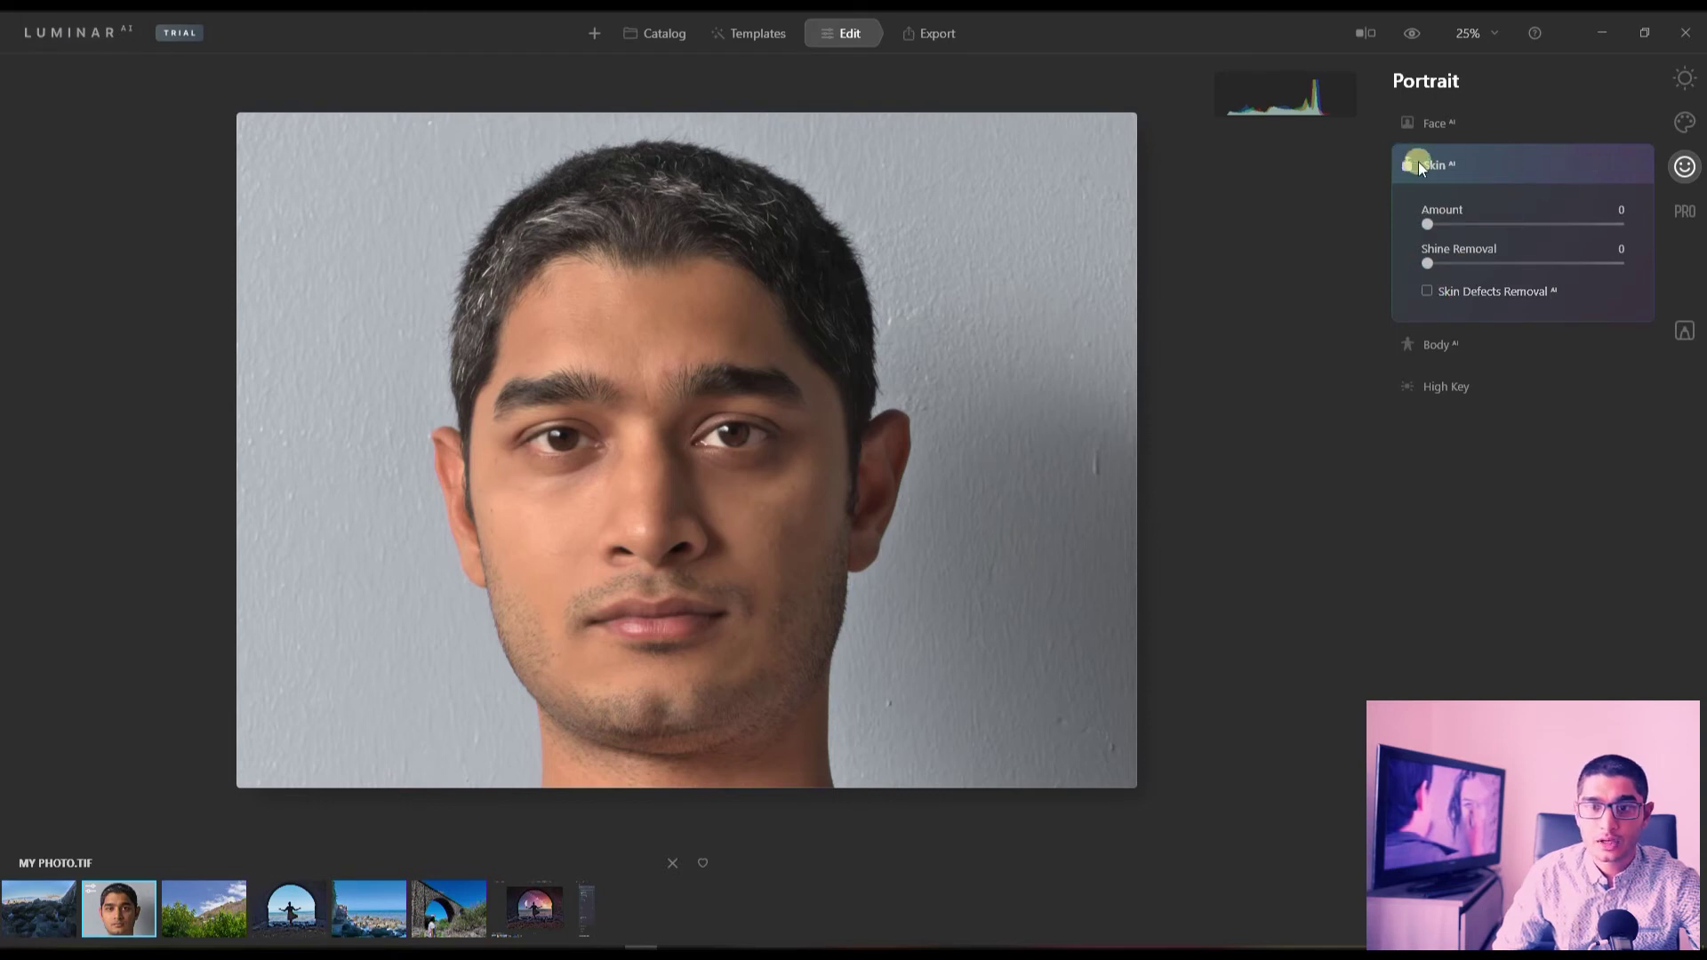
left_click(1419, 165)
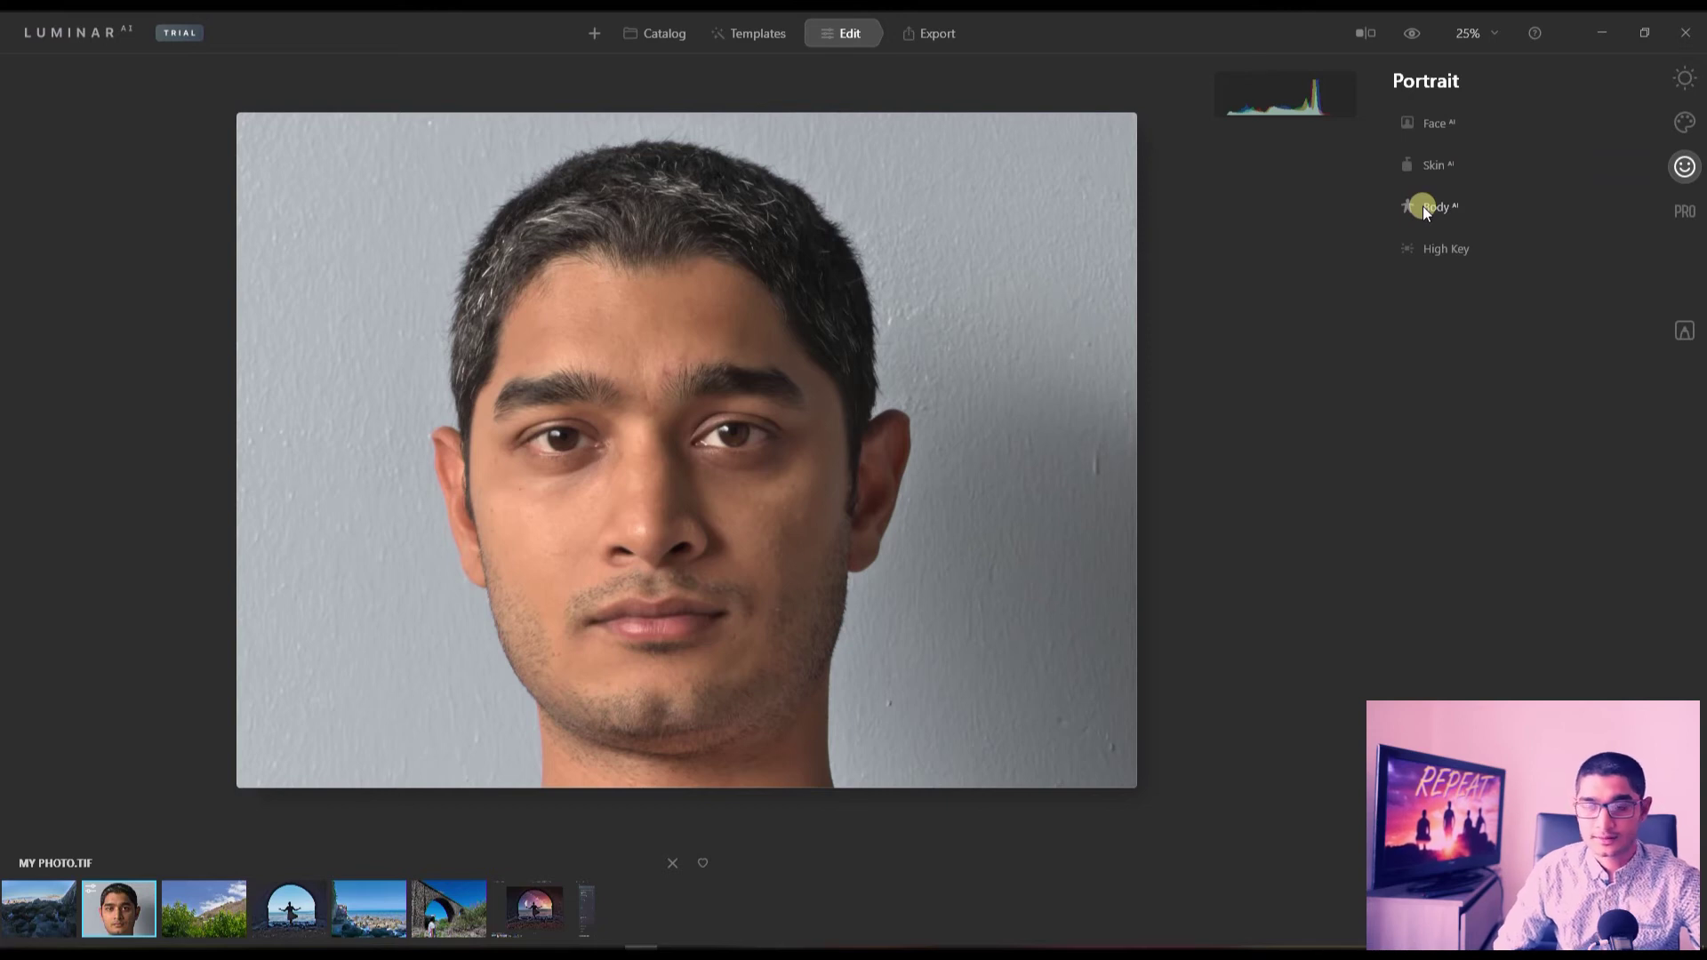
left_click(1422, 206)
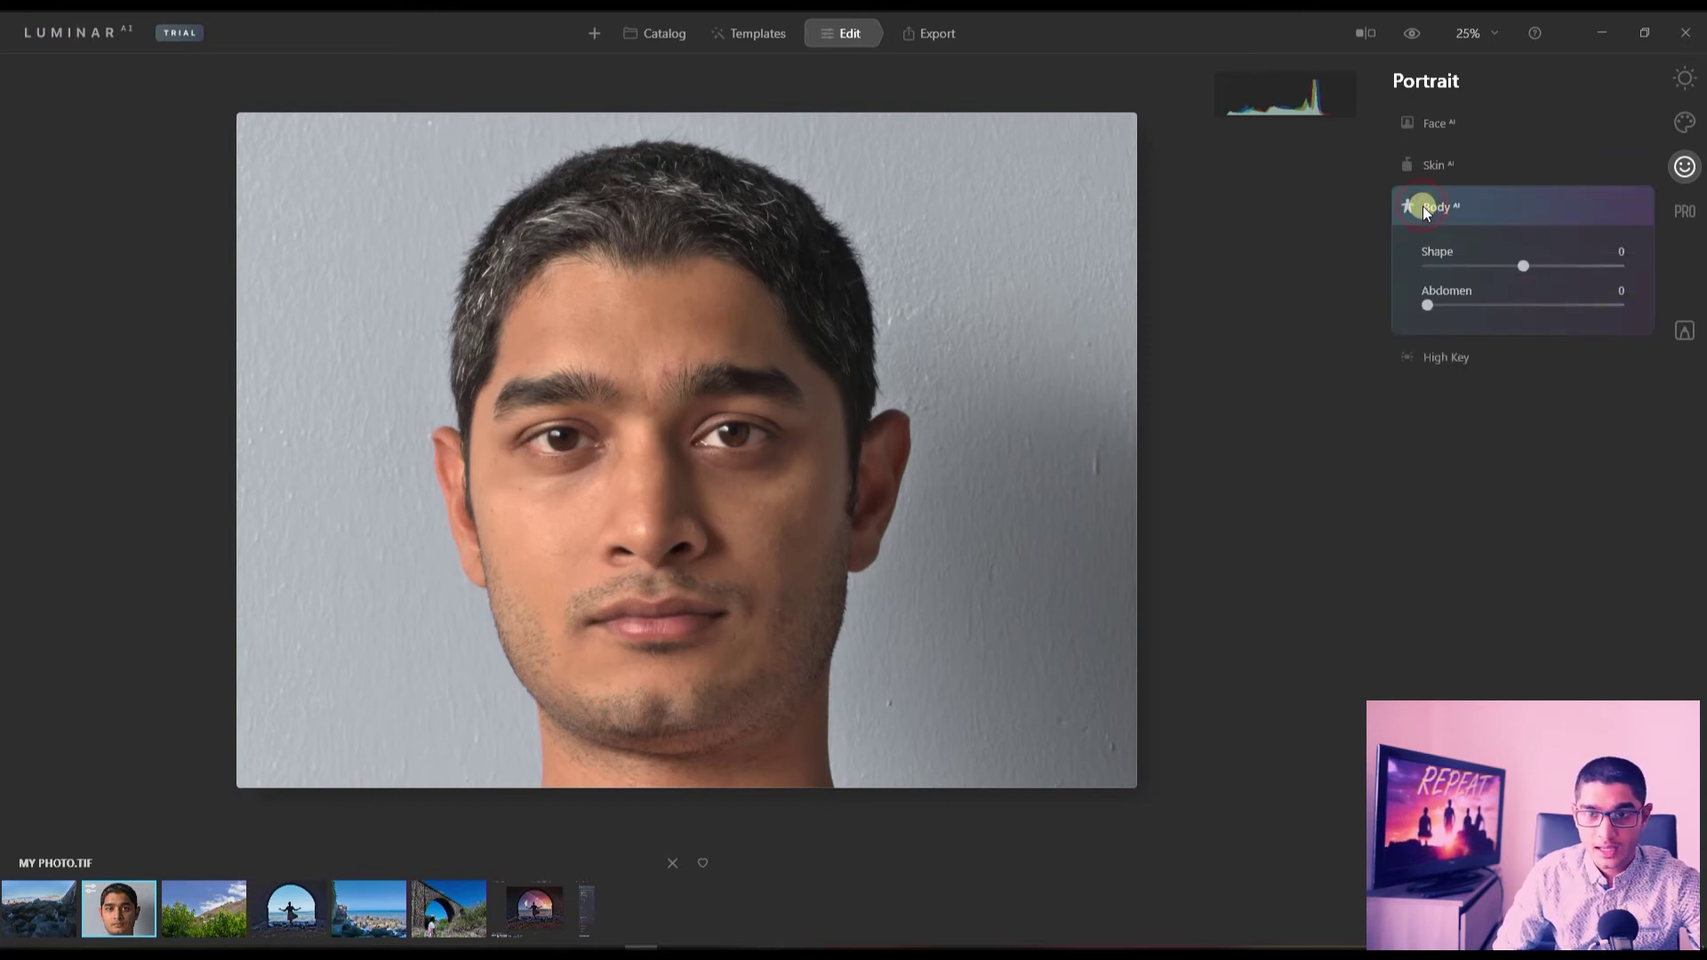
left_click(1423, 207)
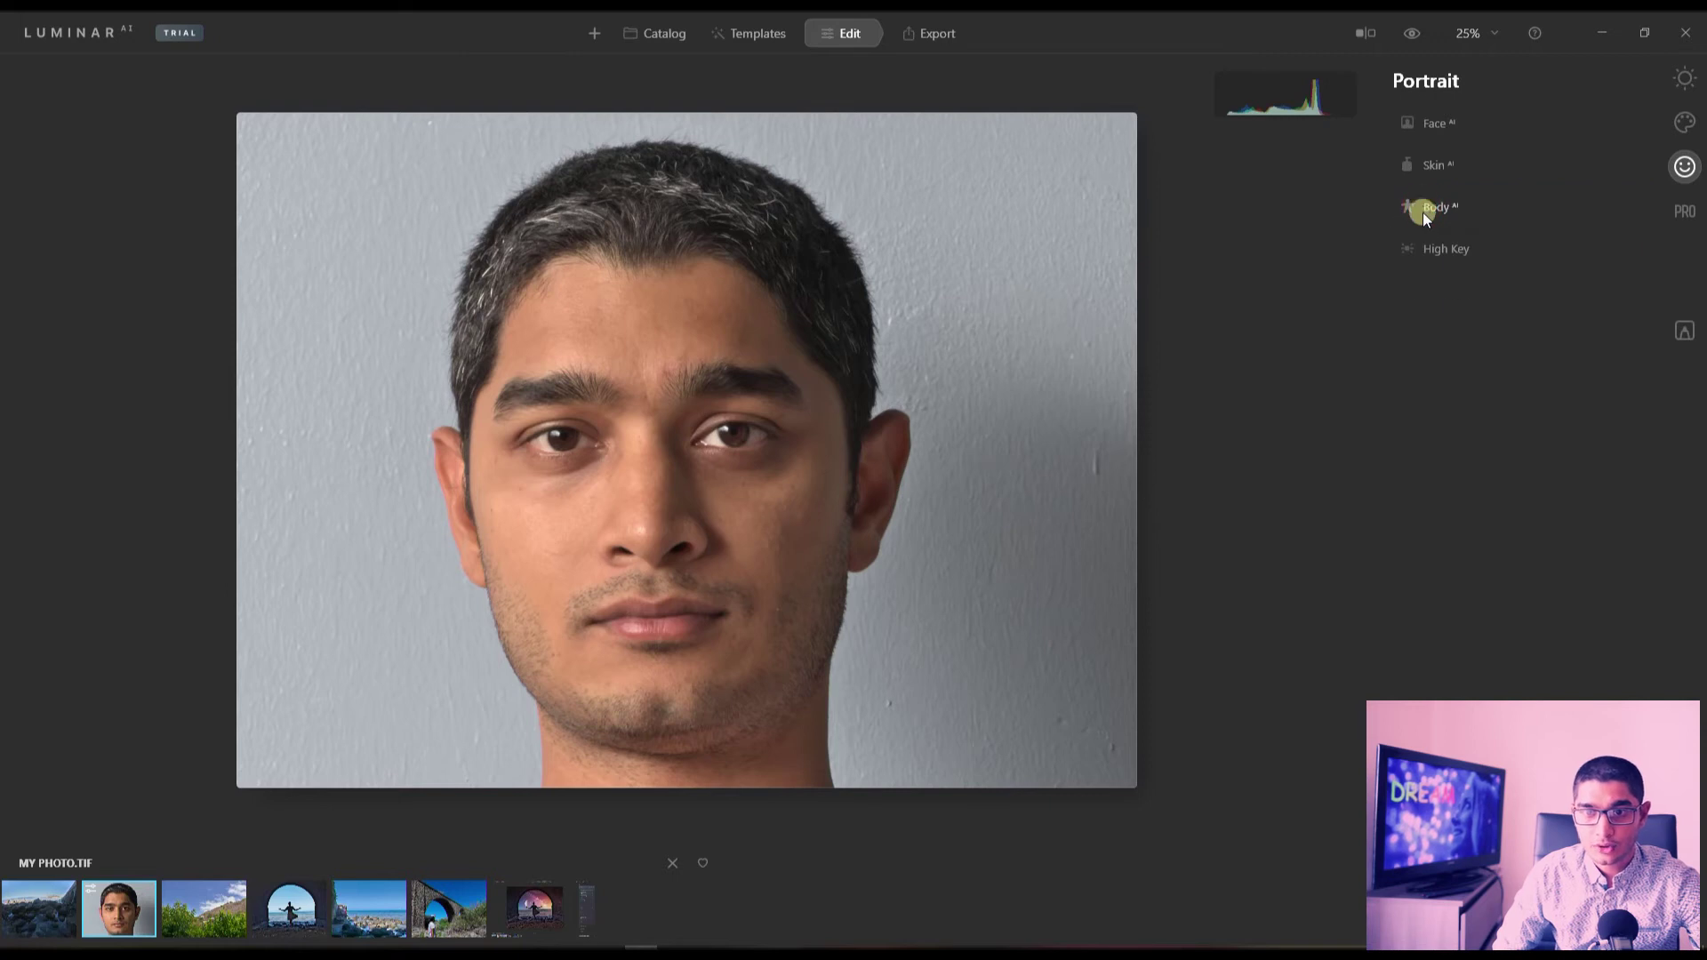
left_click(1428, 248)
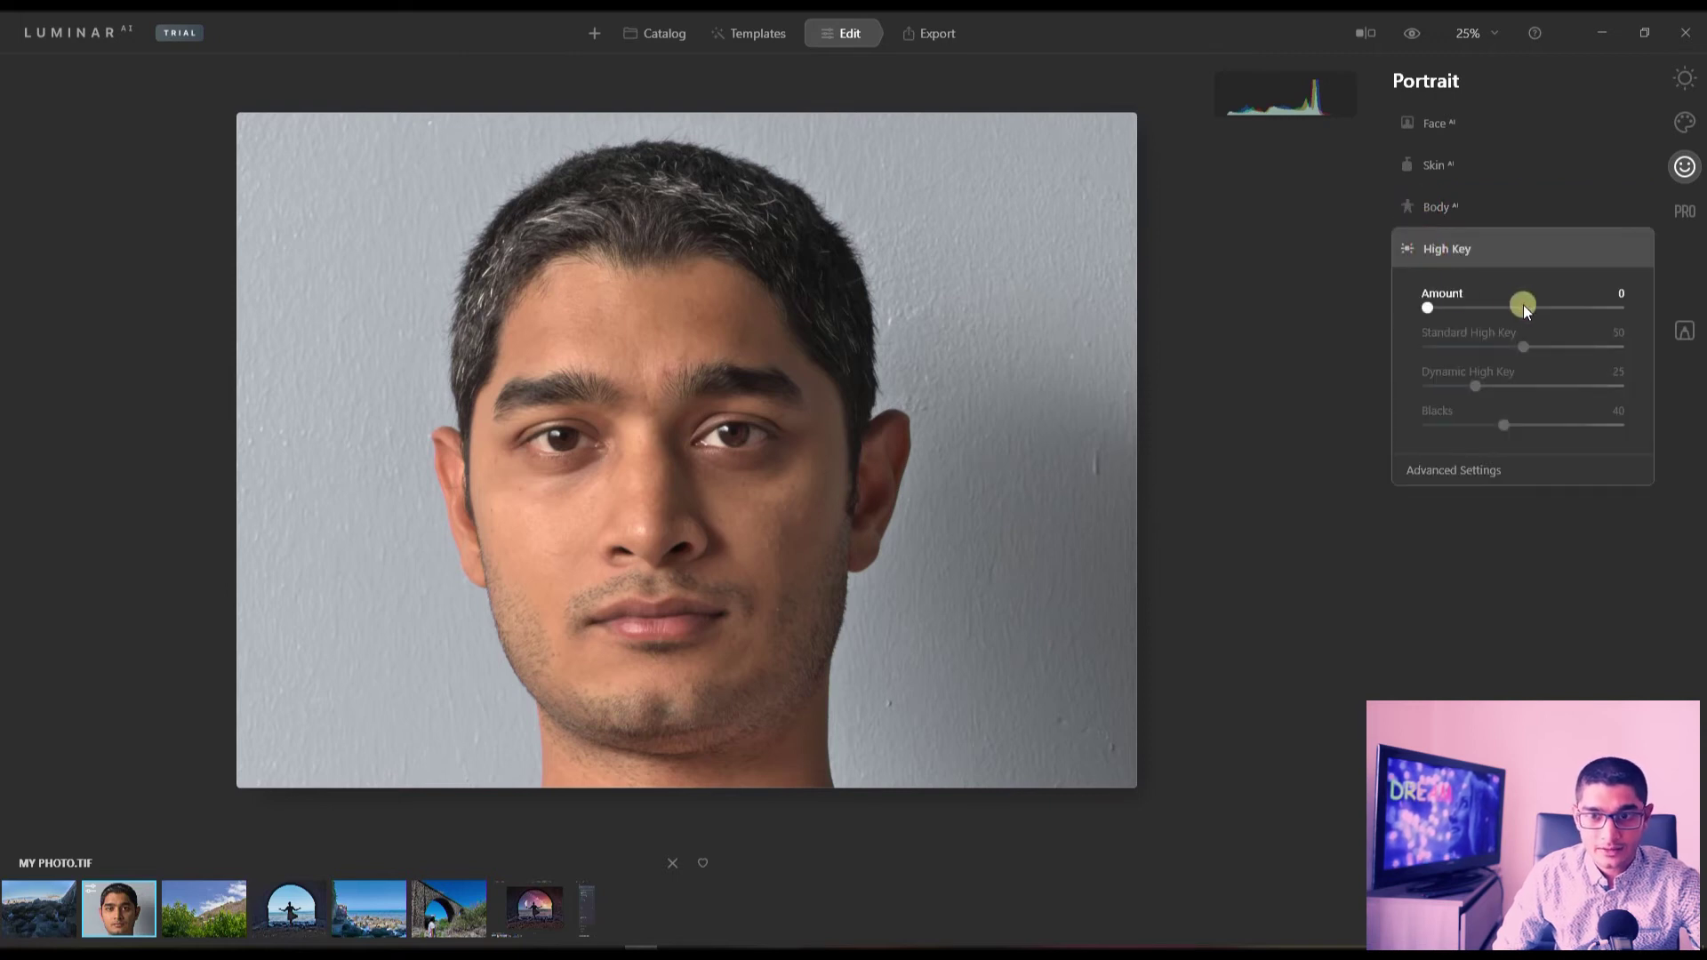
left_click(1523, 306)
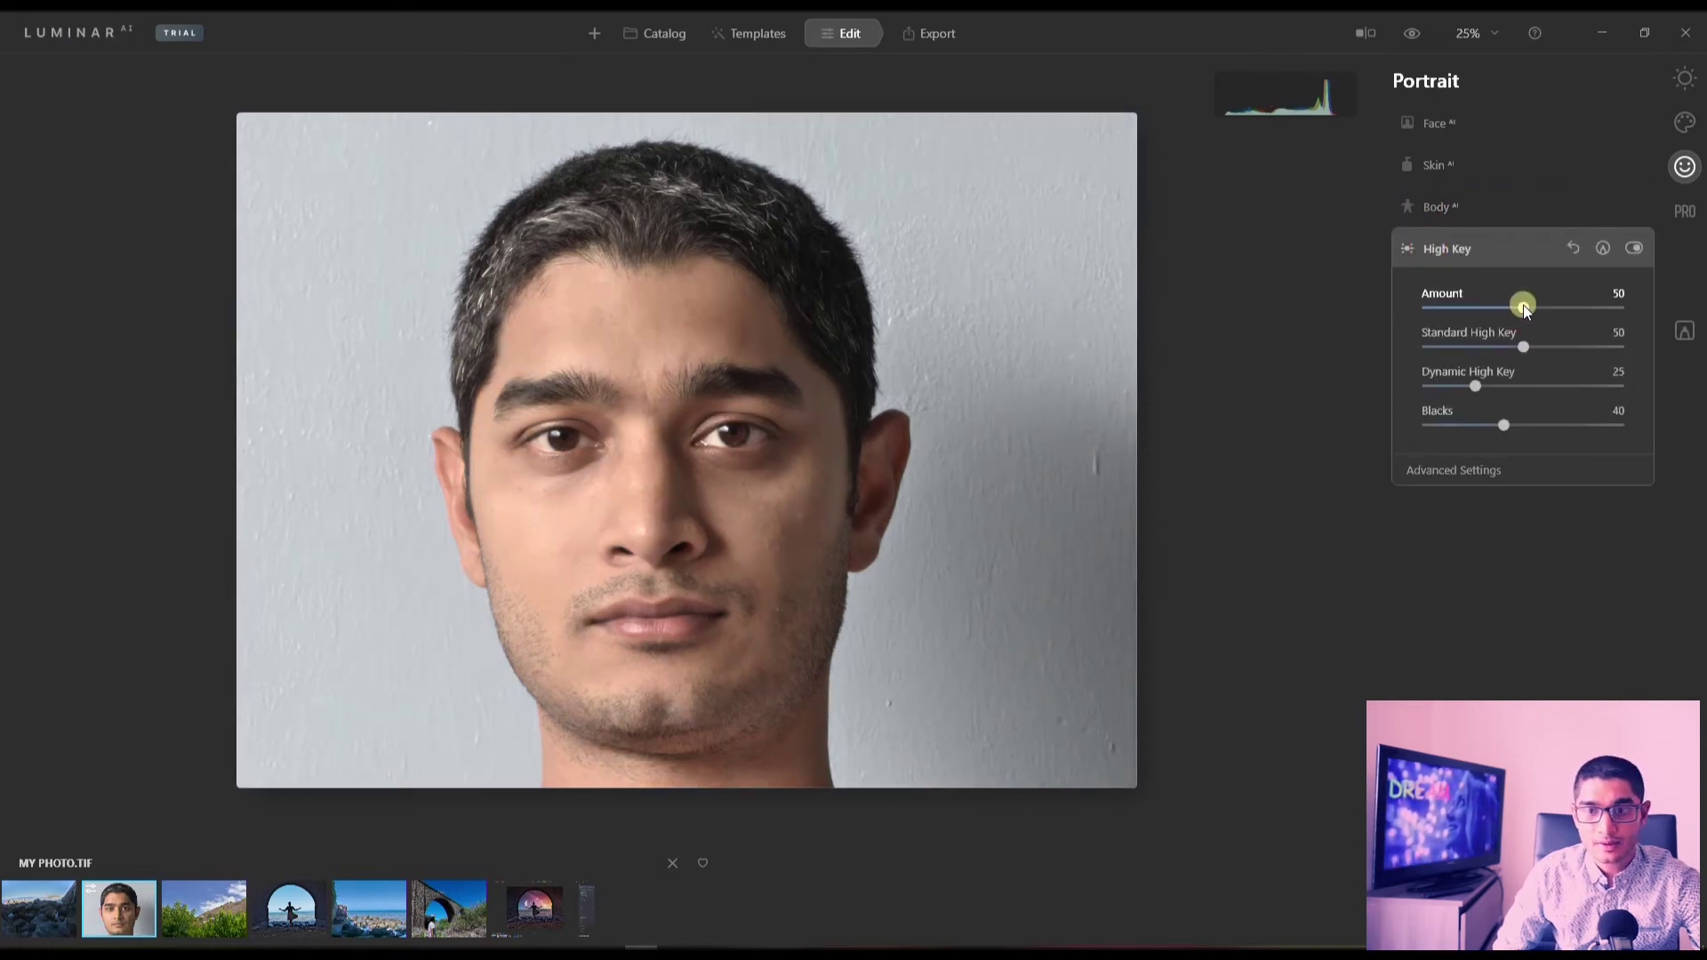
left_click_drag(1523, 306, 1603, 308)
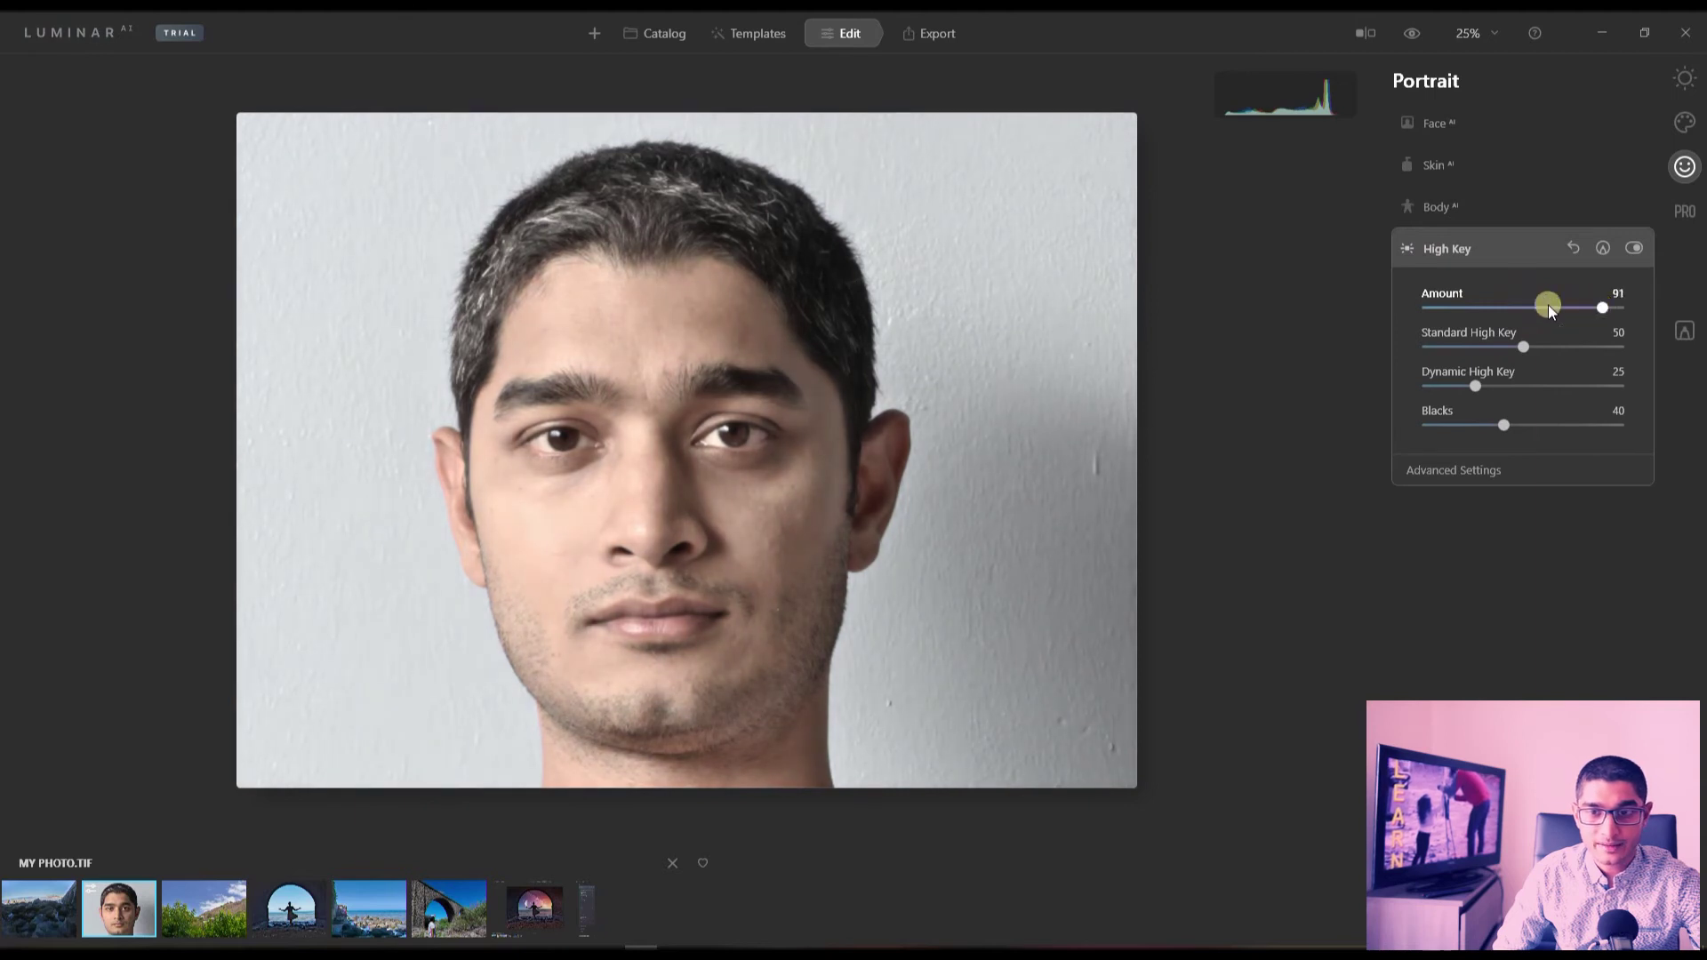
double_click(1550, 306)
left_click(1423, 251)
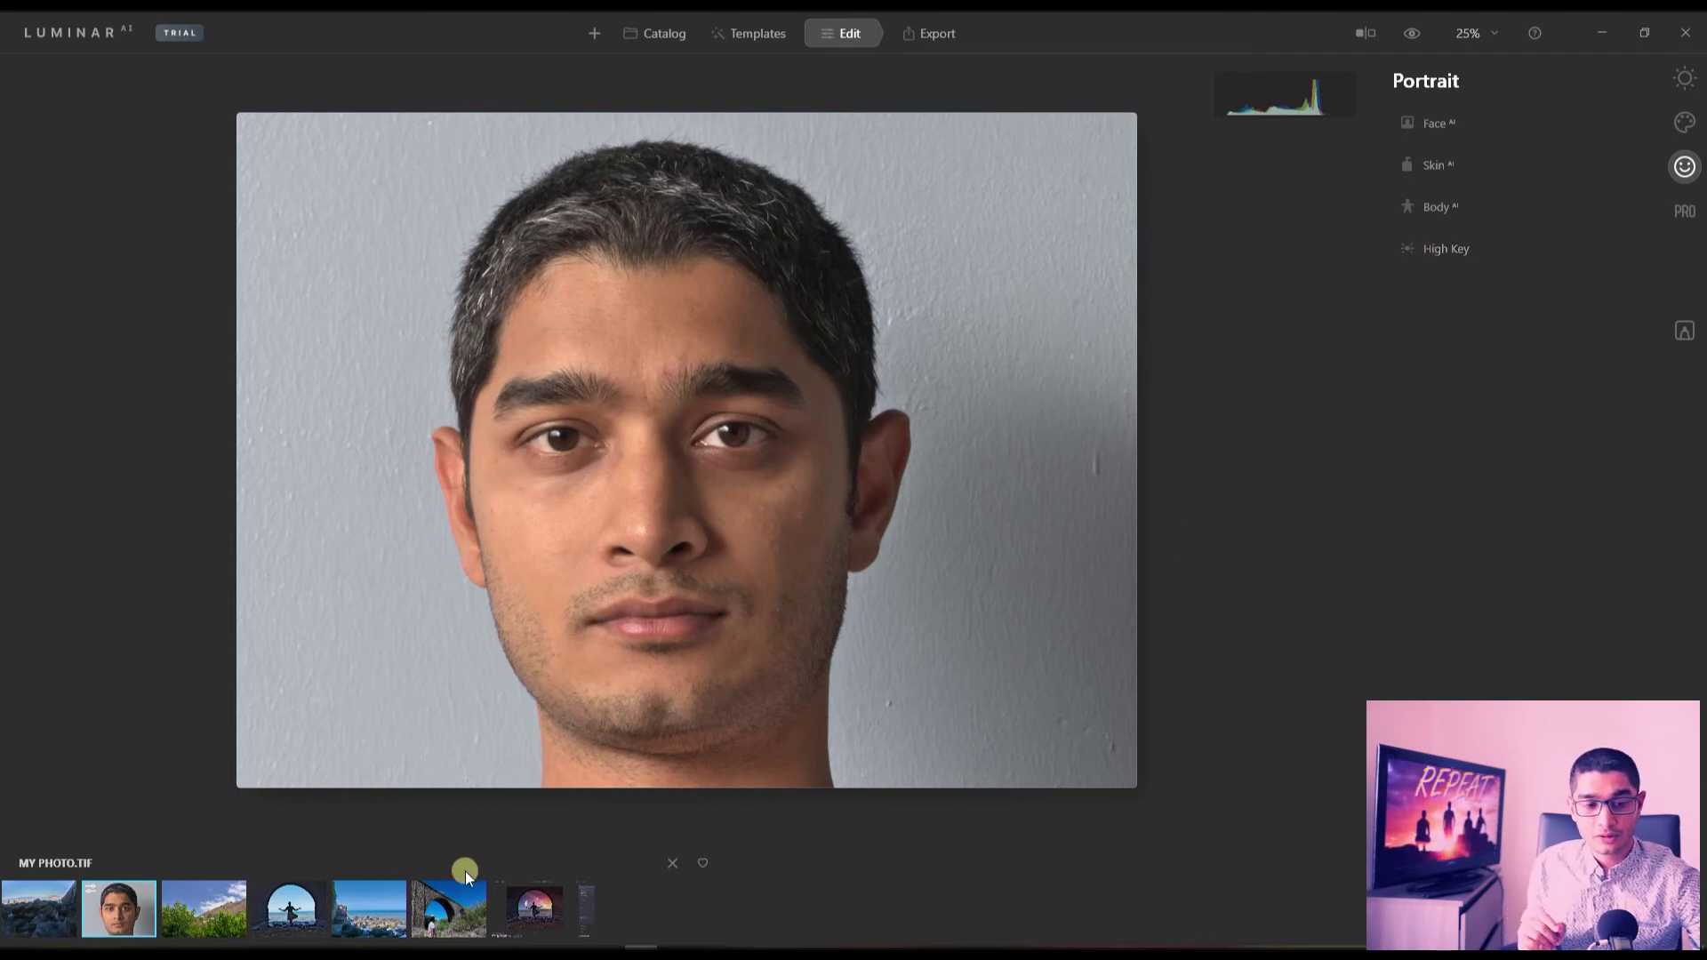
Step: Open the stone bridge photo and browse the Essentials and Pro tools, ending on Creative
left_click(456, 904)
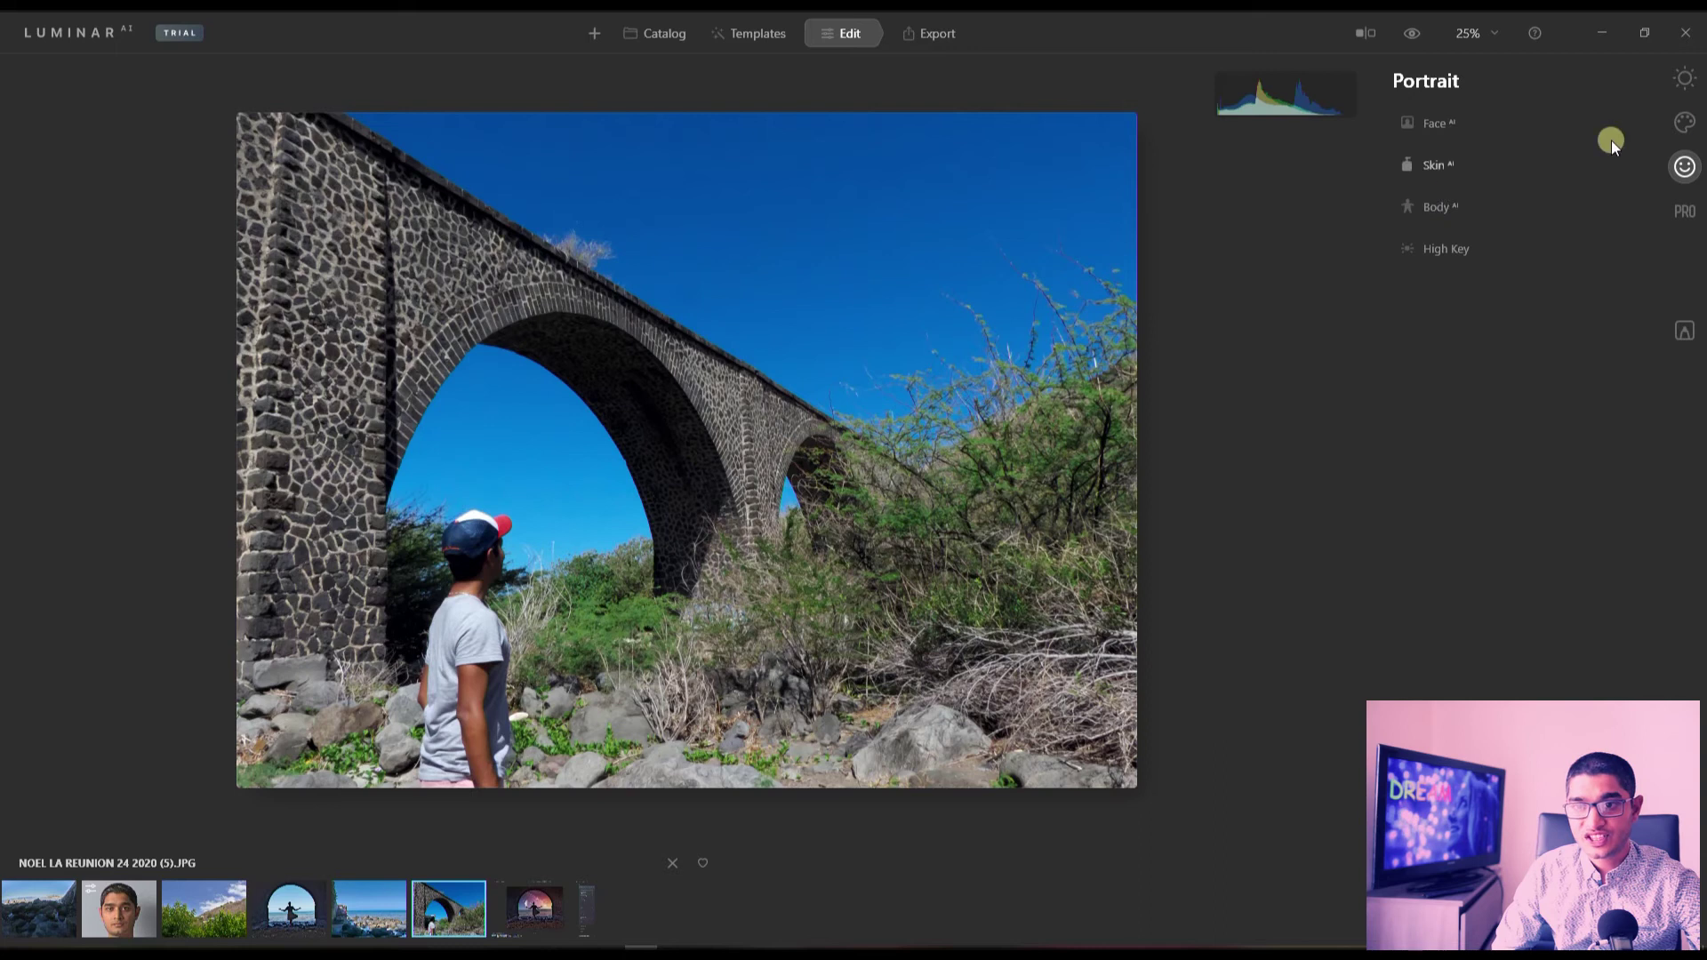
left_click(1674, 120)
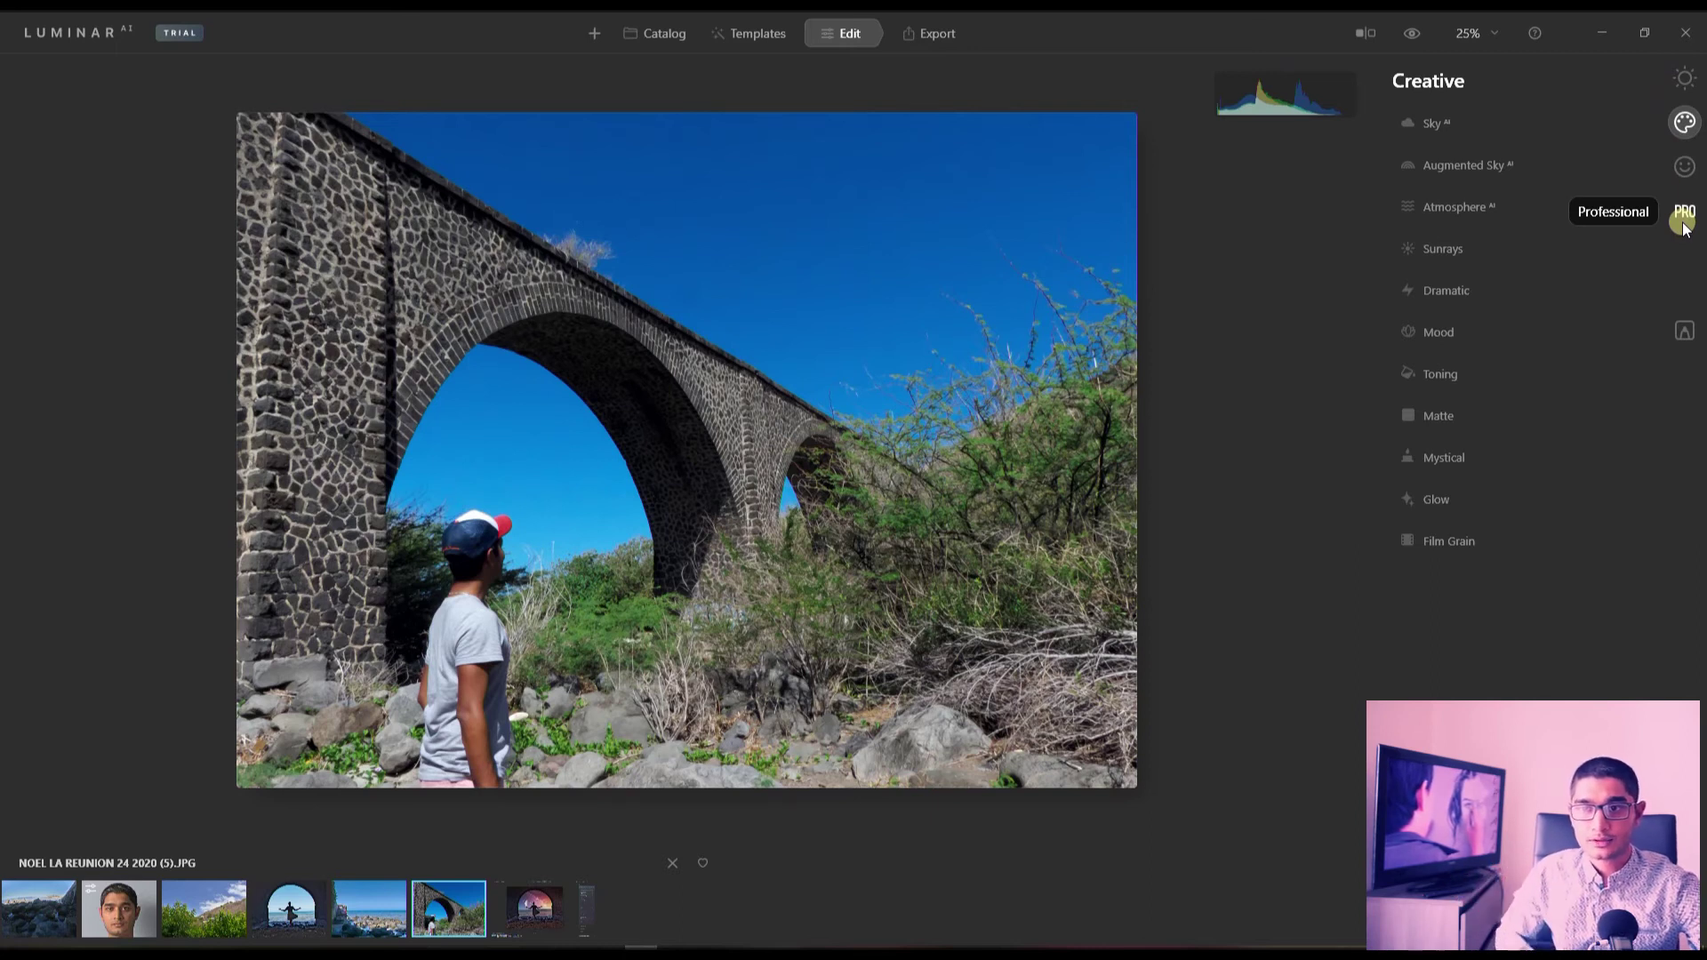
left_click(1685, 77)
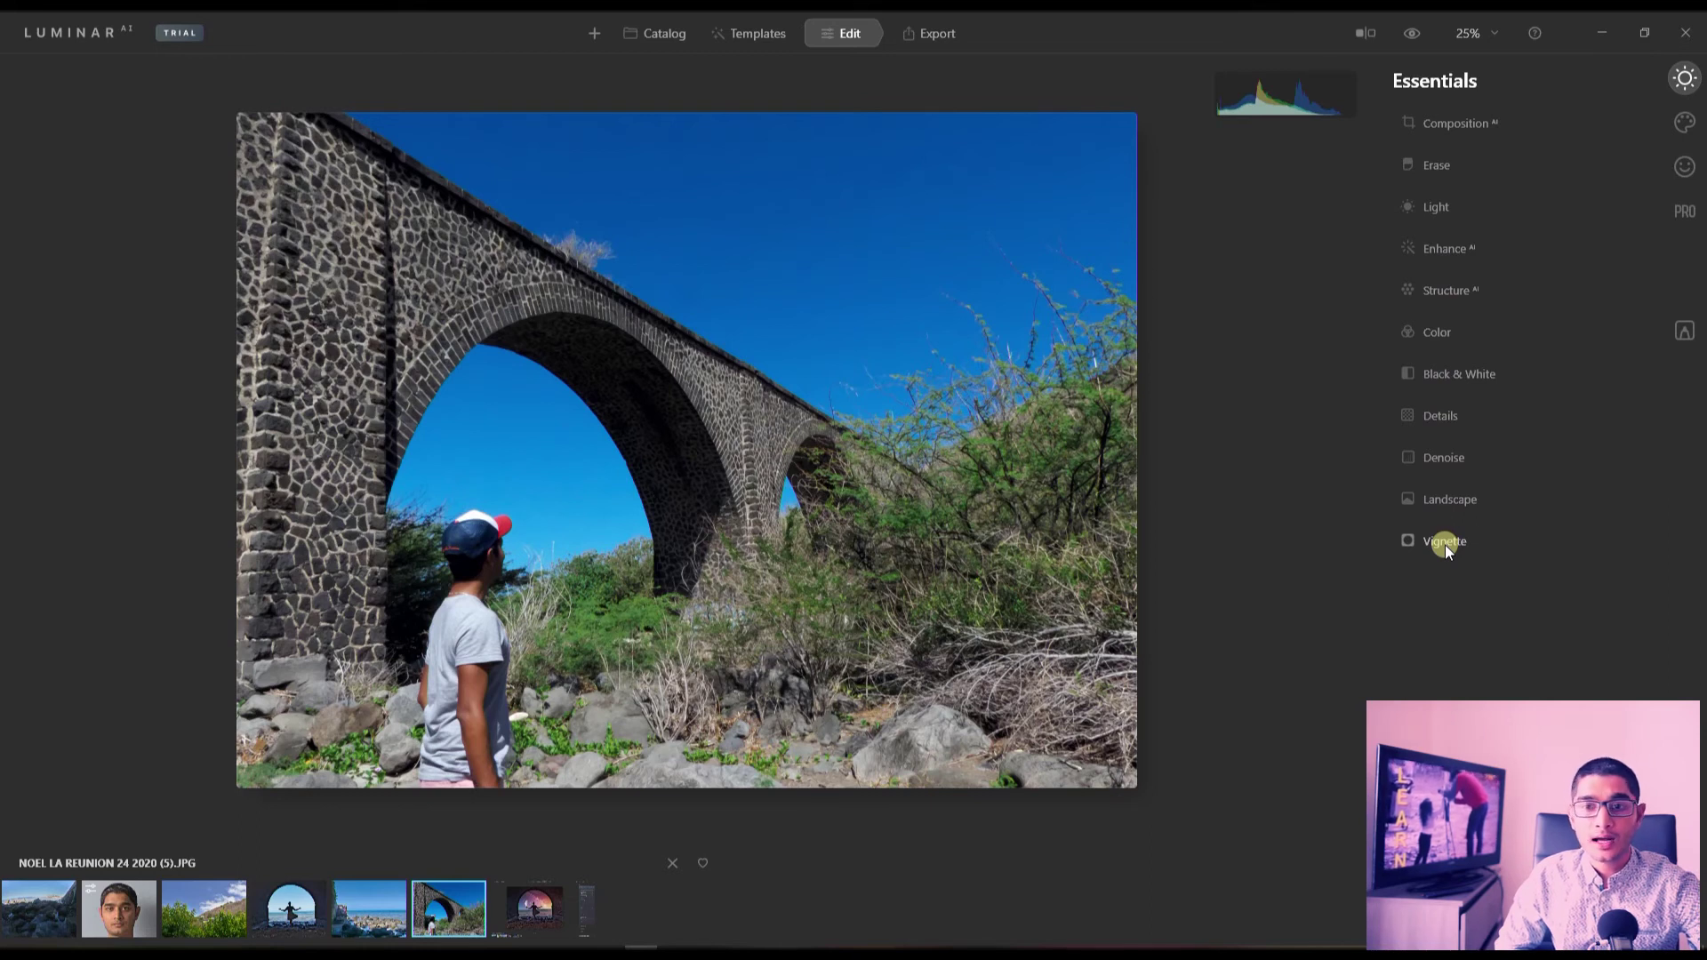
left_click(1685, 211)
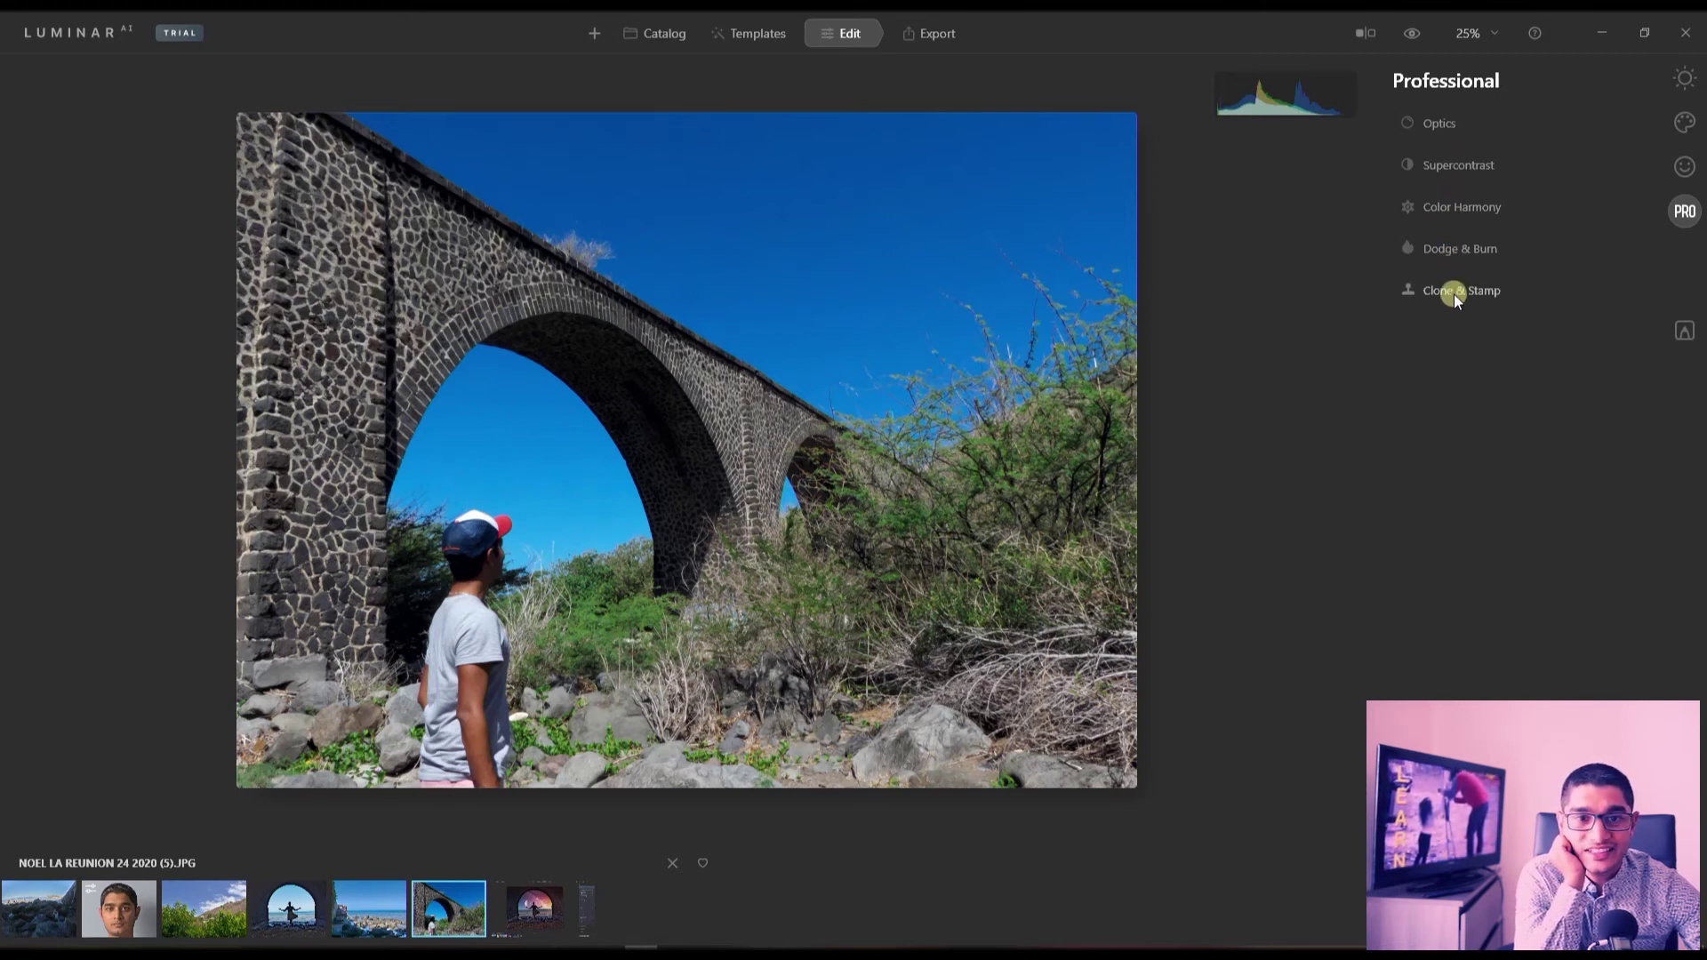
left_click(1686, 127)
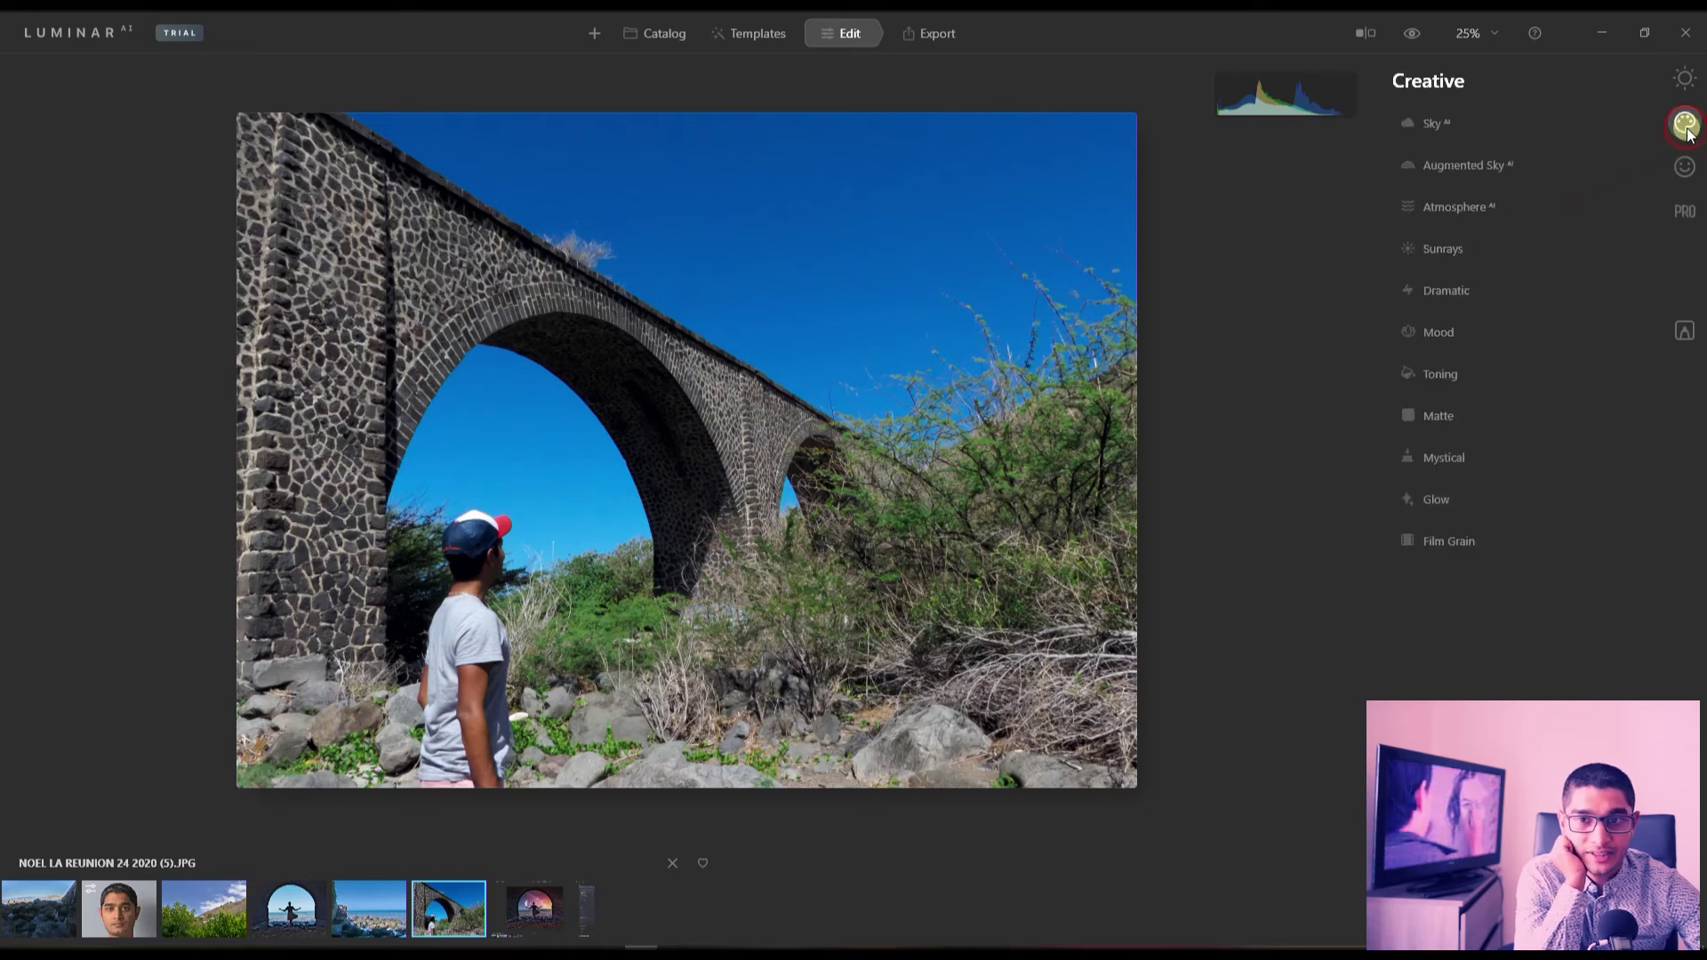
Step: Try Dramatic Sunset 6, then swap the sky to Galaxy 1, checking the blend at 100%
left_click(1429, 127)
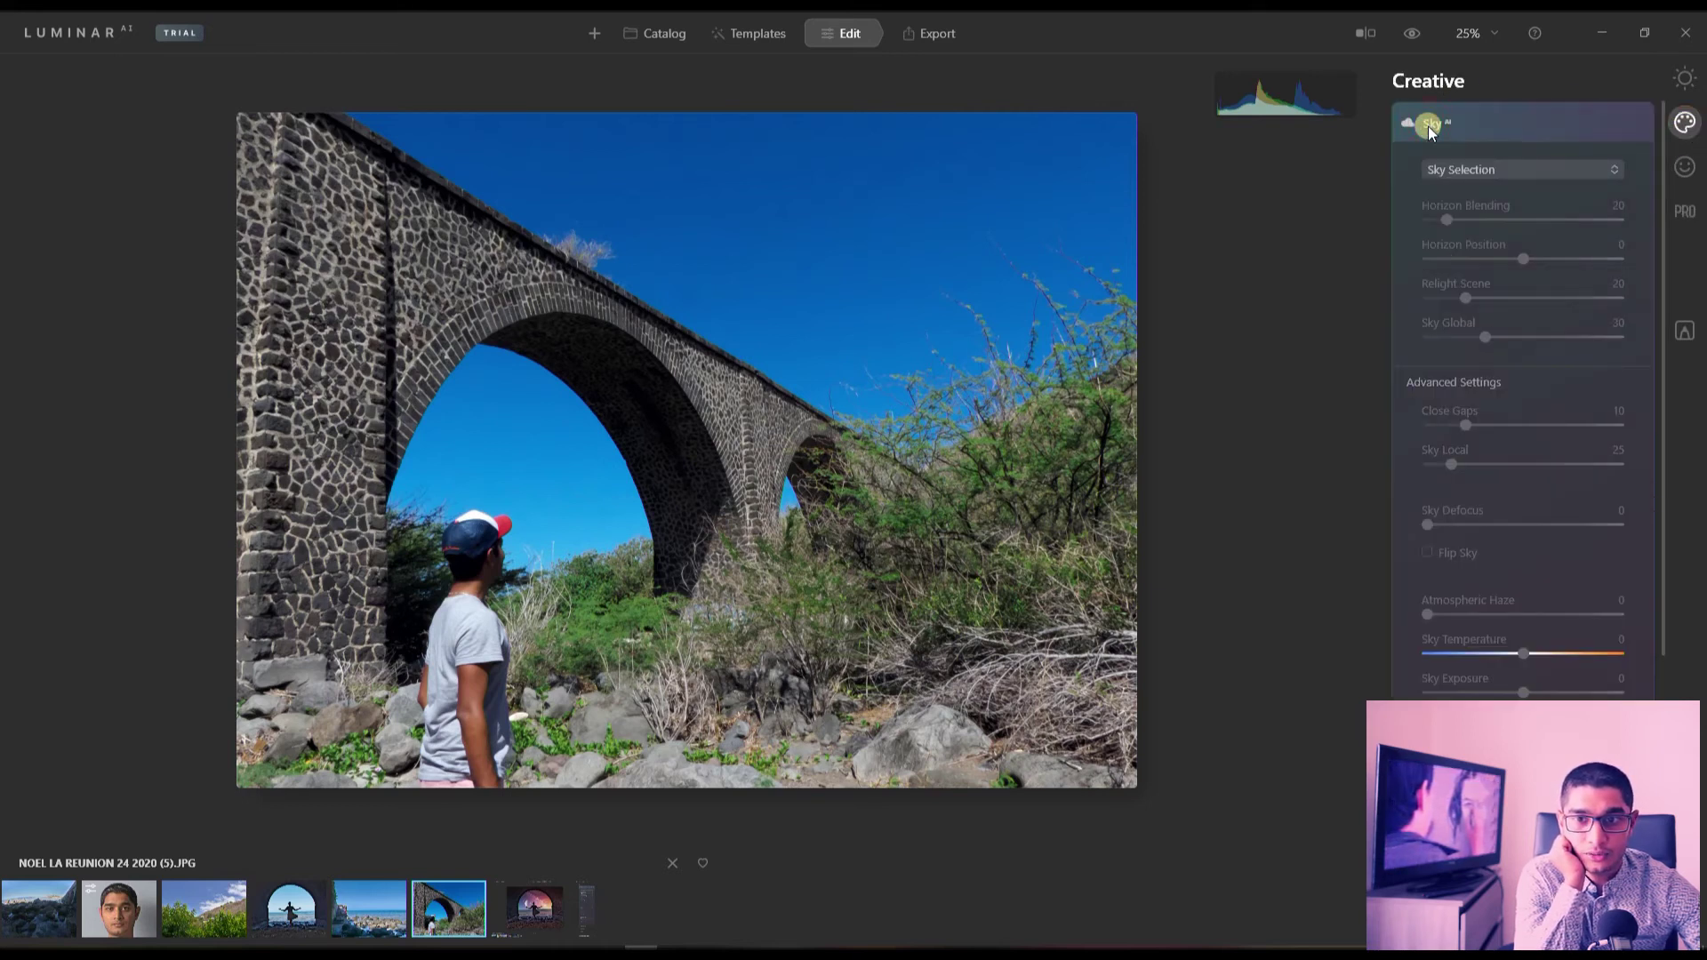
left_click(1454, 170)
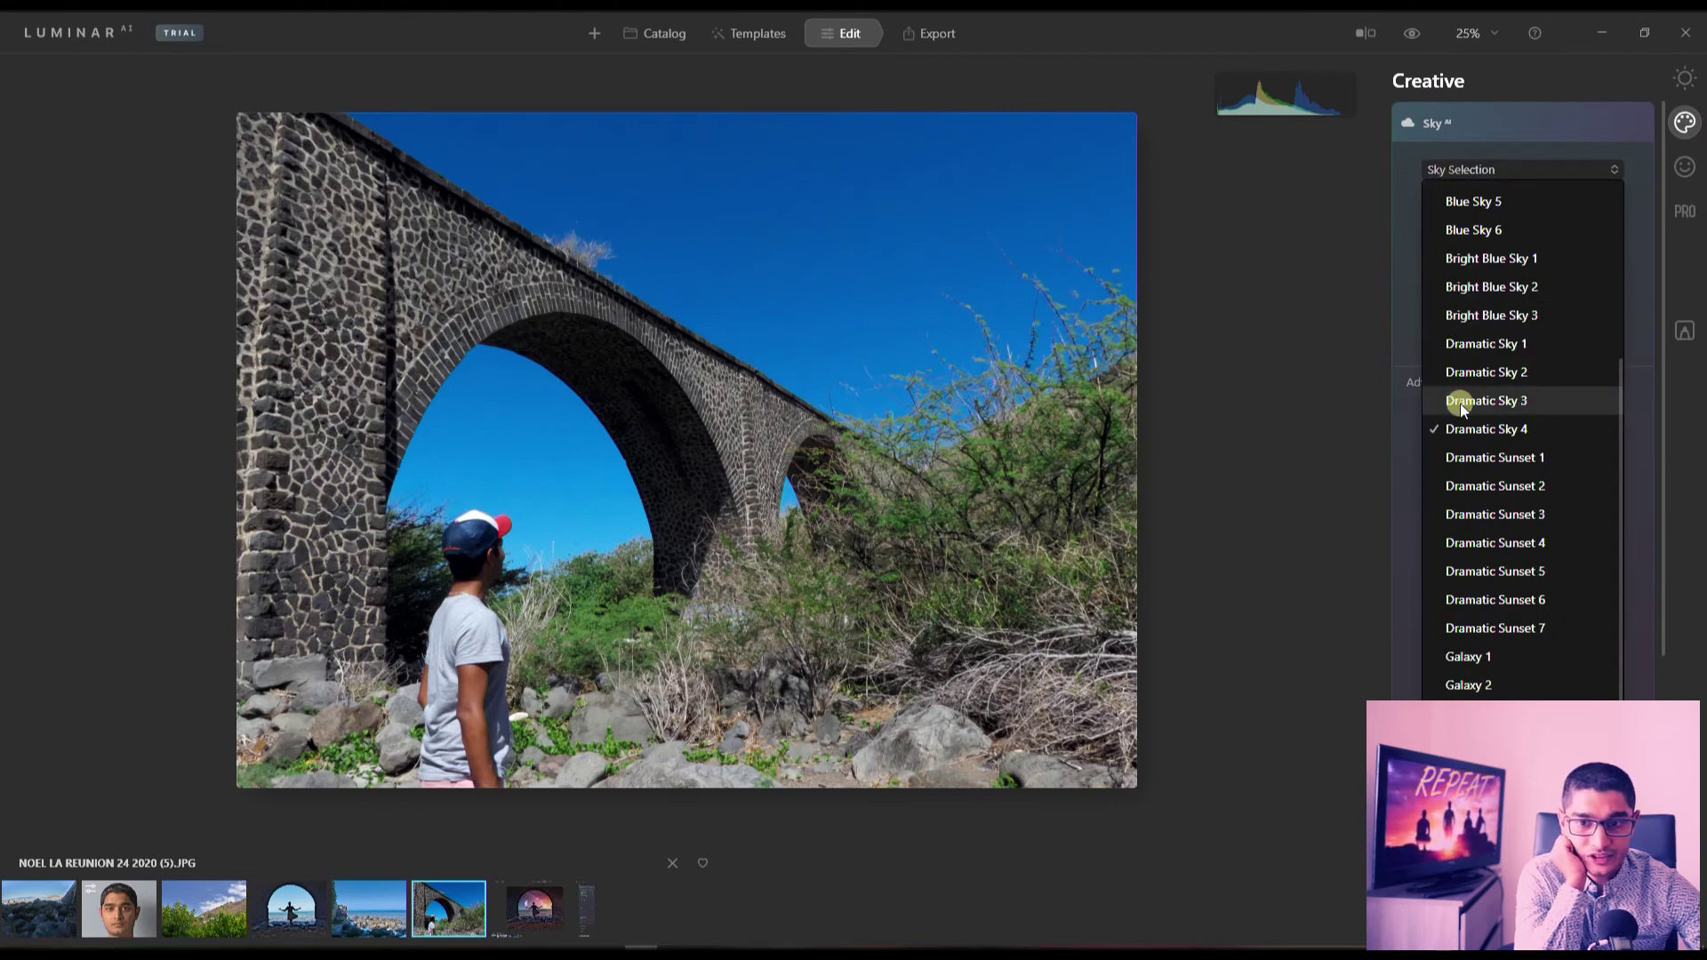
left_click(1465, 608)
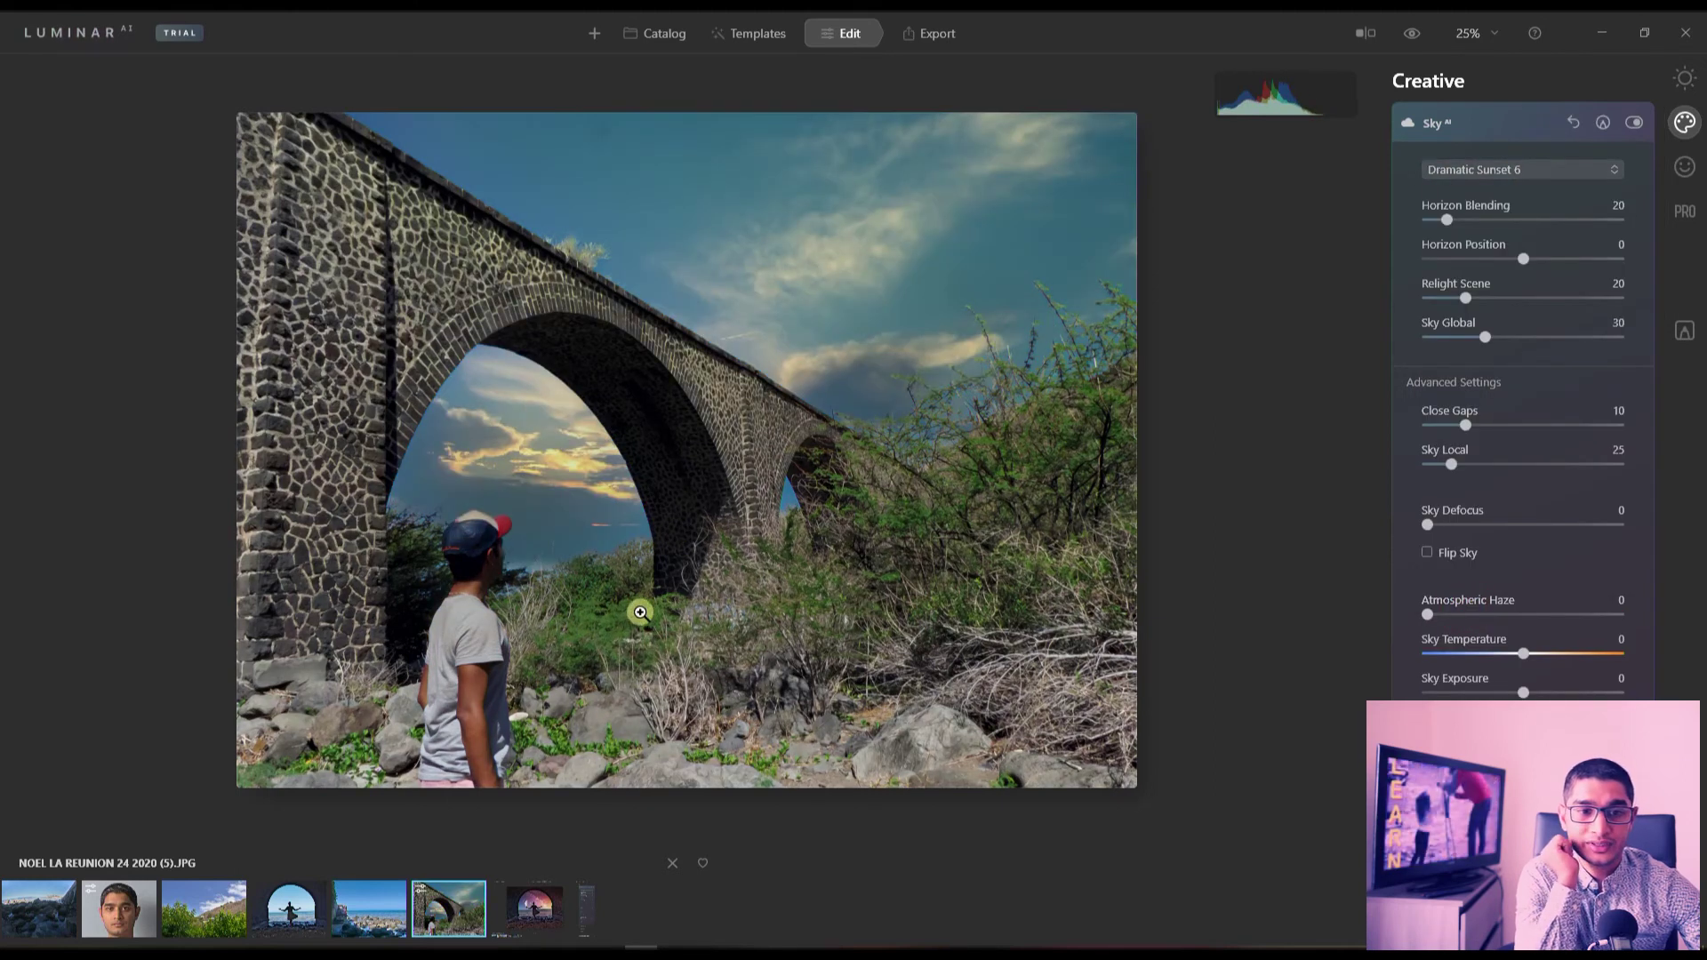
left_click(792, 498)
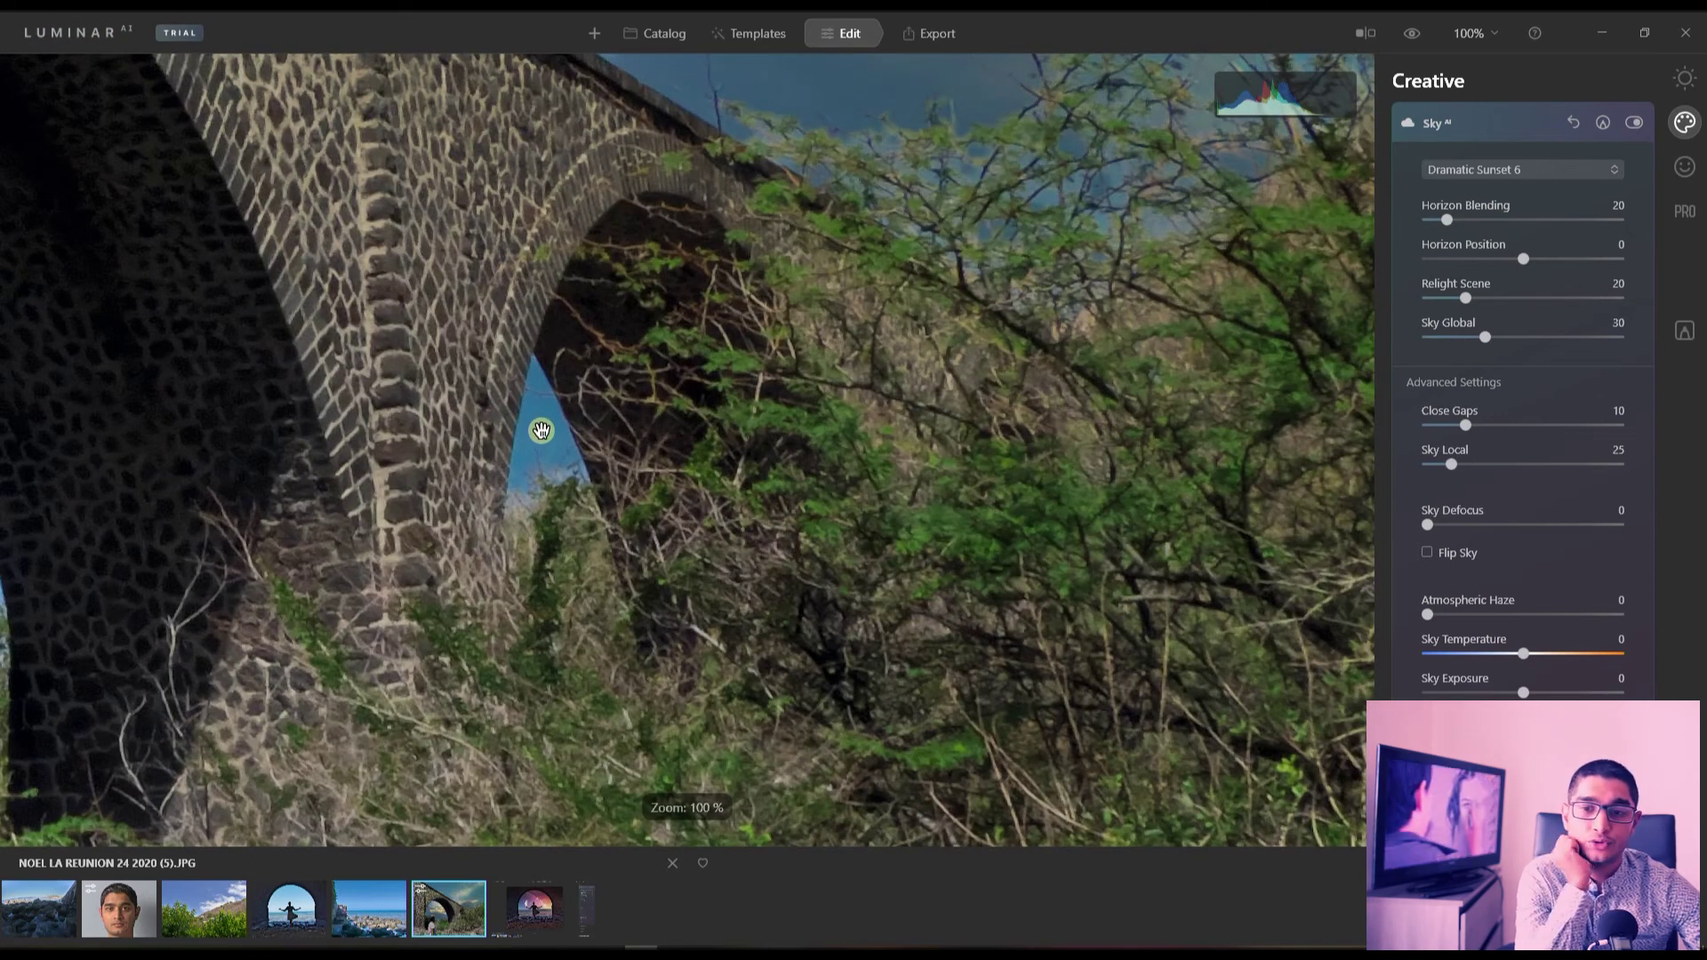
left_click(1494, 171)
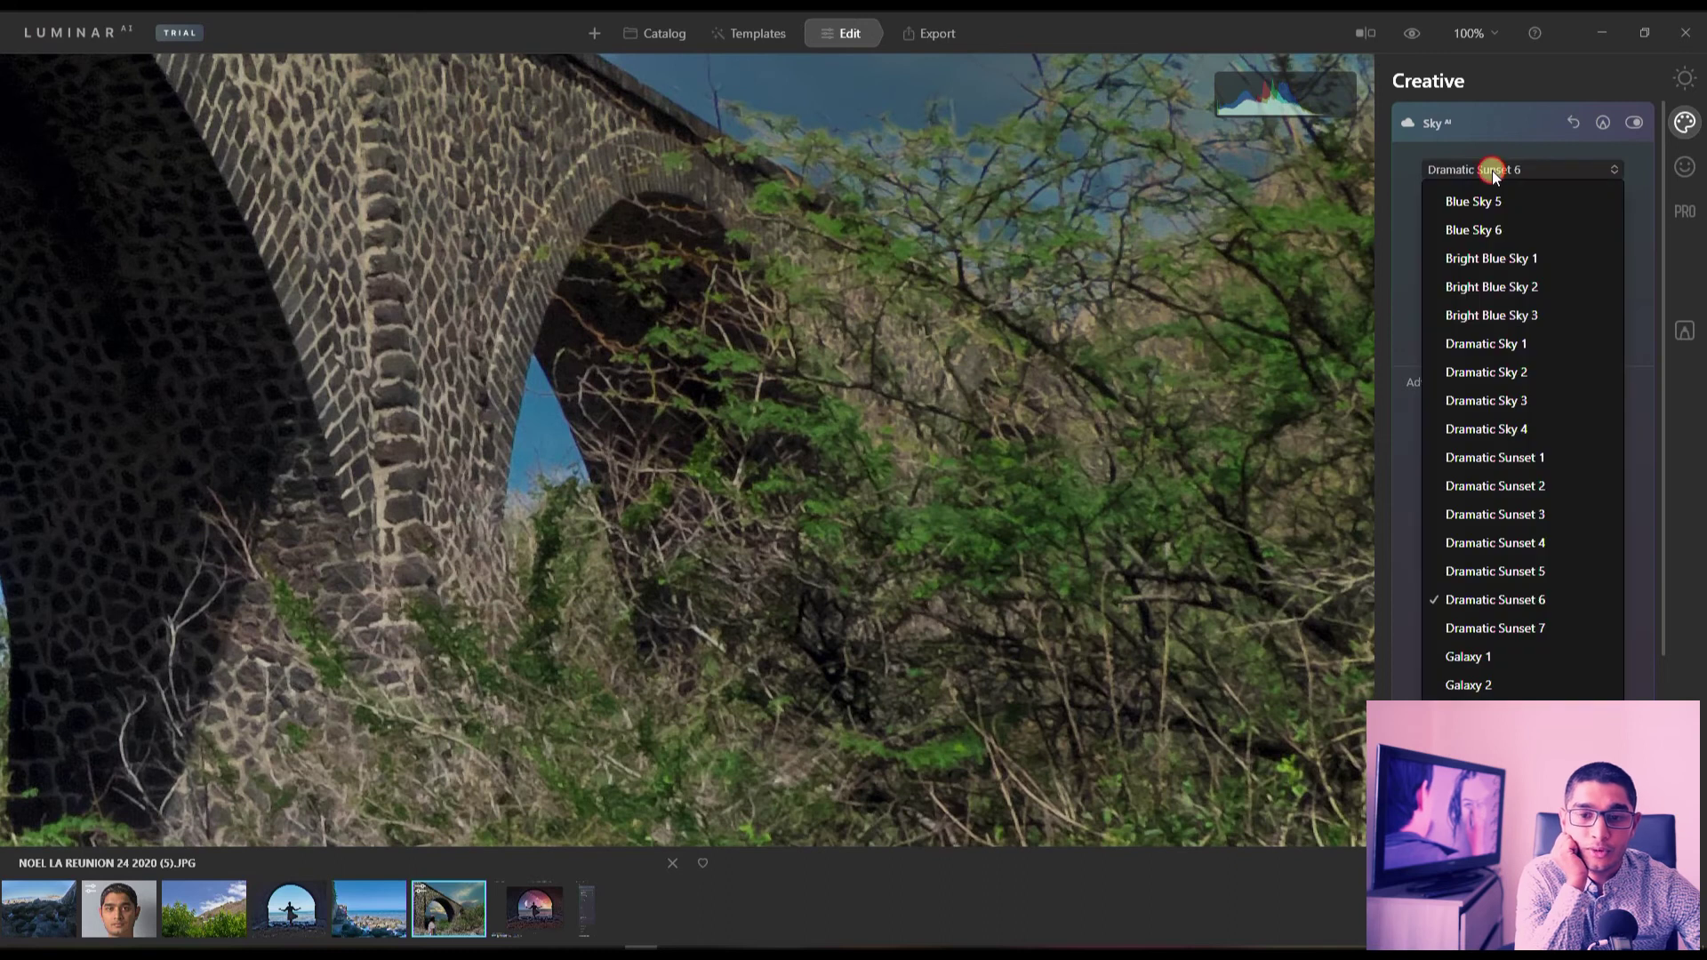
left_click(1464, 657)
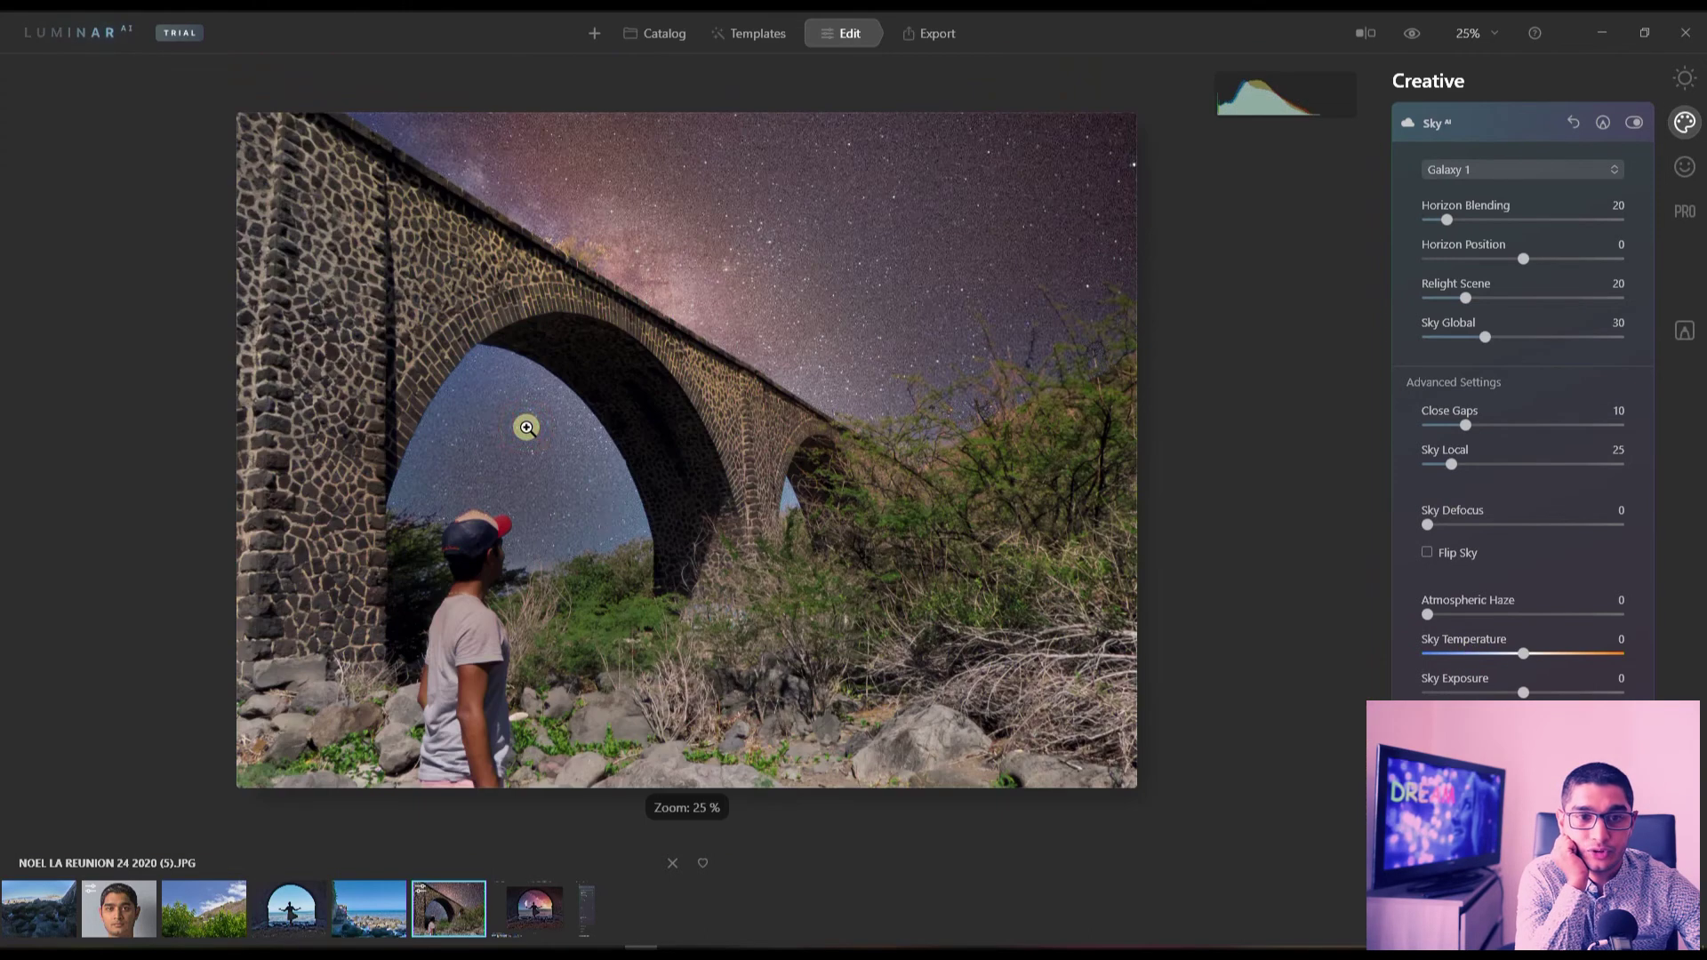
left_click(526, 426)
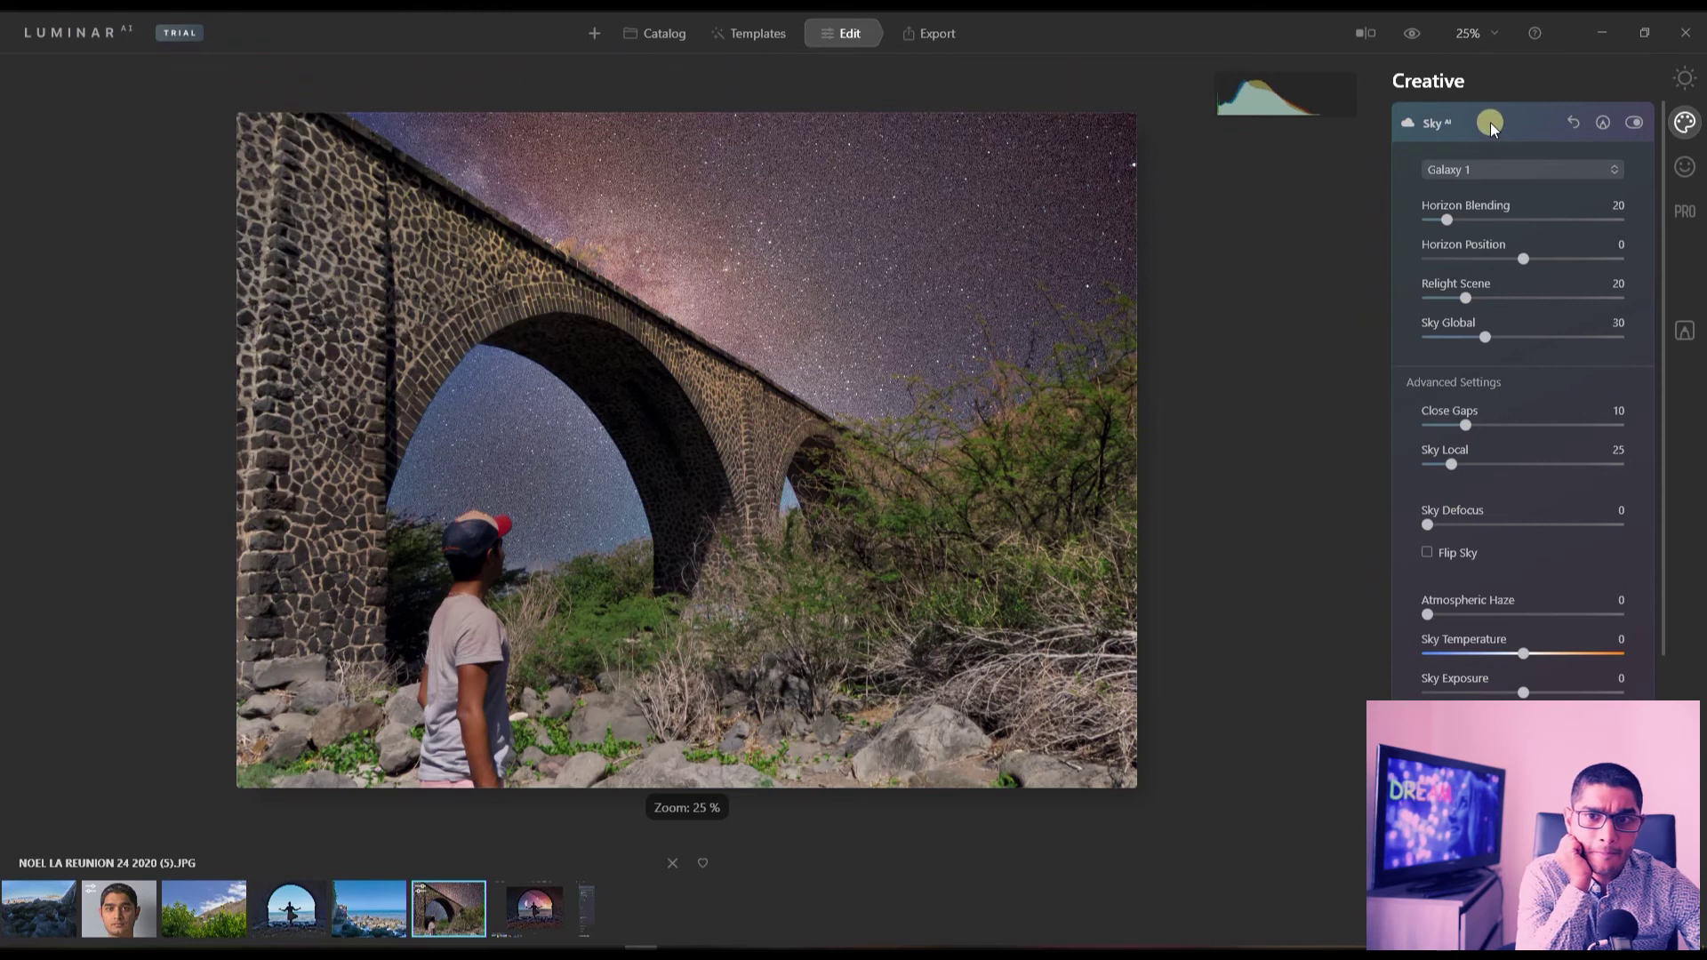
left_click(1455, 121)
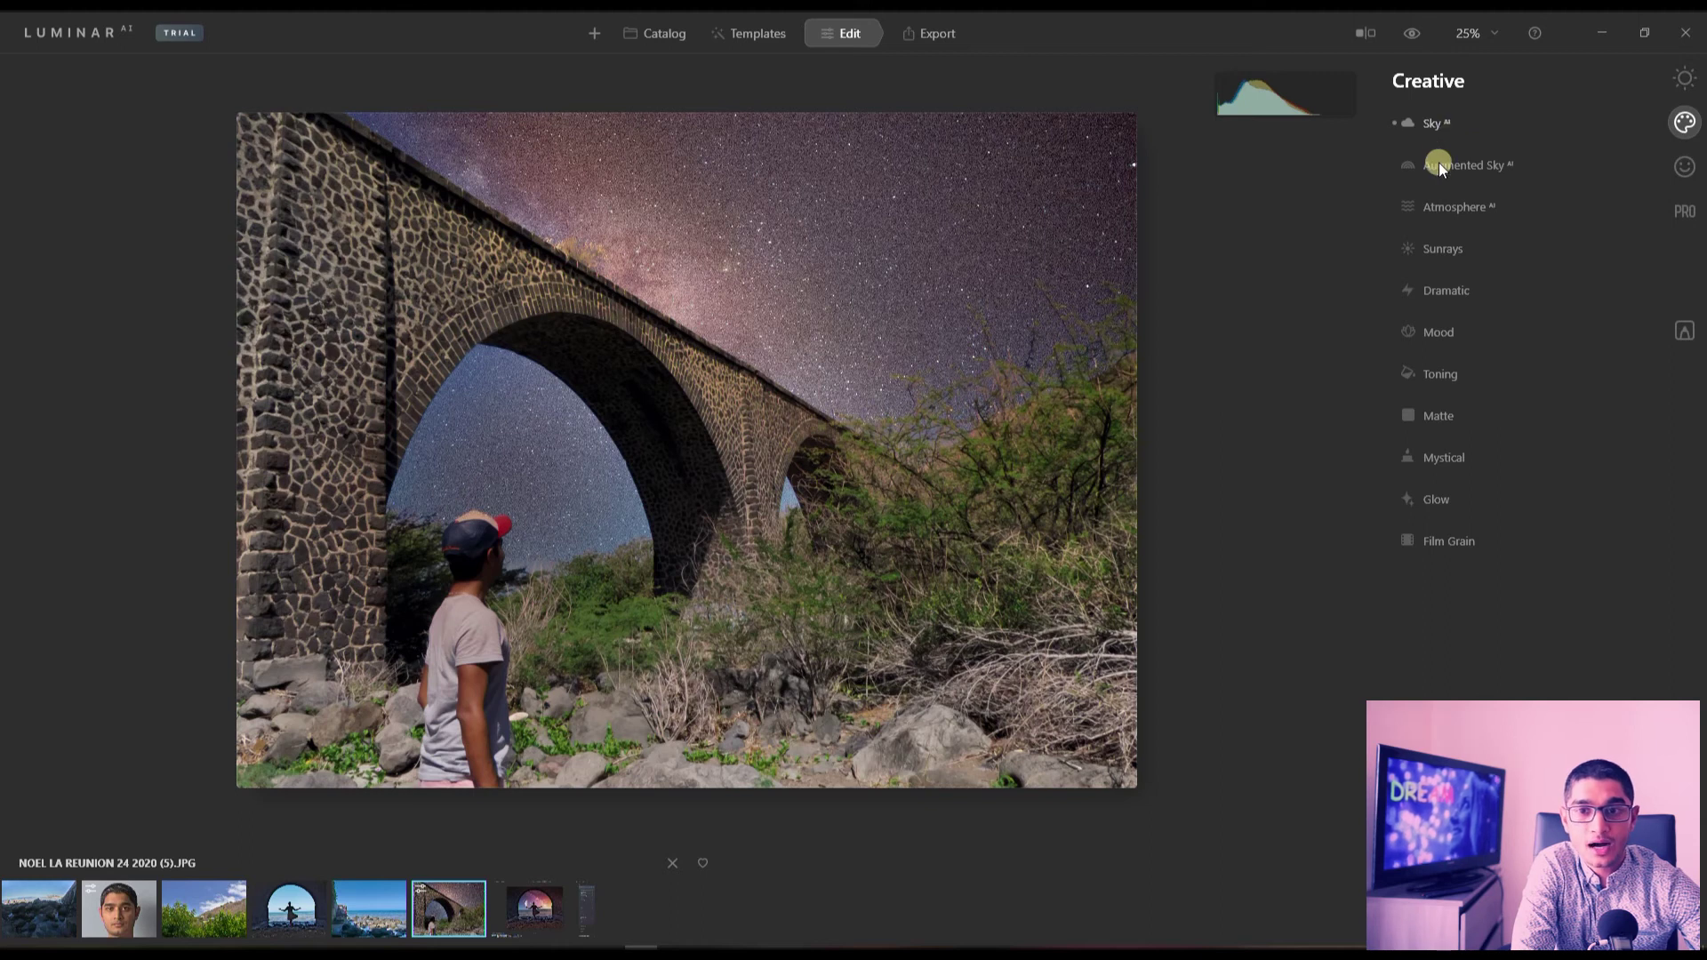
Step: Try Clouds 7, then Lightning 1 placed toward the upper right of the sky
left_click(1439, 162)
left_click(1453, 212)
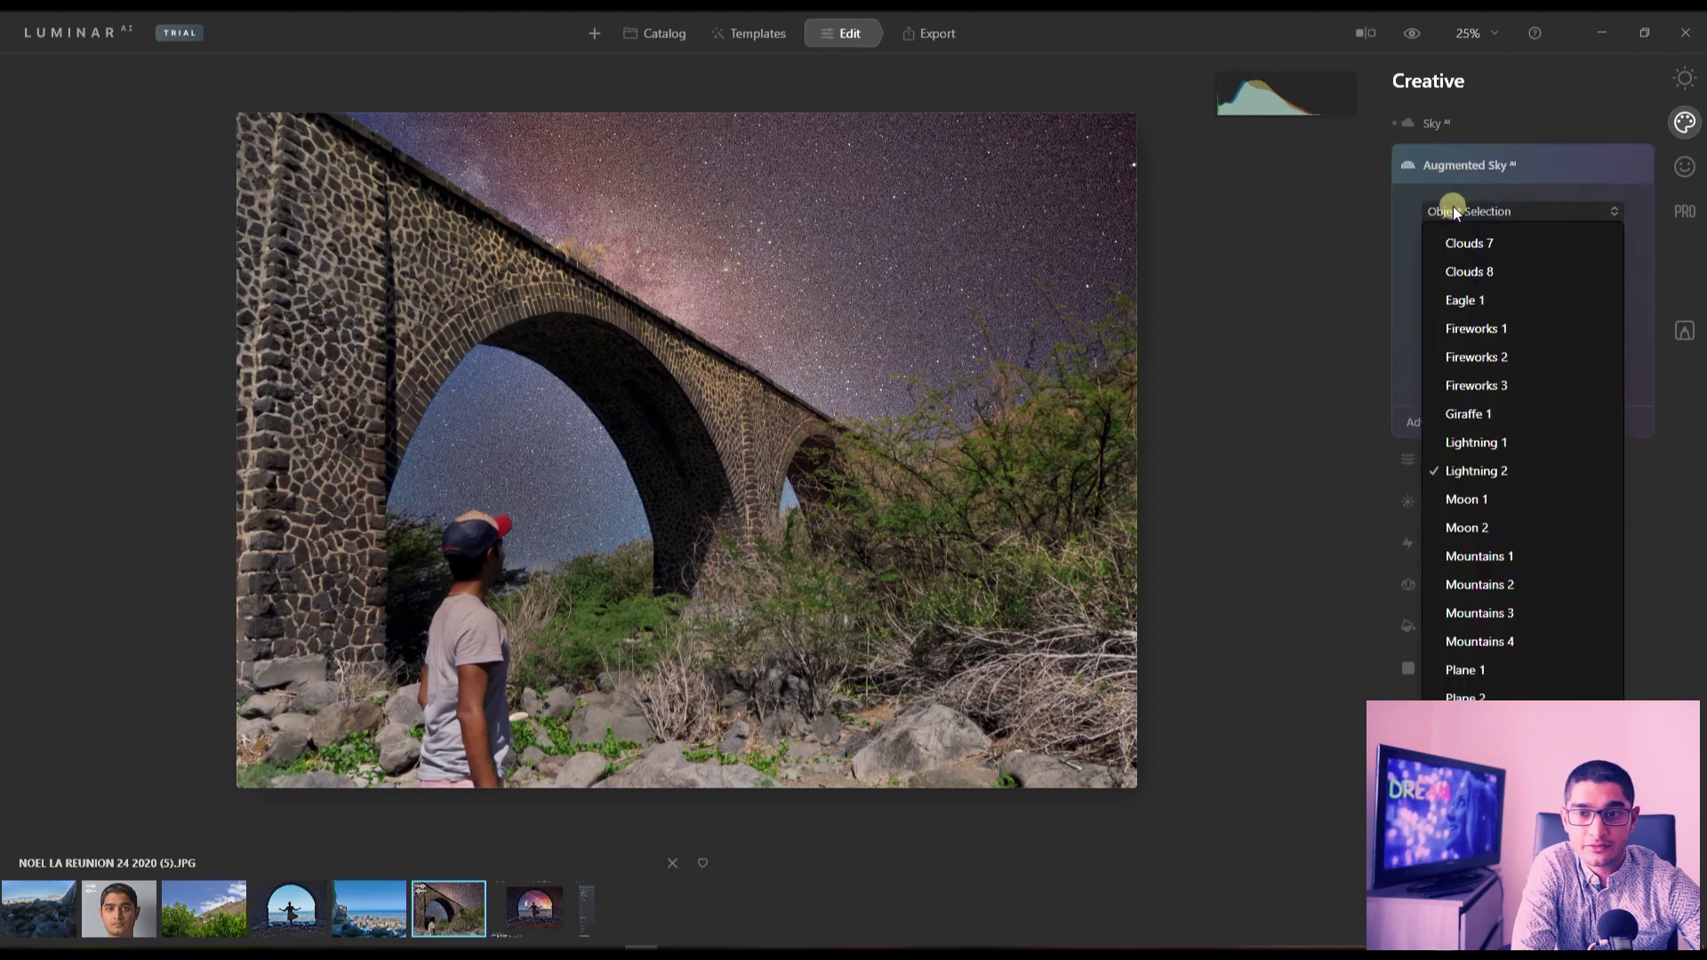
left_click(1465, 245)
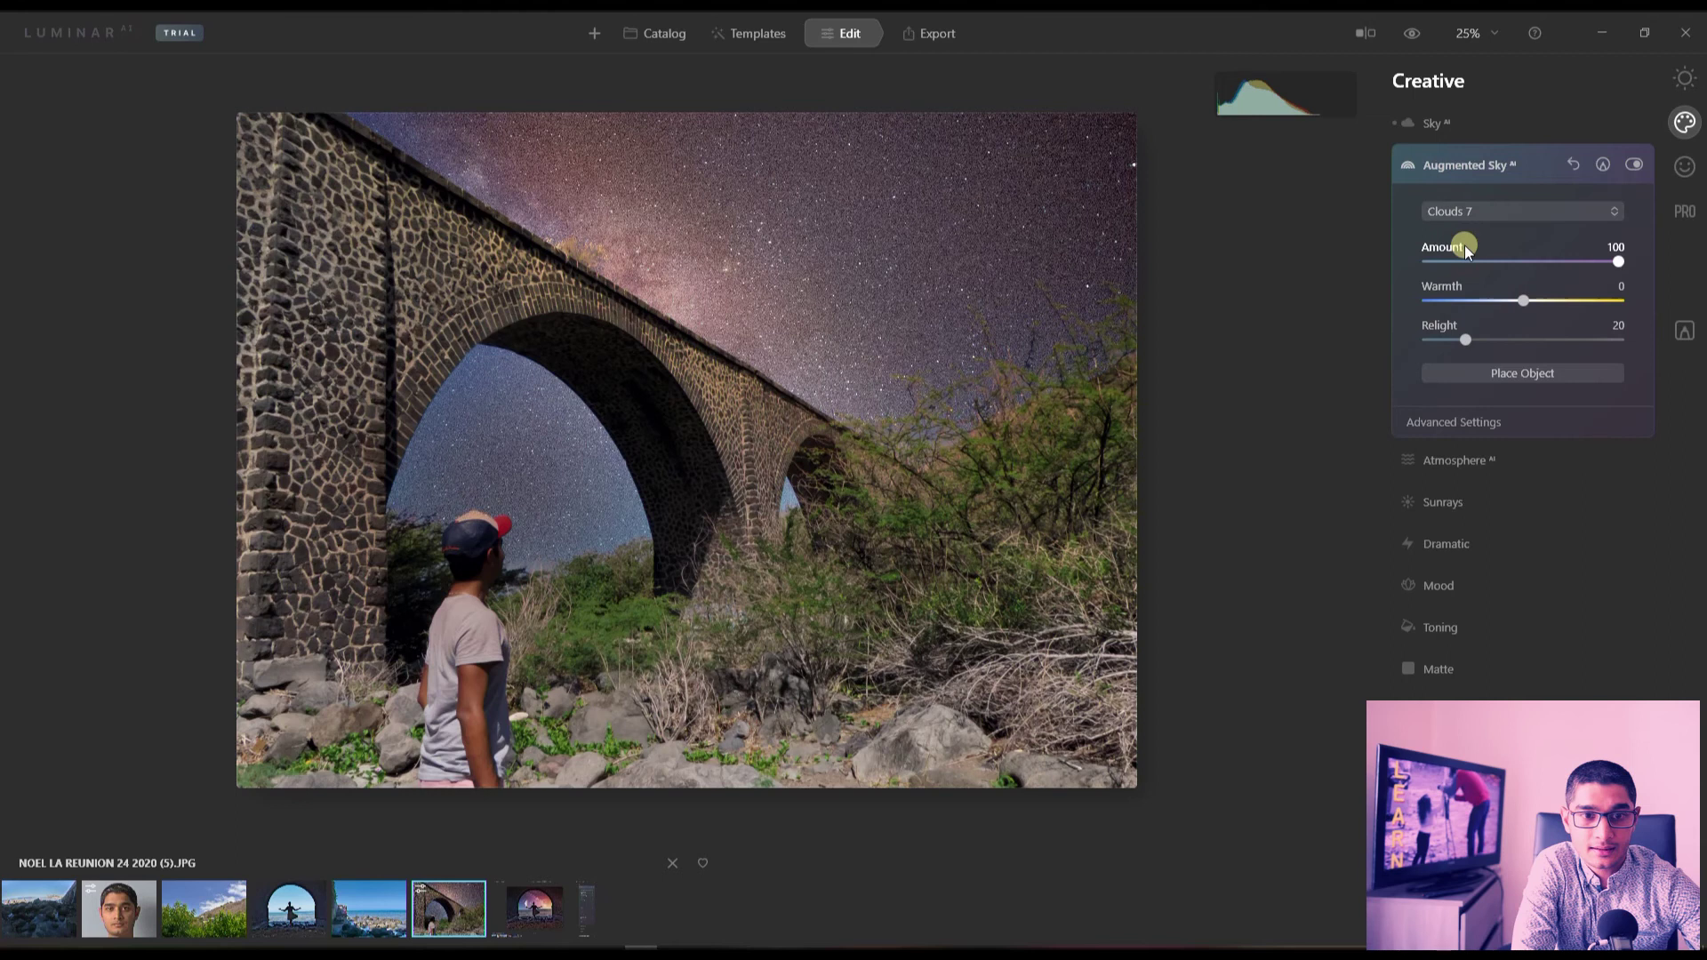
left_click(1460, 208)
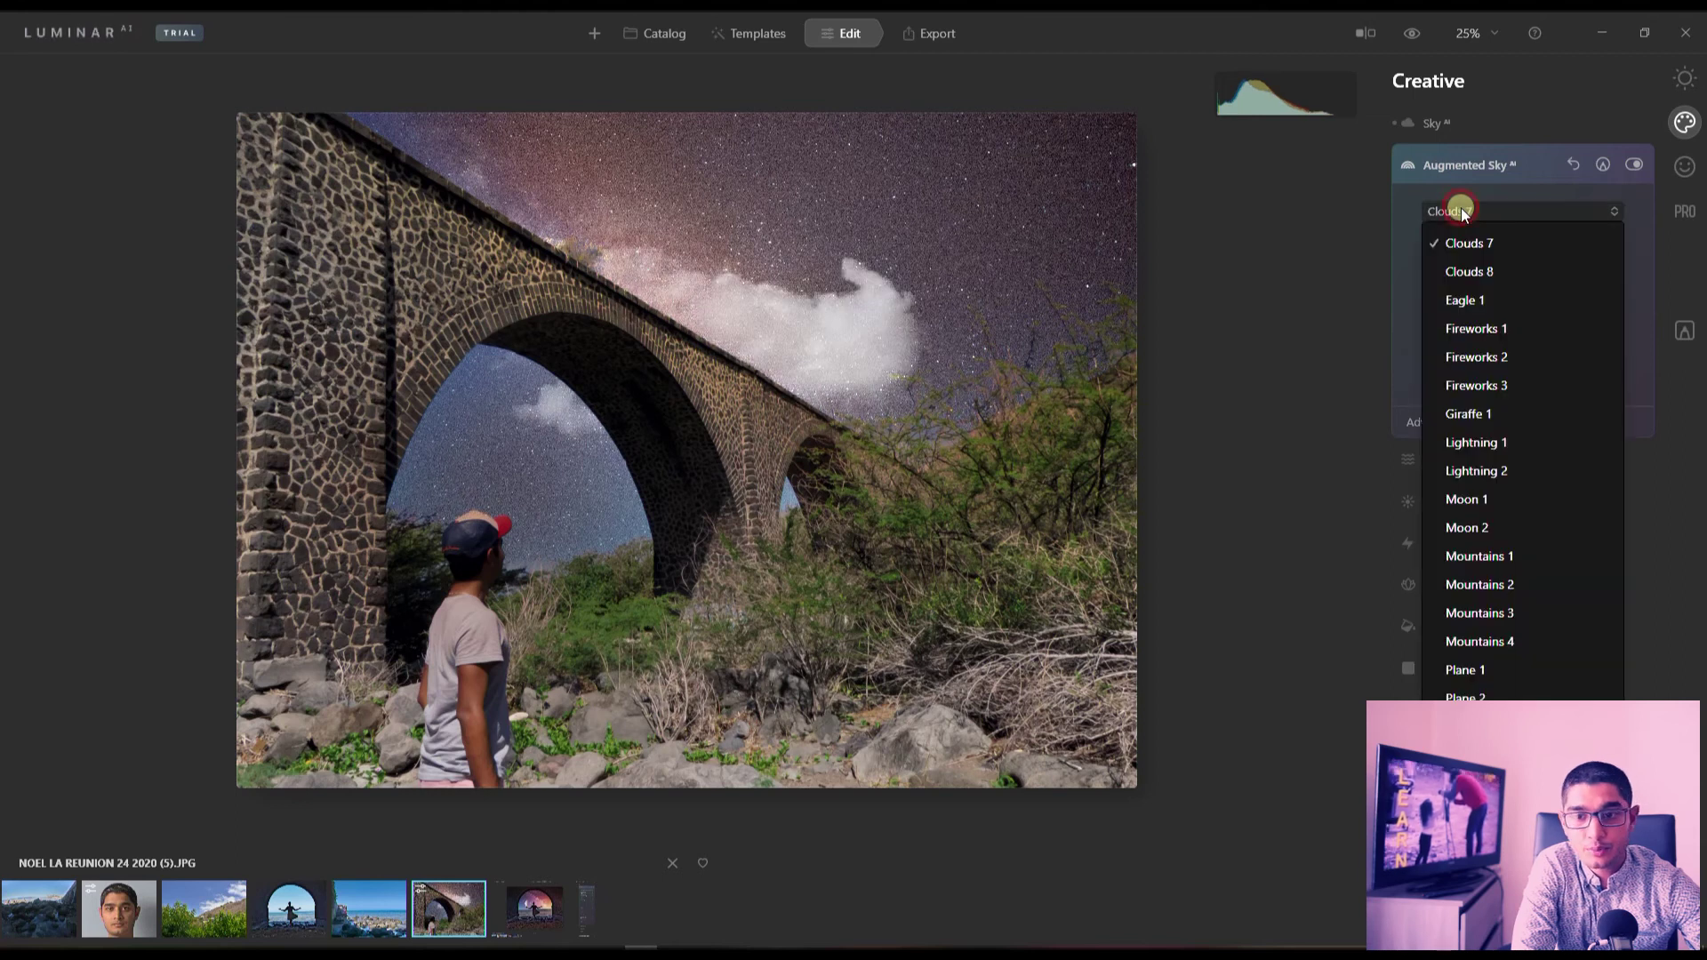
left_click(1490, 443)
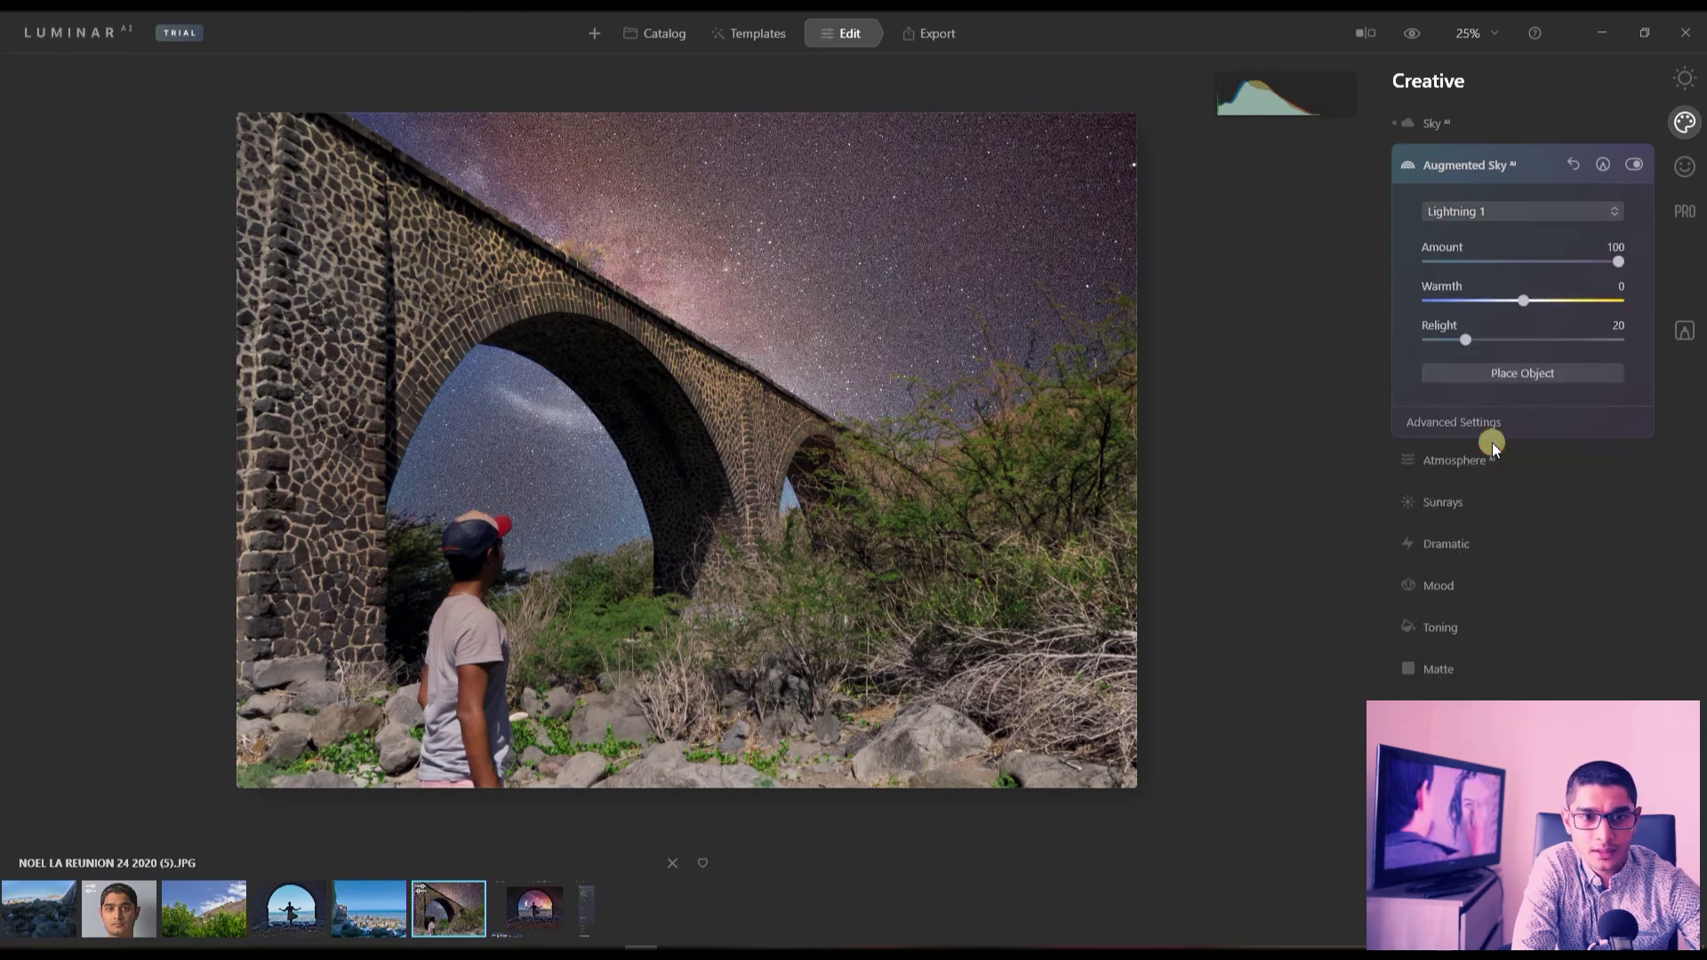
left_click(1501, 368)
left_click_drag(617, 387, 942, 177)
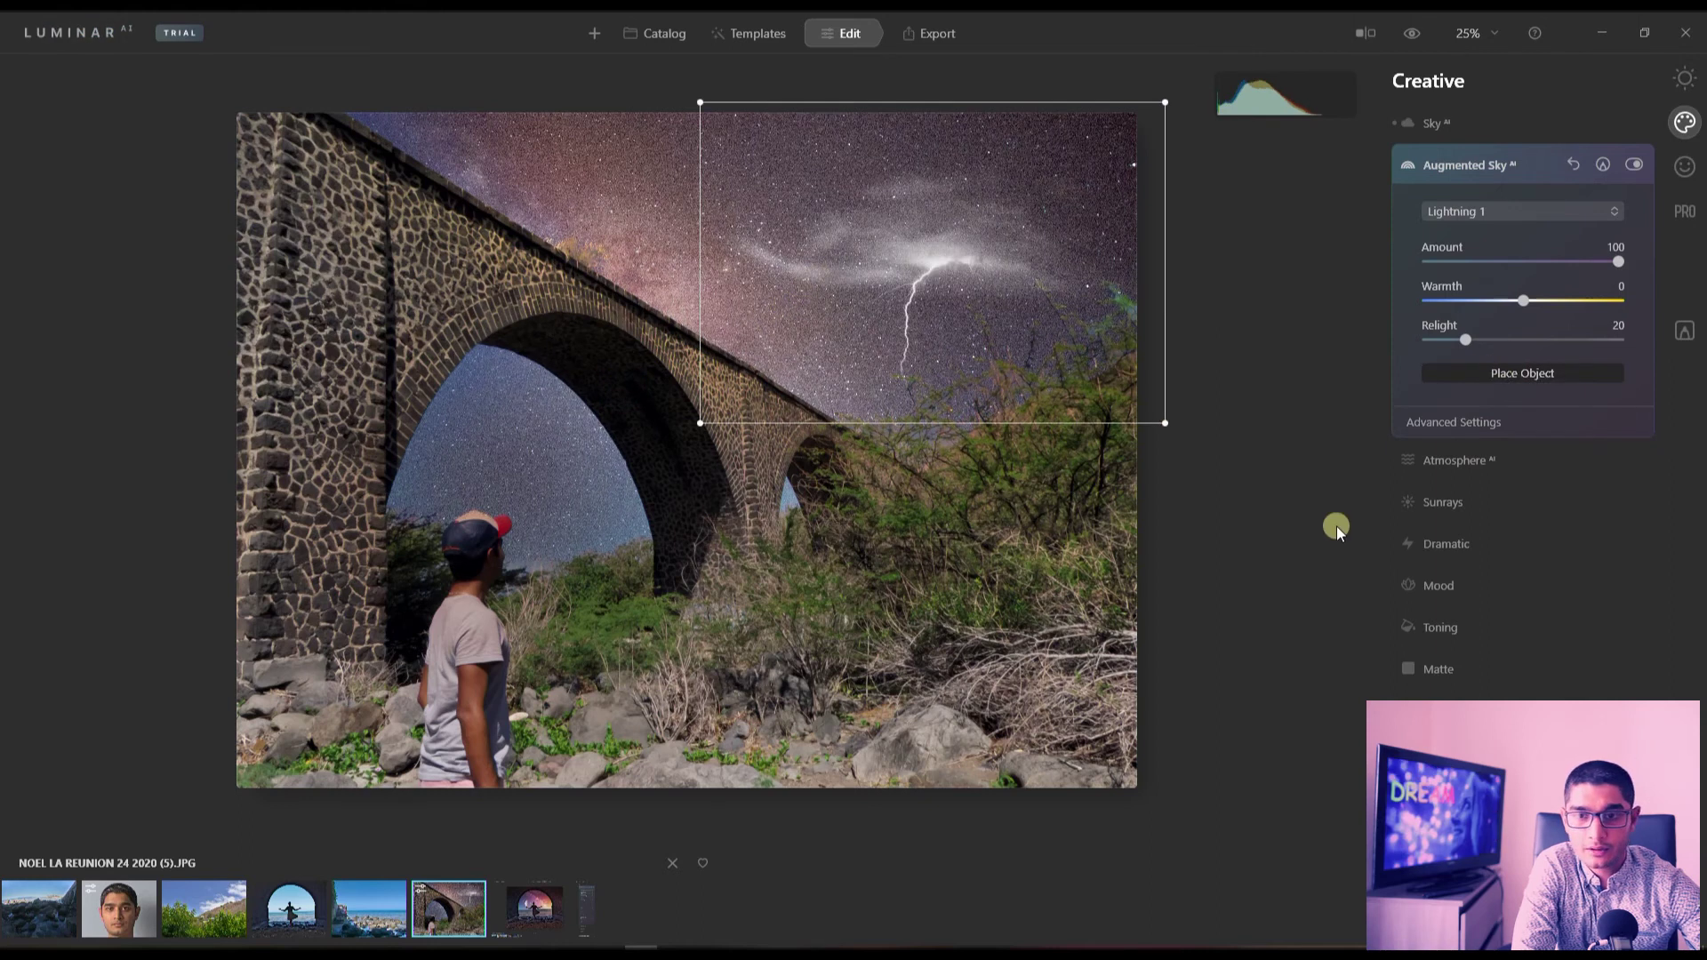
Step: Swap the sky object to Fireworks 2, then settle on Planet 2
left_click(1535, 215)
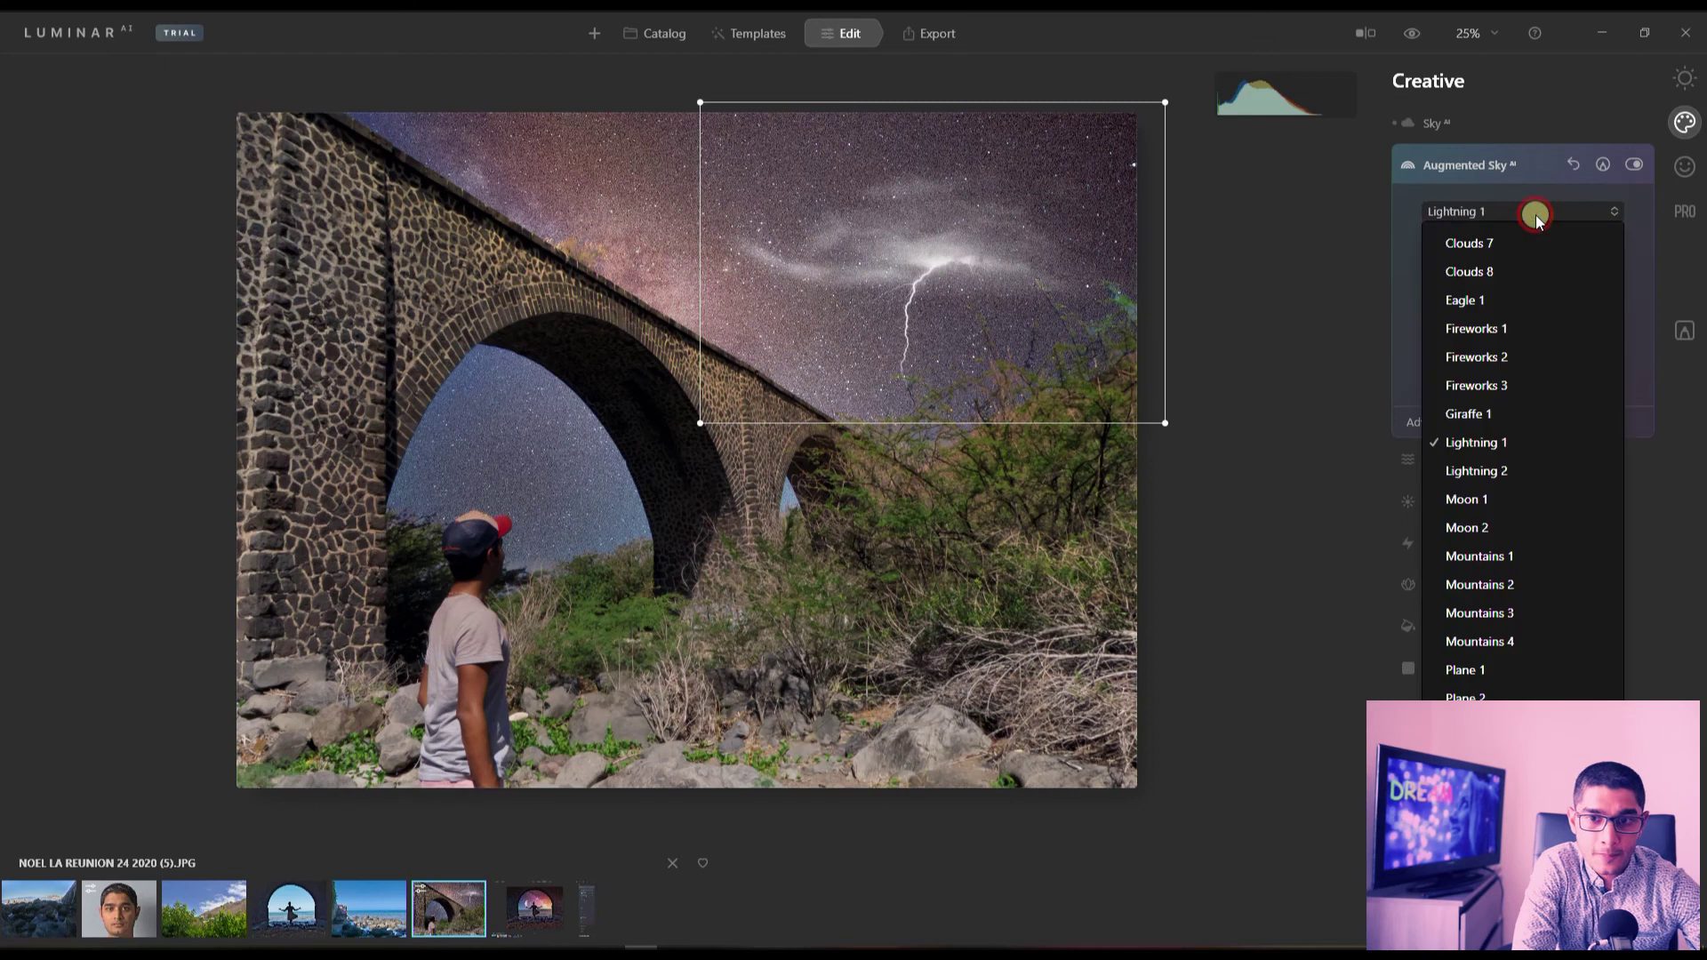
left_click(1444, 363)
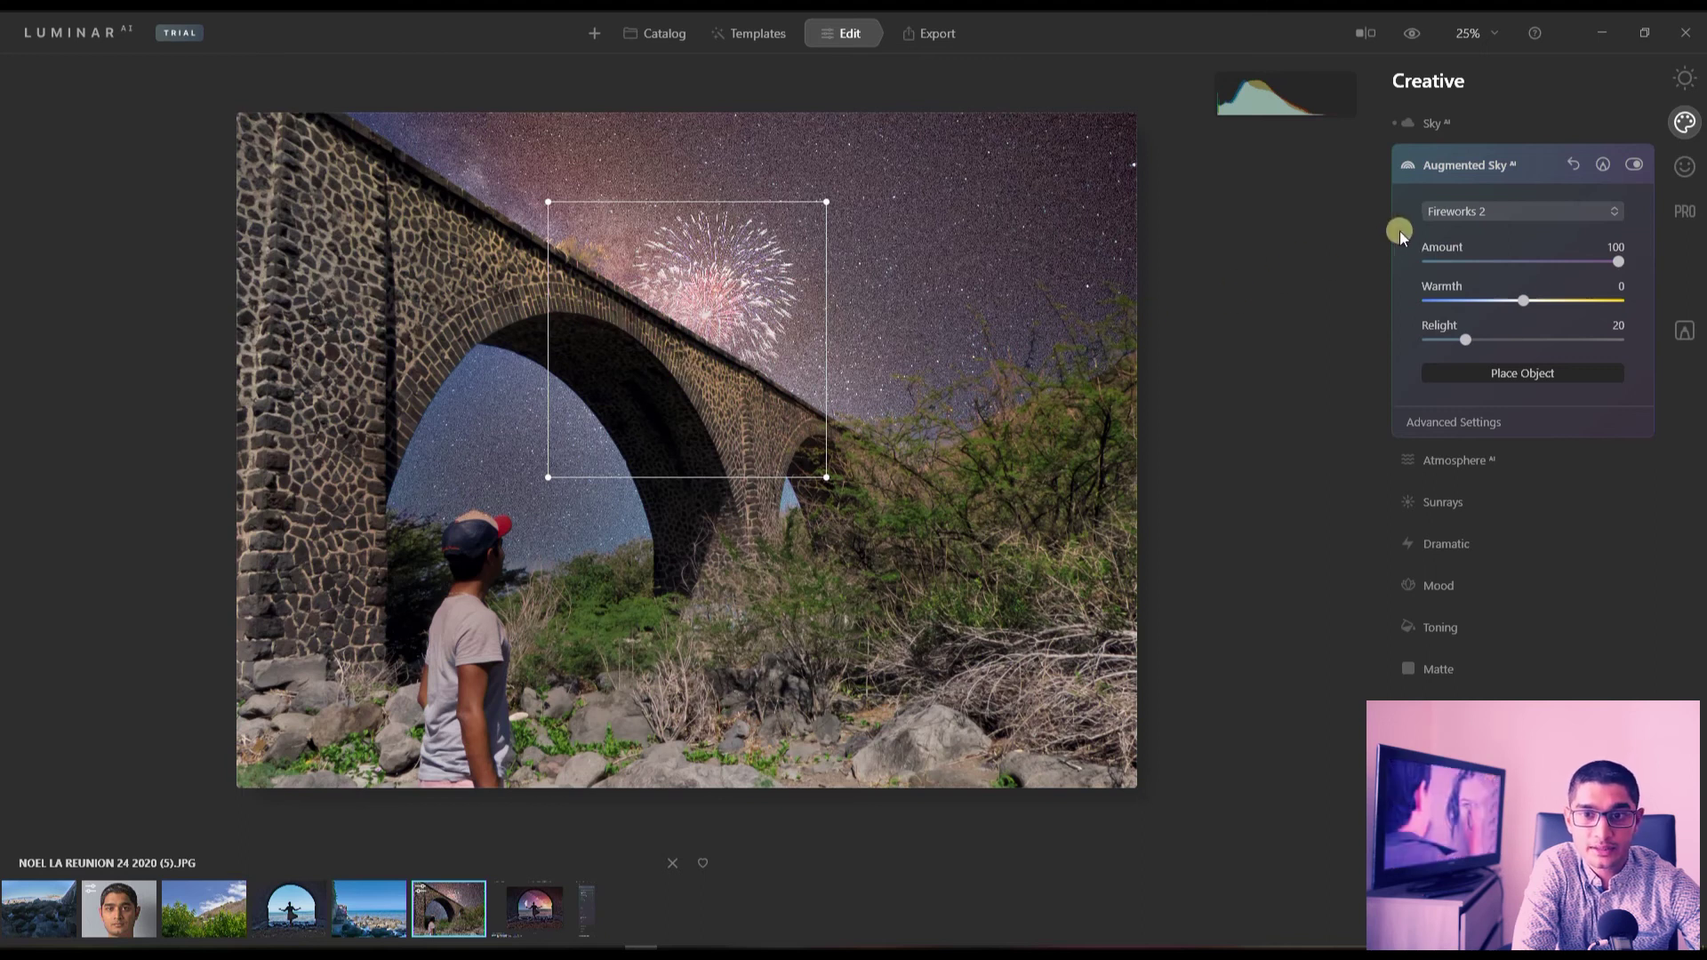
left_click(1446, 211)
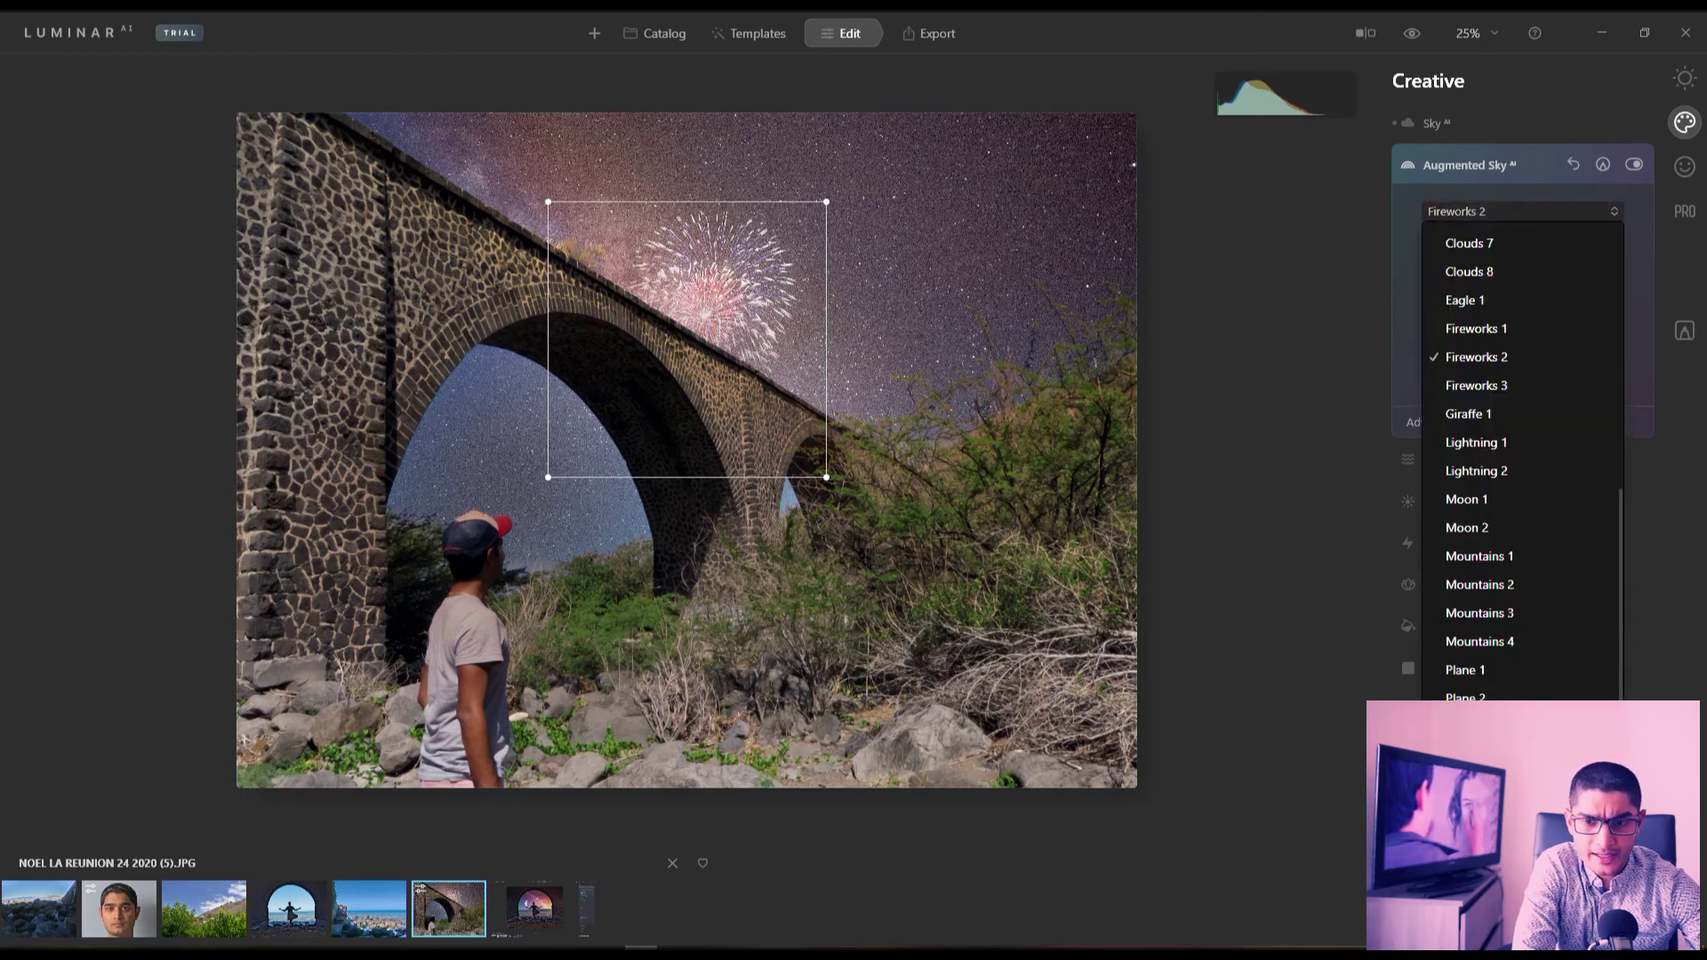
left_click(1467, 693)
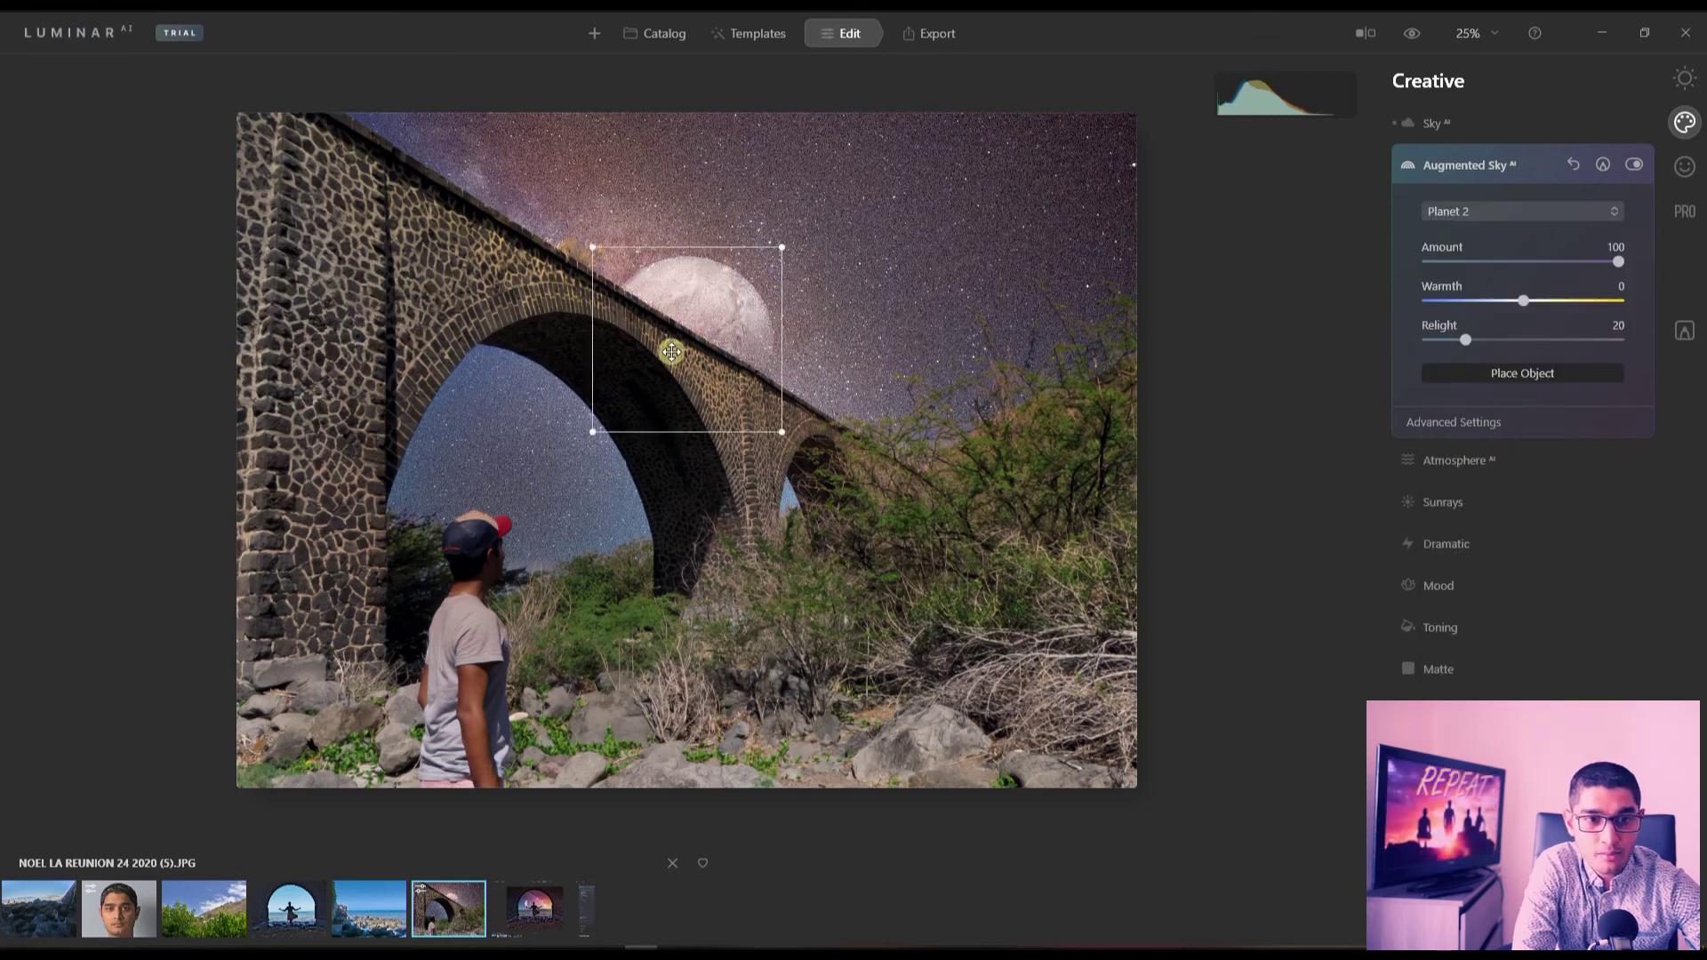
Step: Move the planet lower behind the bridge, then swap it for Space Shuttle 1, keeping the shuttle's original position
left_click_drag(625, 359, 777, 454)
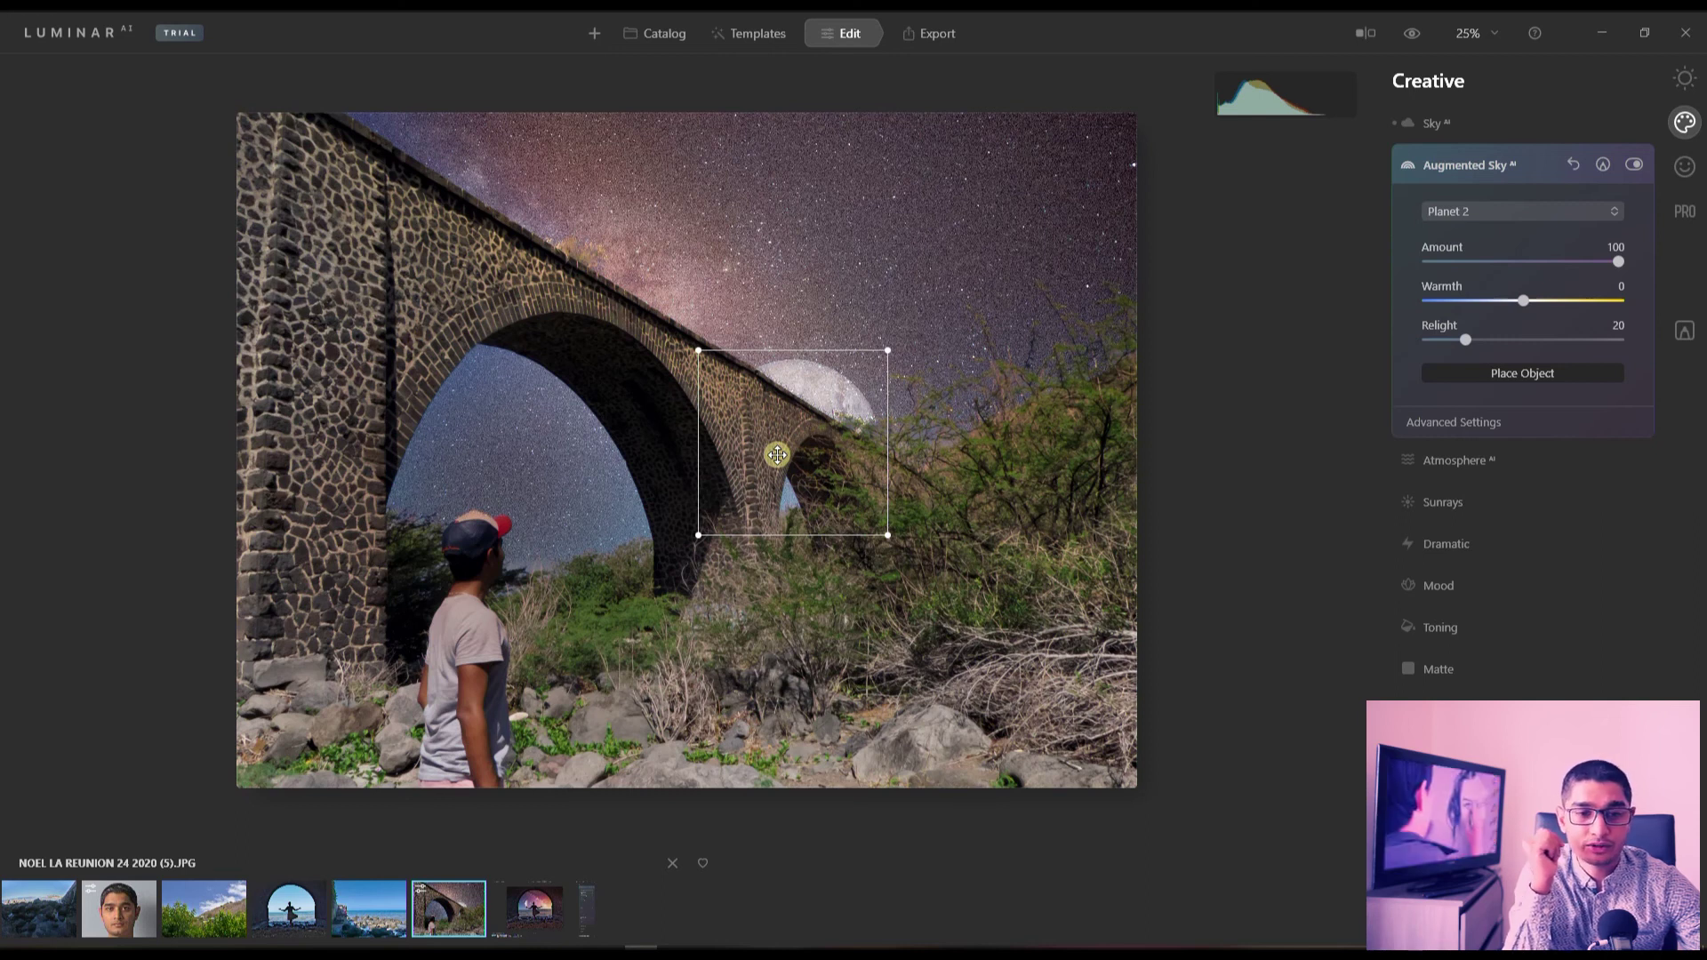
left_click_drag(777, 455, 820, 349)
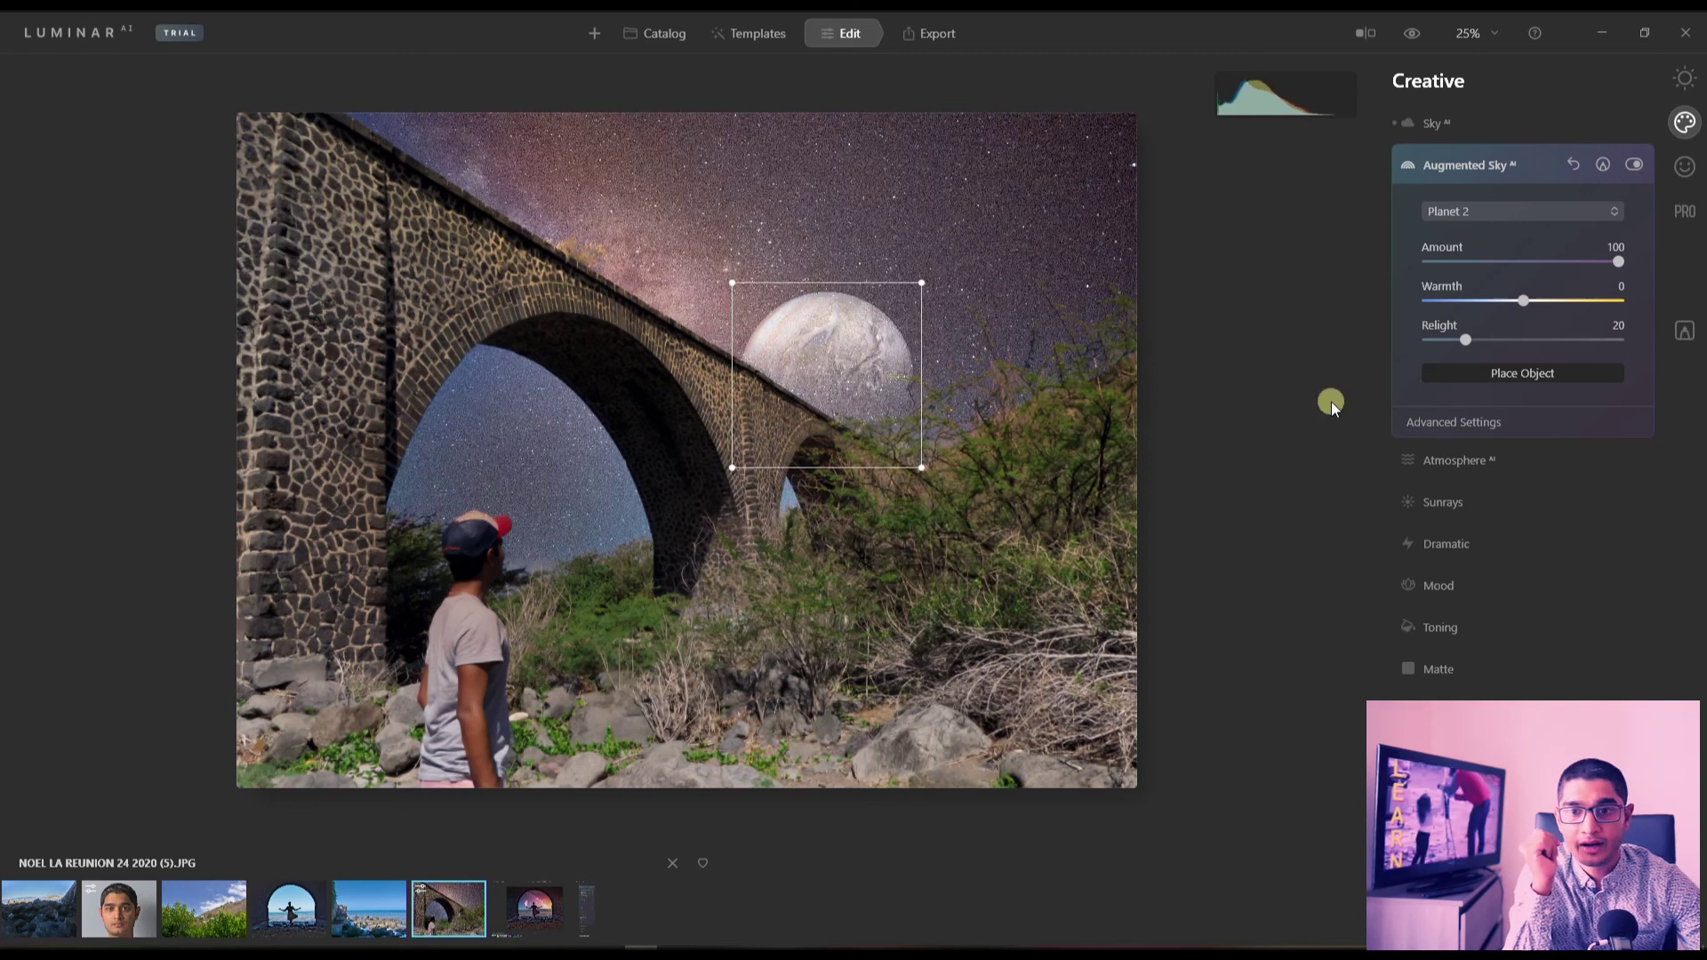
left_click(1470, 211)
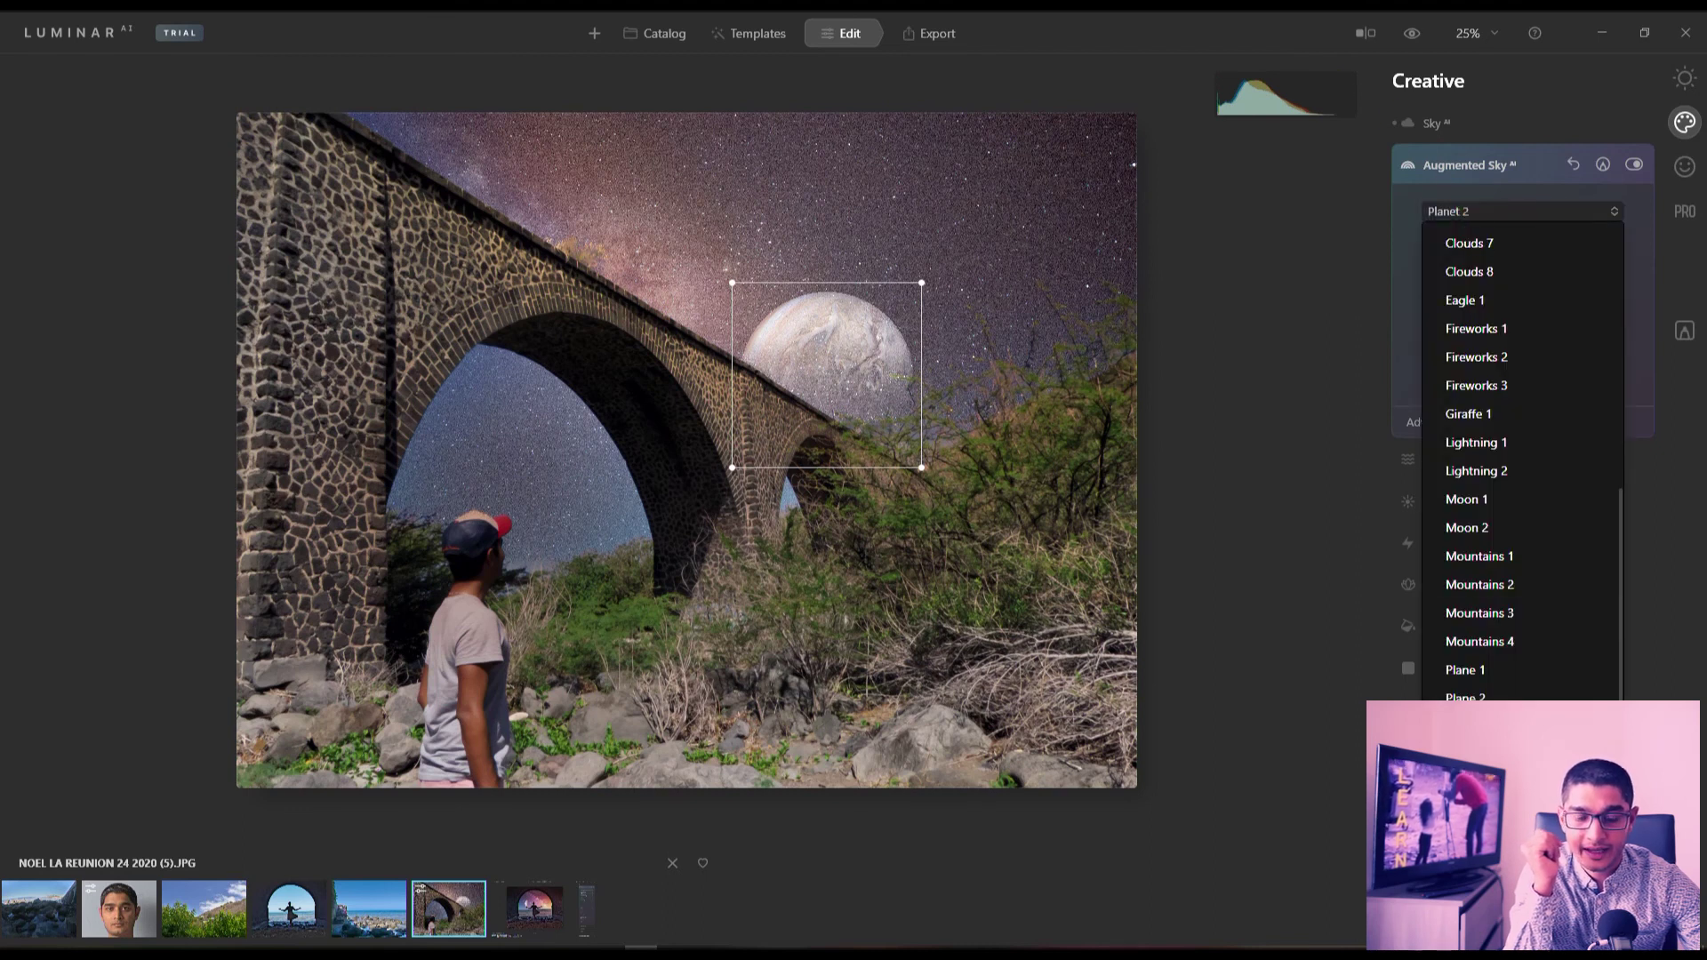
scroll(1523, 534, "down", 2)
left_click(1480, 658)
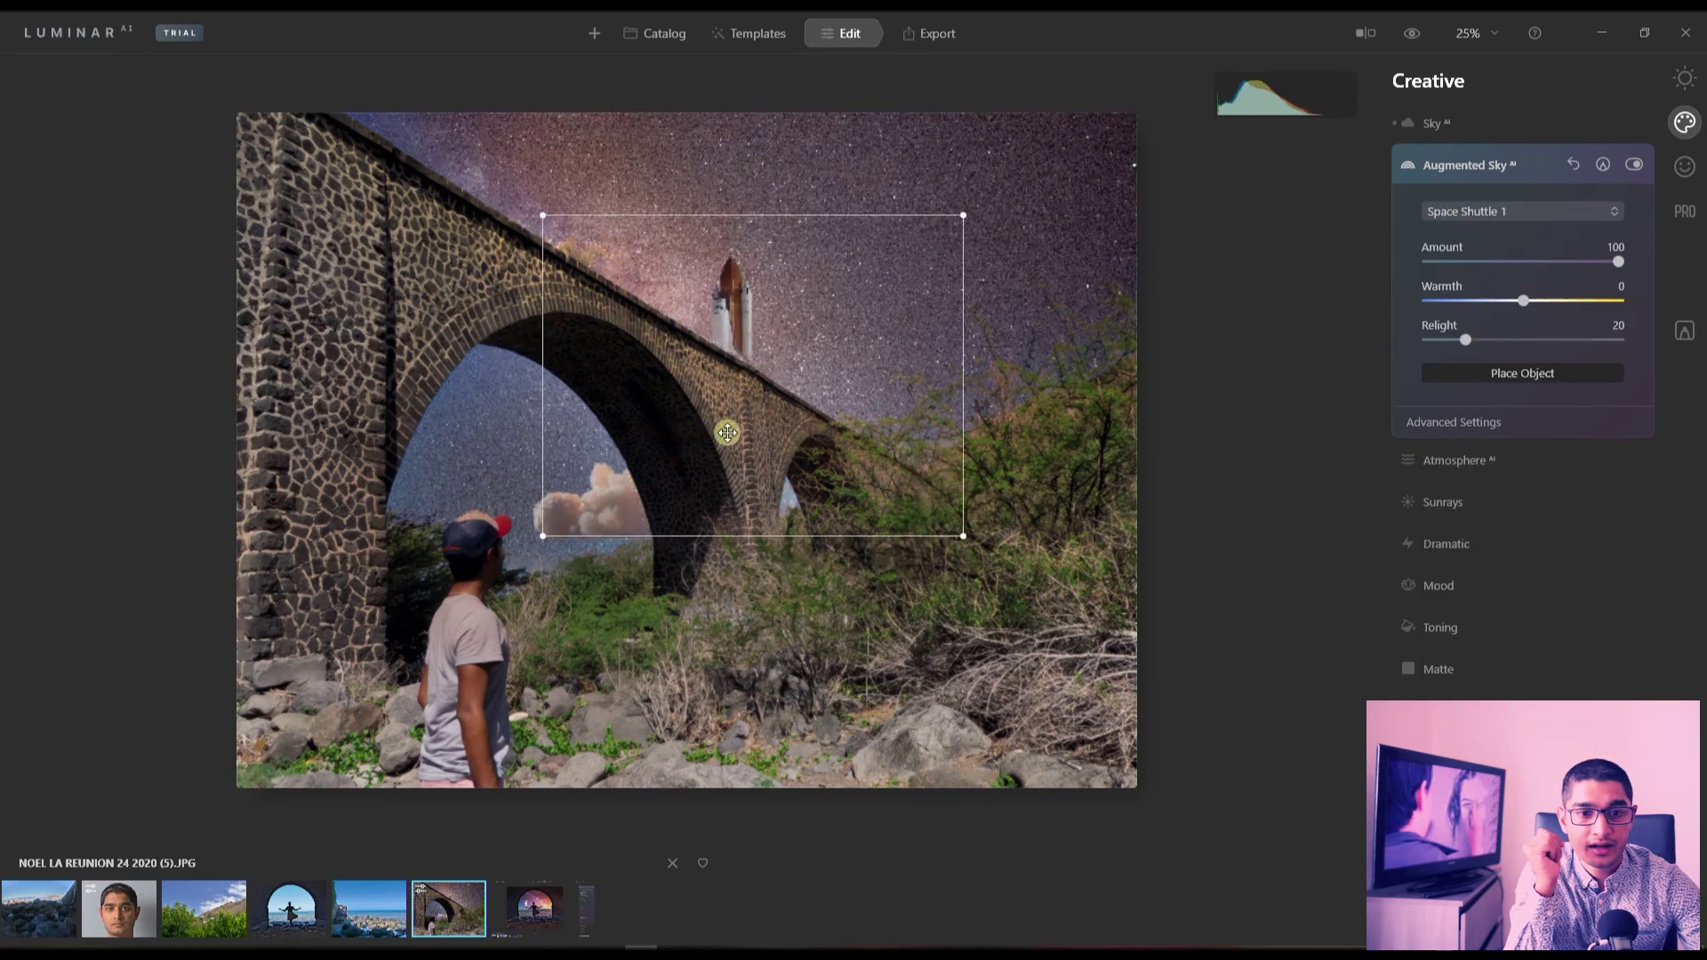
left_click_drag(727, 433, 762, 637)
key("ctrl+z")
left_click(1458, 158)
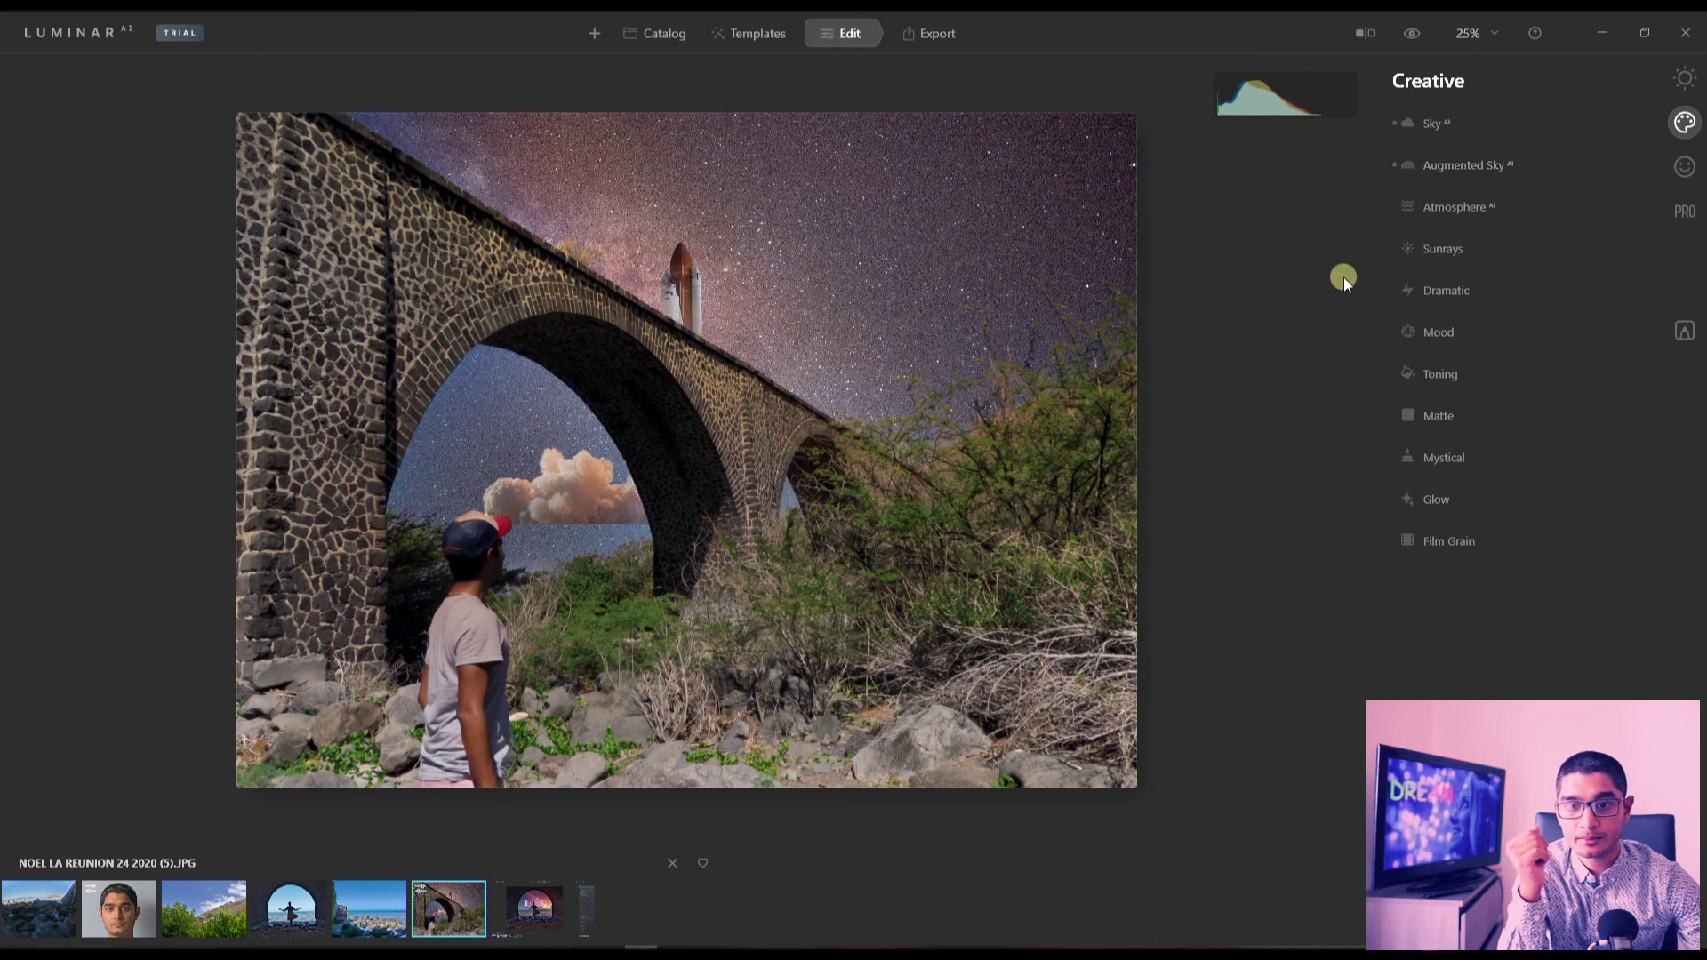
Step: In the Essentials tools, expand Landscape, Denoise and Black & White, then apply Convert to B&W
left_click(1685, 85)
left_click(1414, 502)
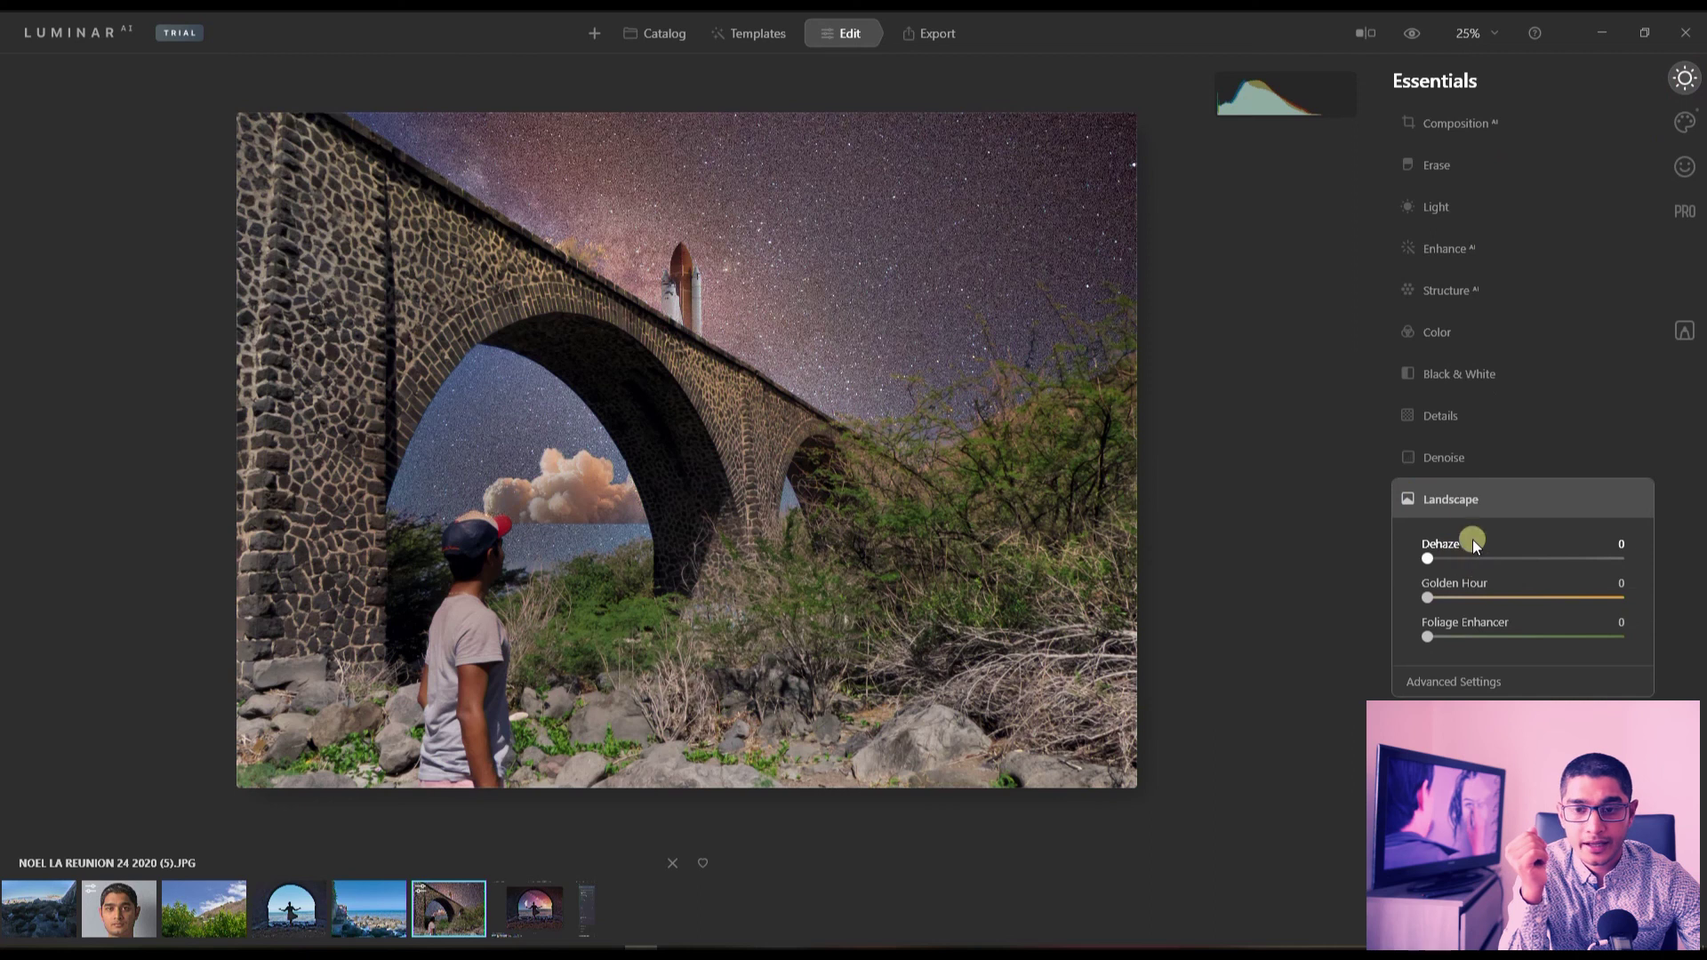
left_click(1447, 468)
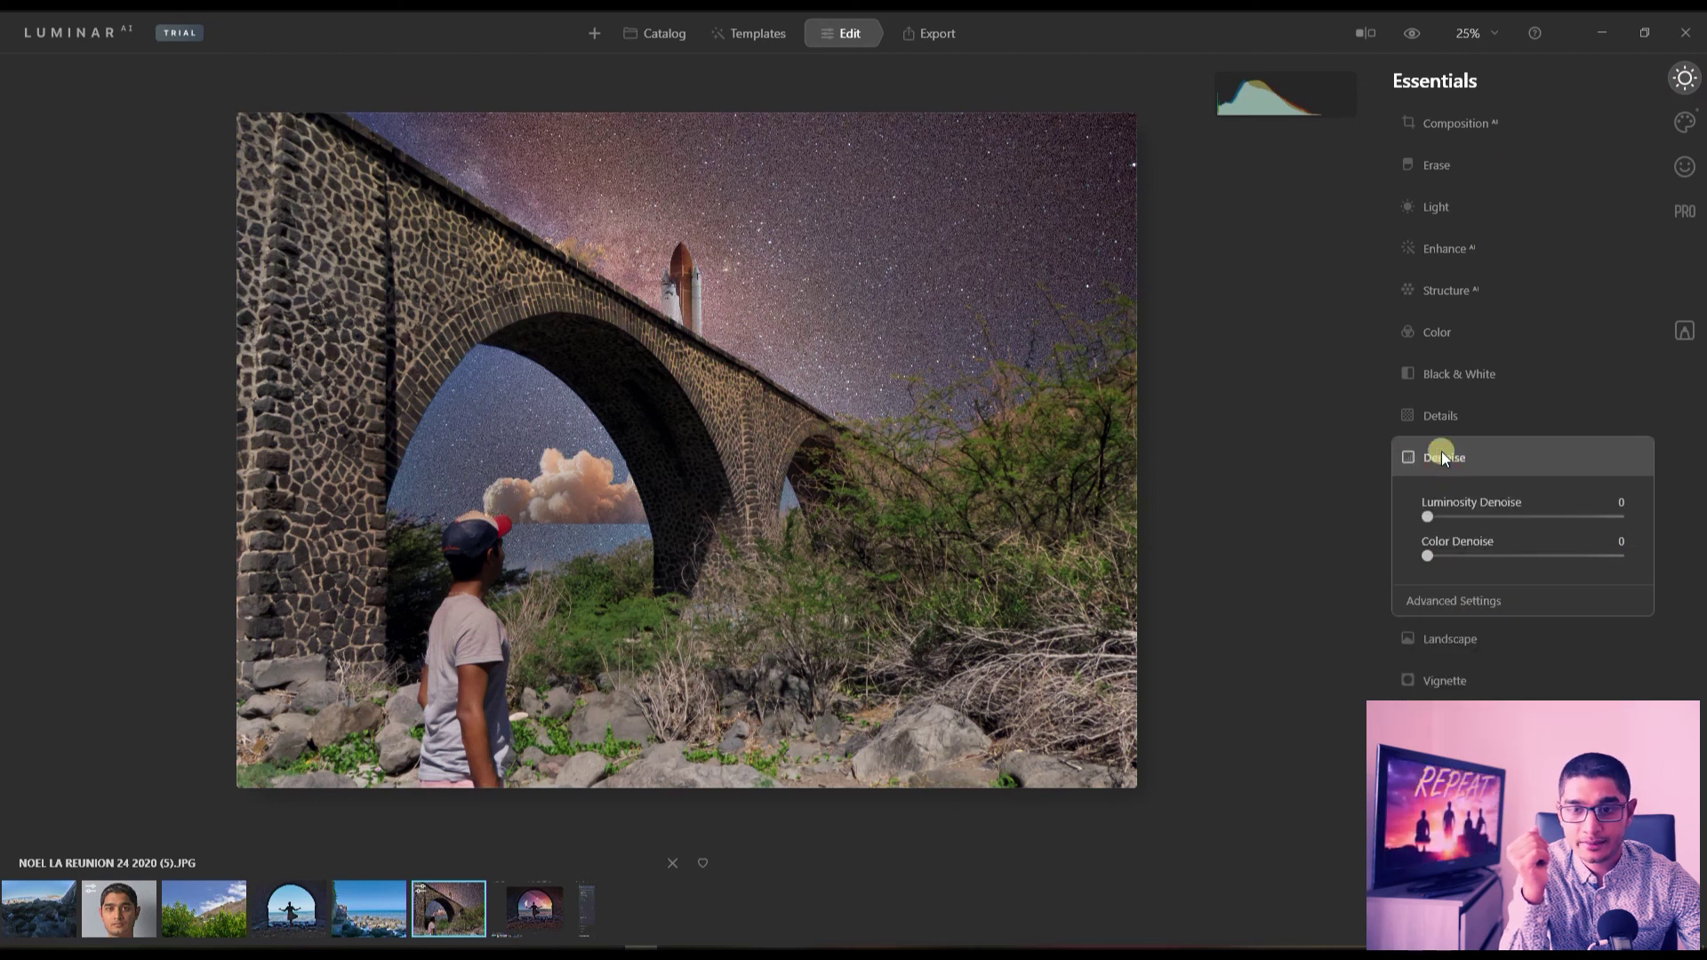
left_click(1425, 373)
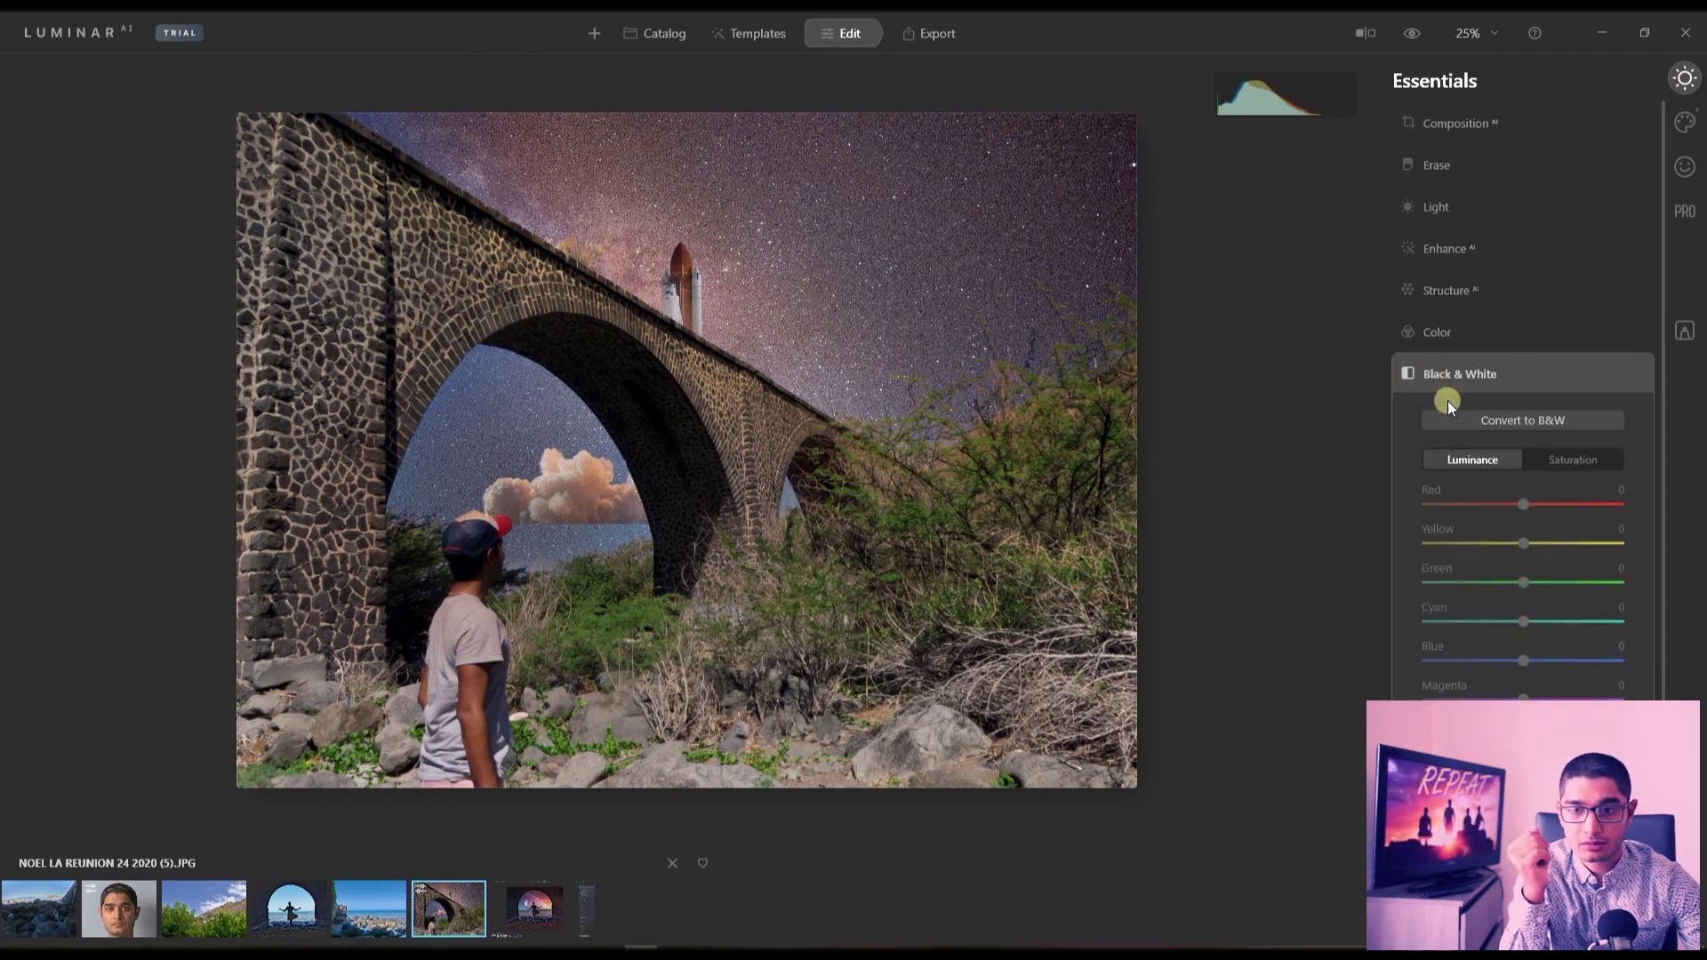
left_click(1521, 417)
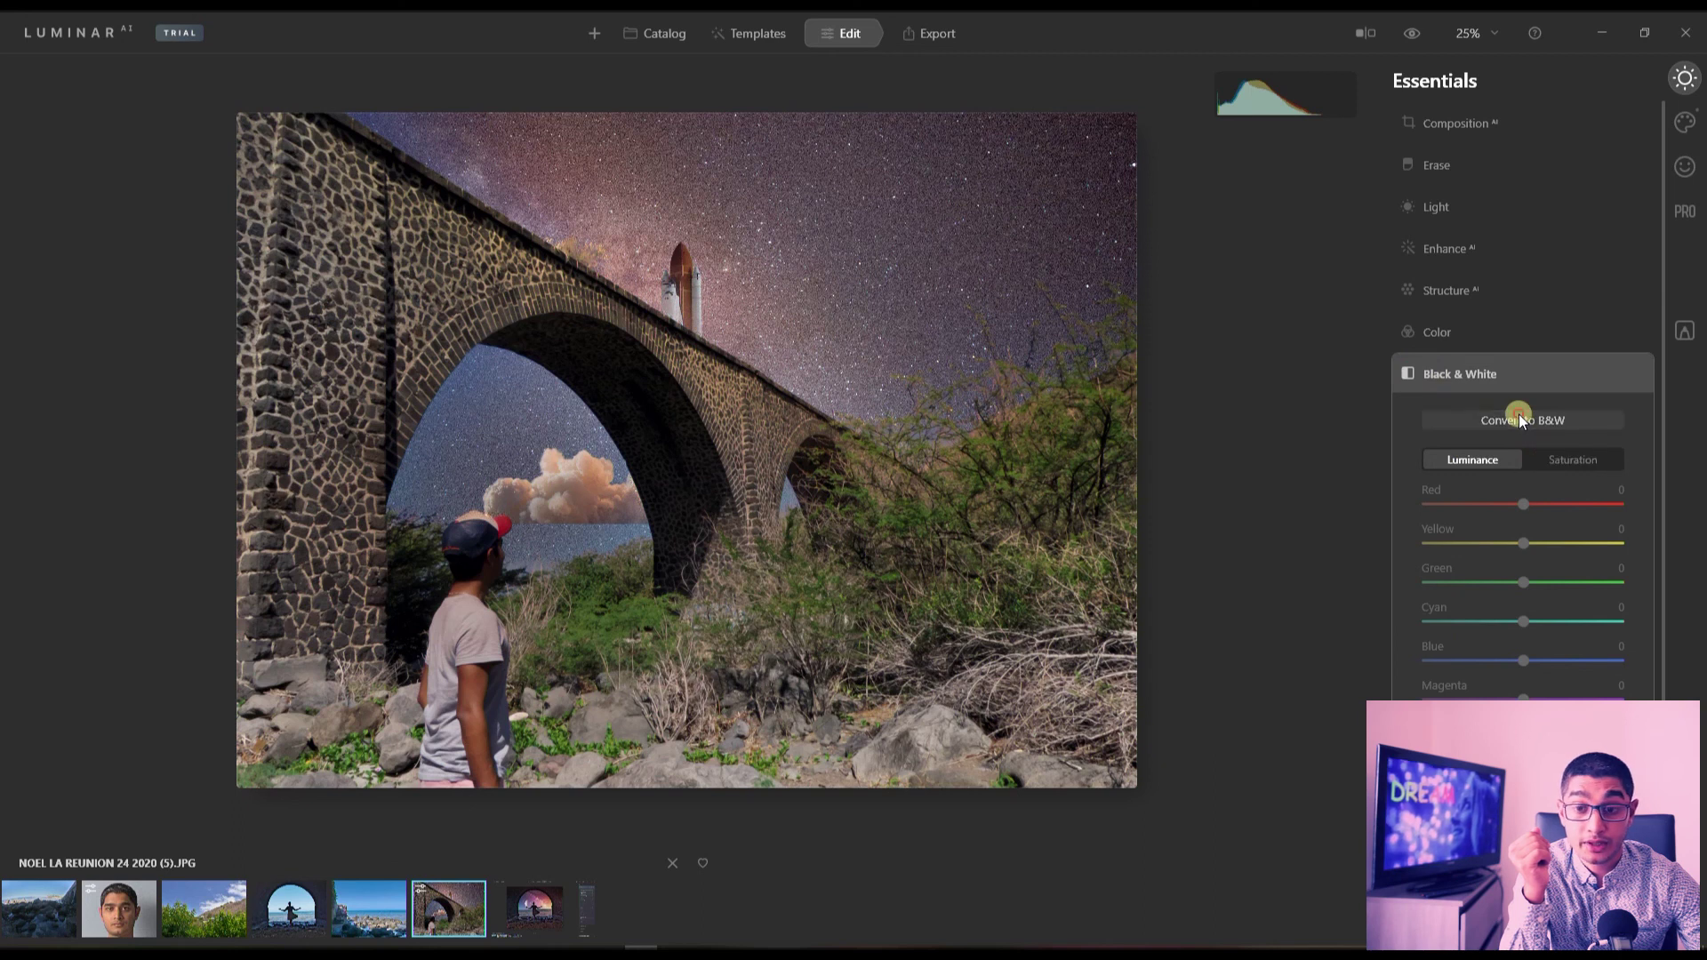